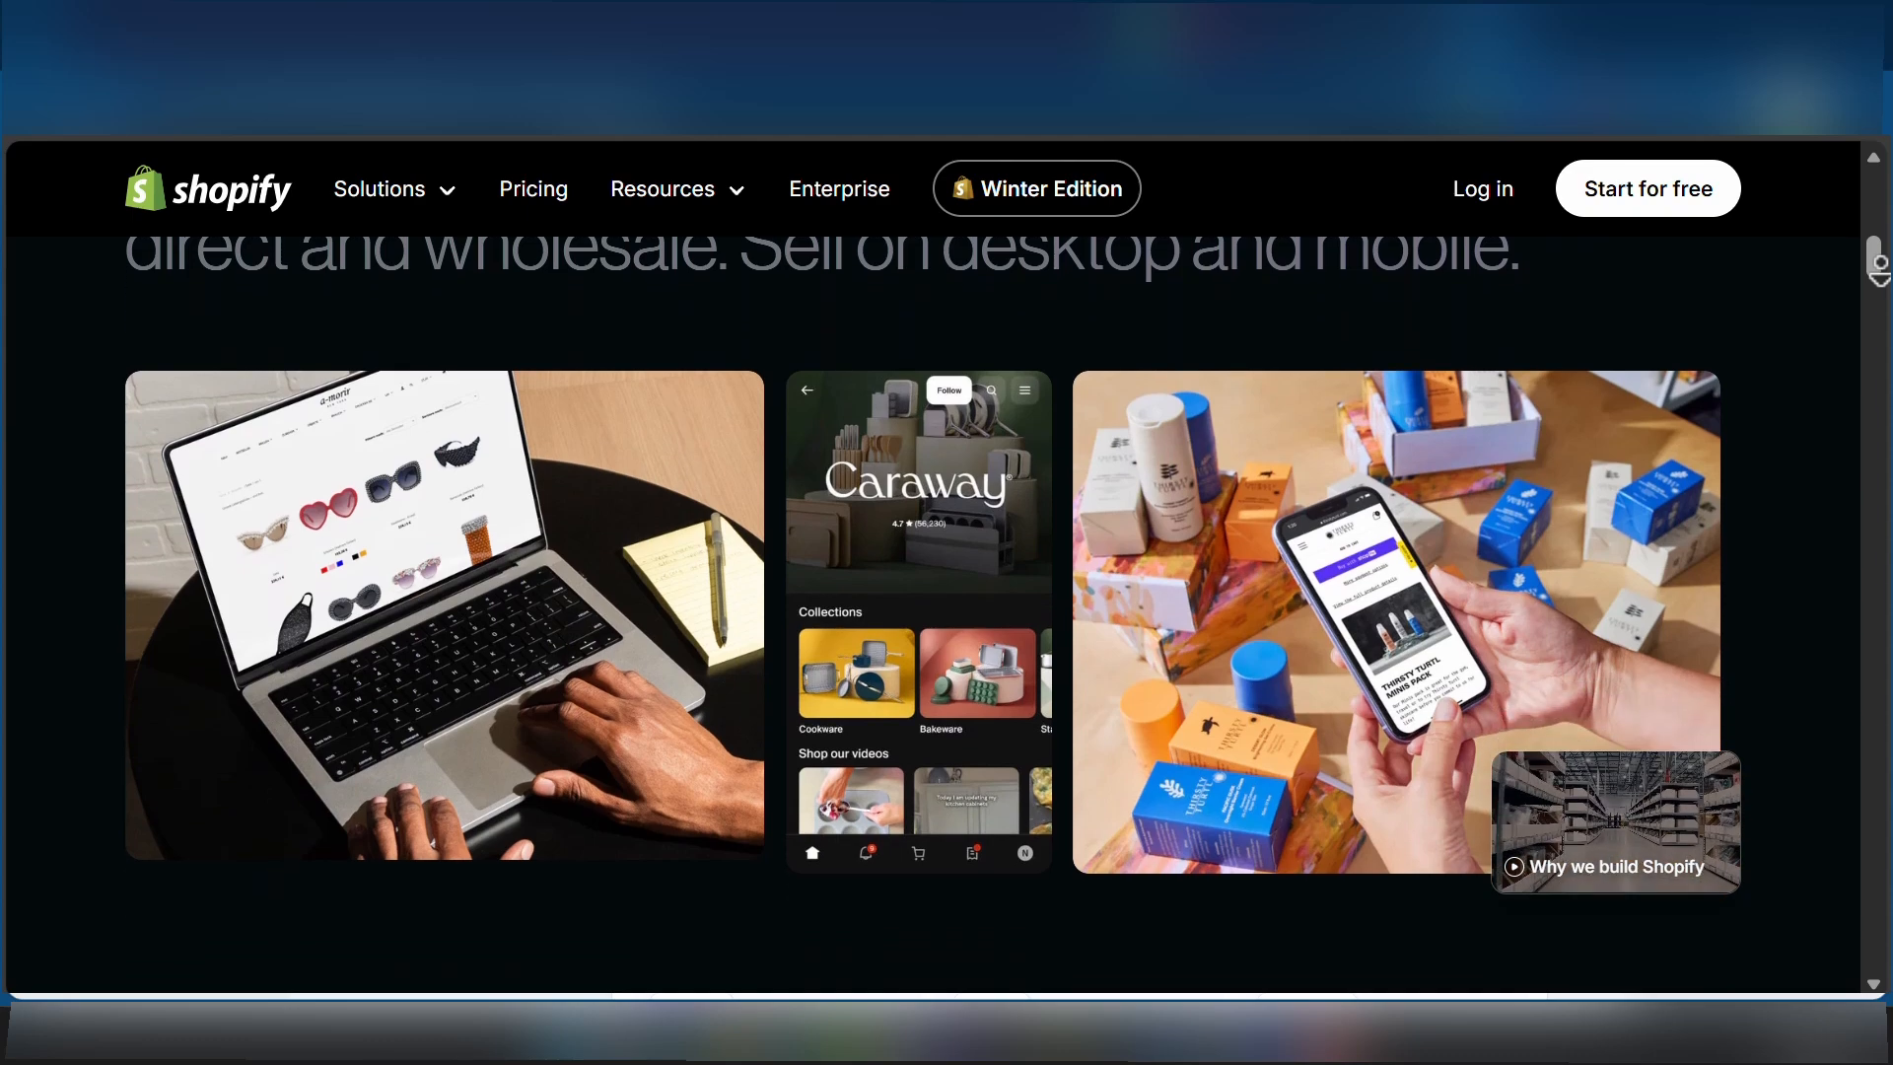
# Step: Look through the Shopify home page's sections on marketing, B2B, selling around the world and managing the business
pyautogui.scroll(-3, 1879, 264)
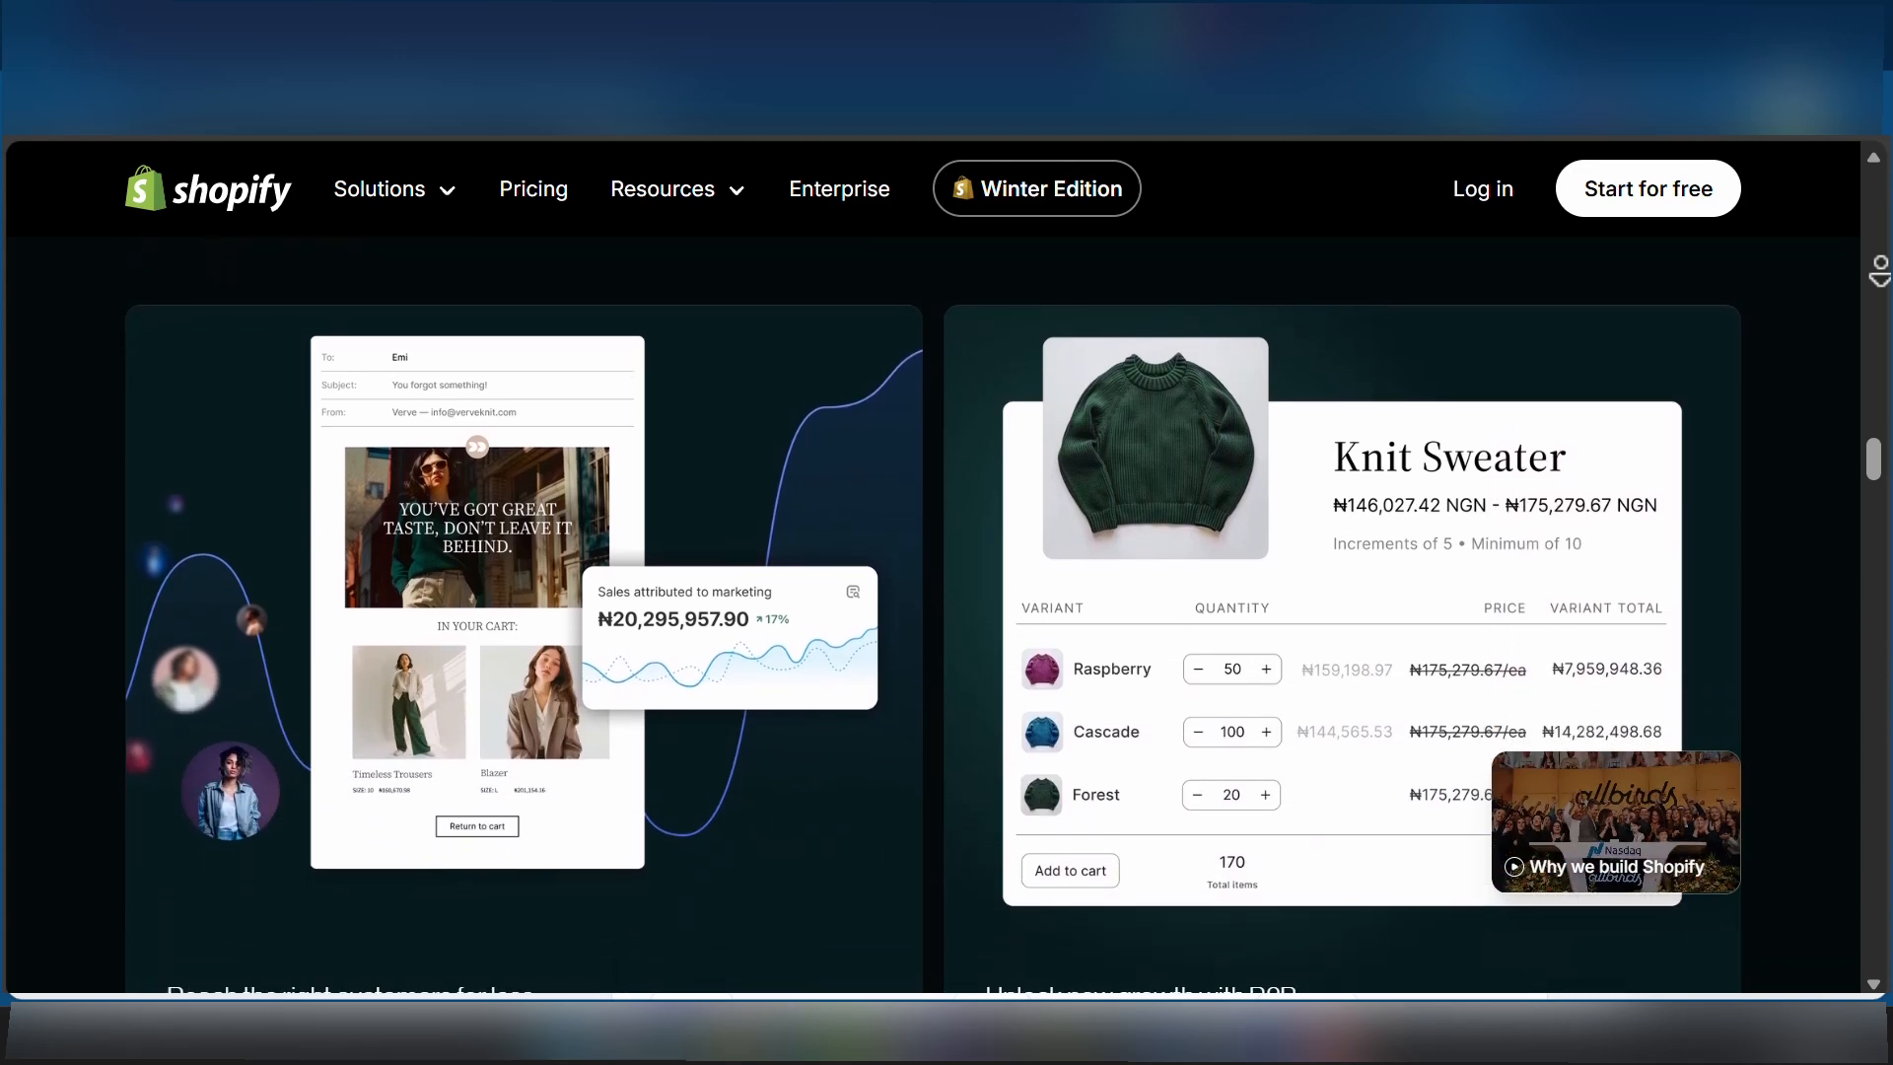
pyautogui.scroll(-1, 932, 591)
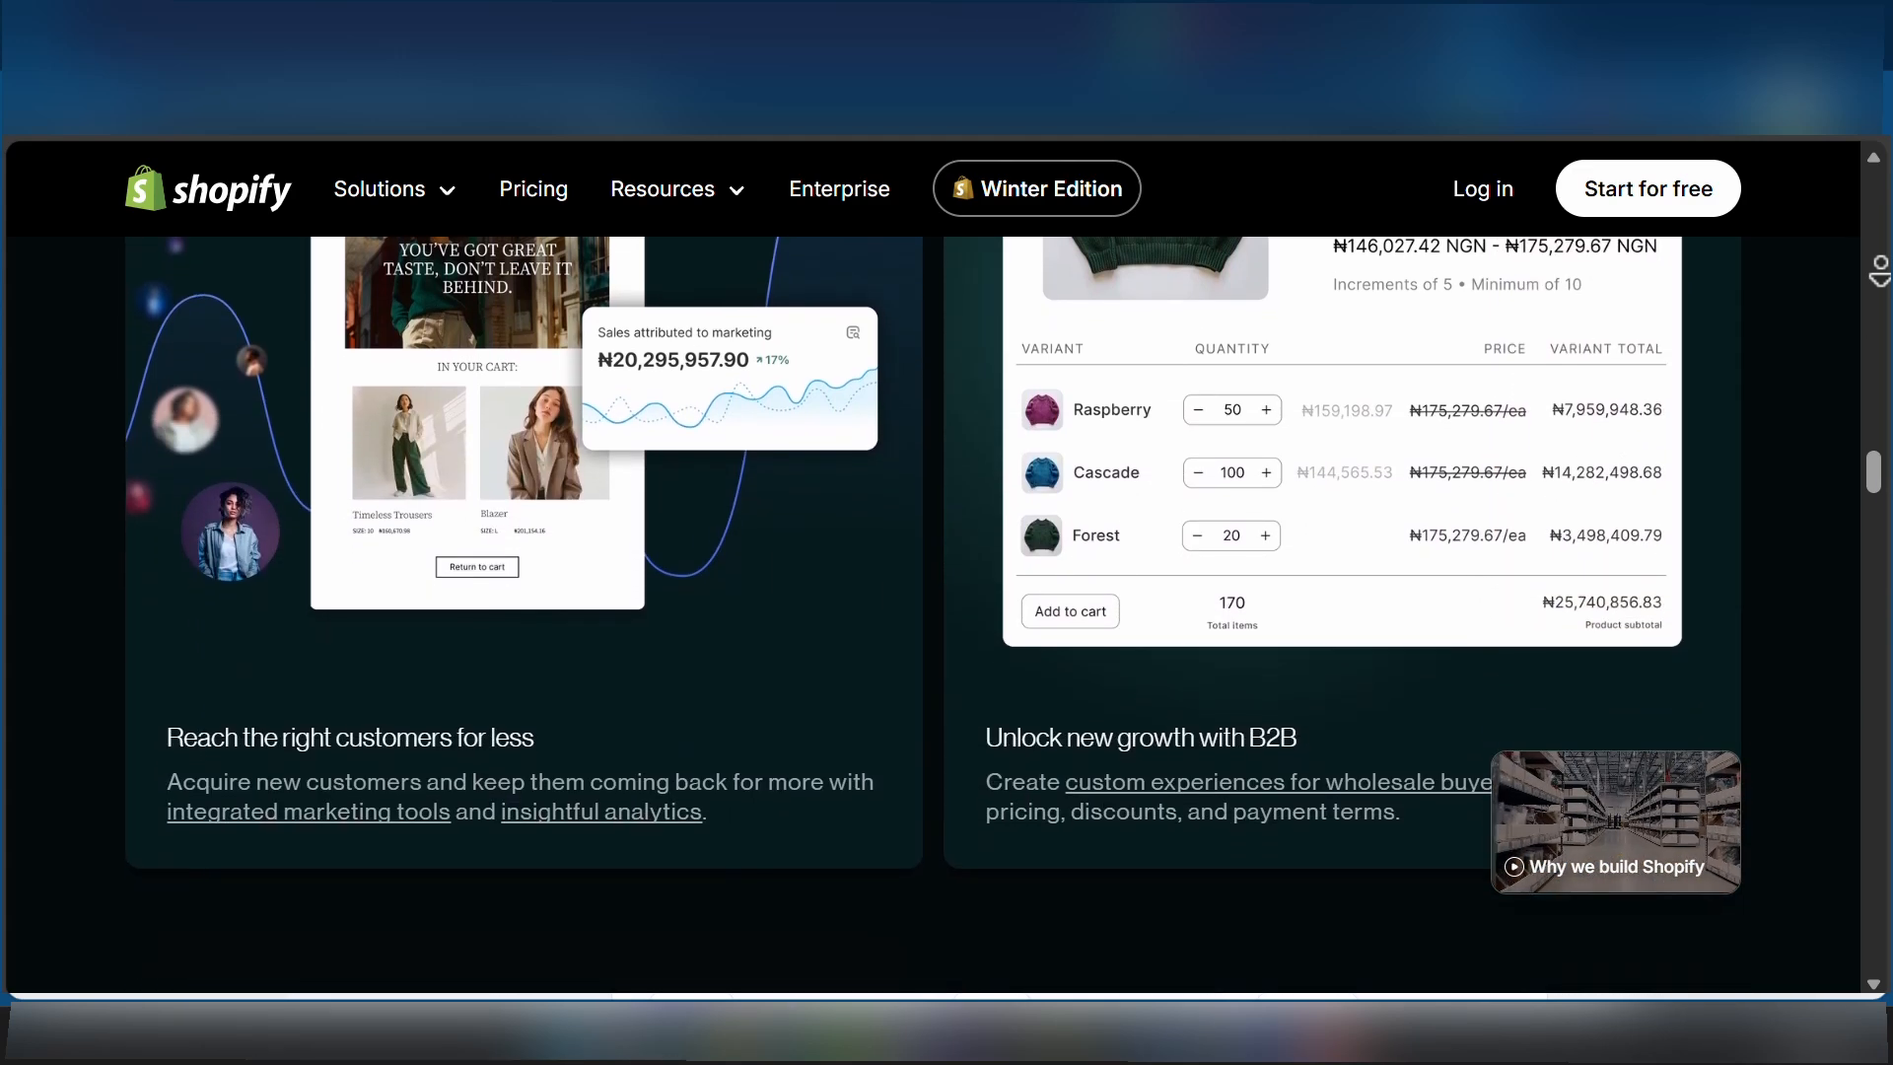
pyautogui.scroll(-5, 933, 592)
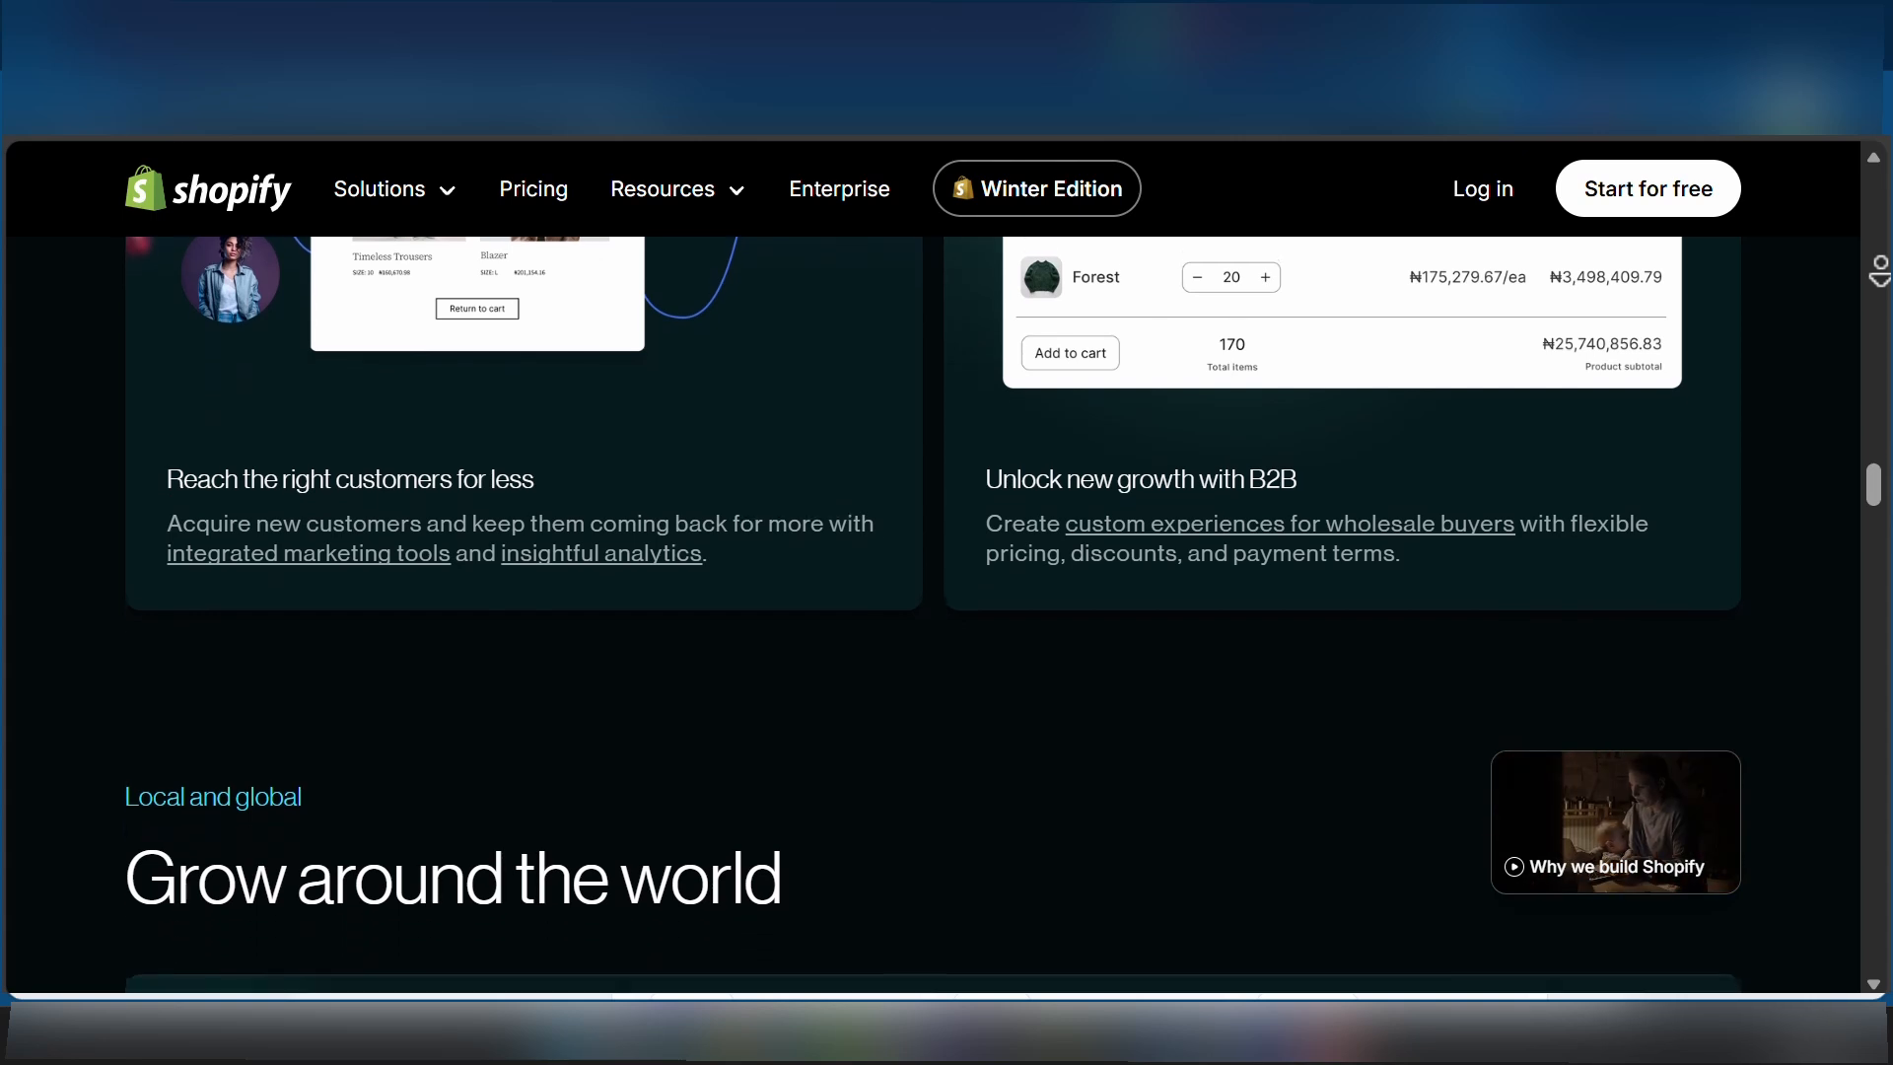
pyautogui.scroll(-5, 933, 592)
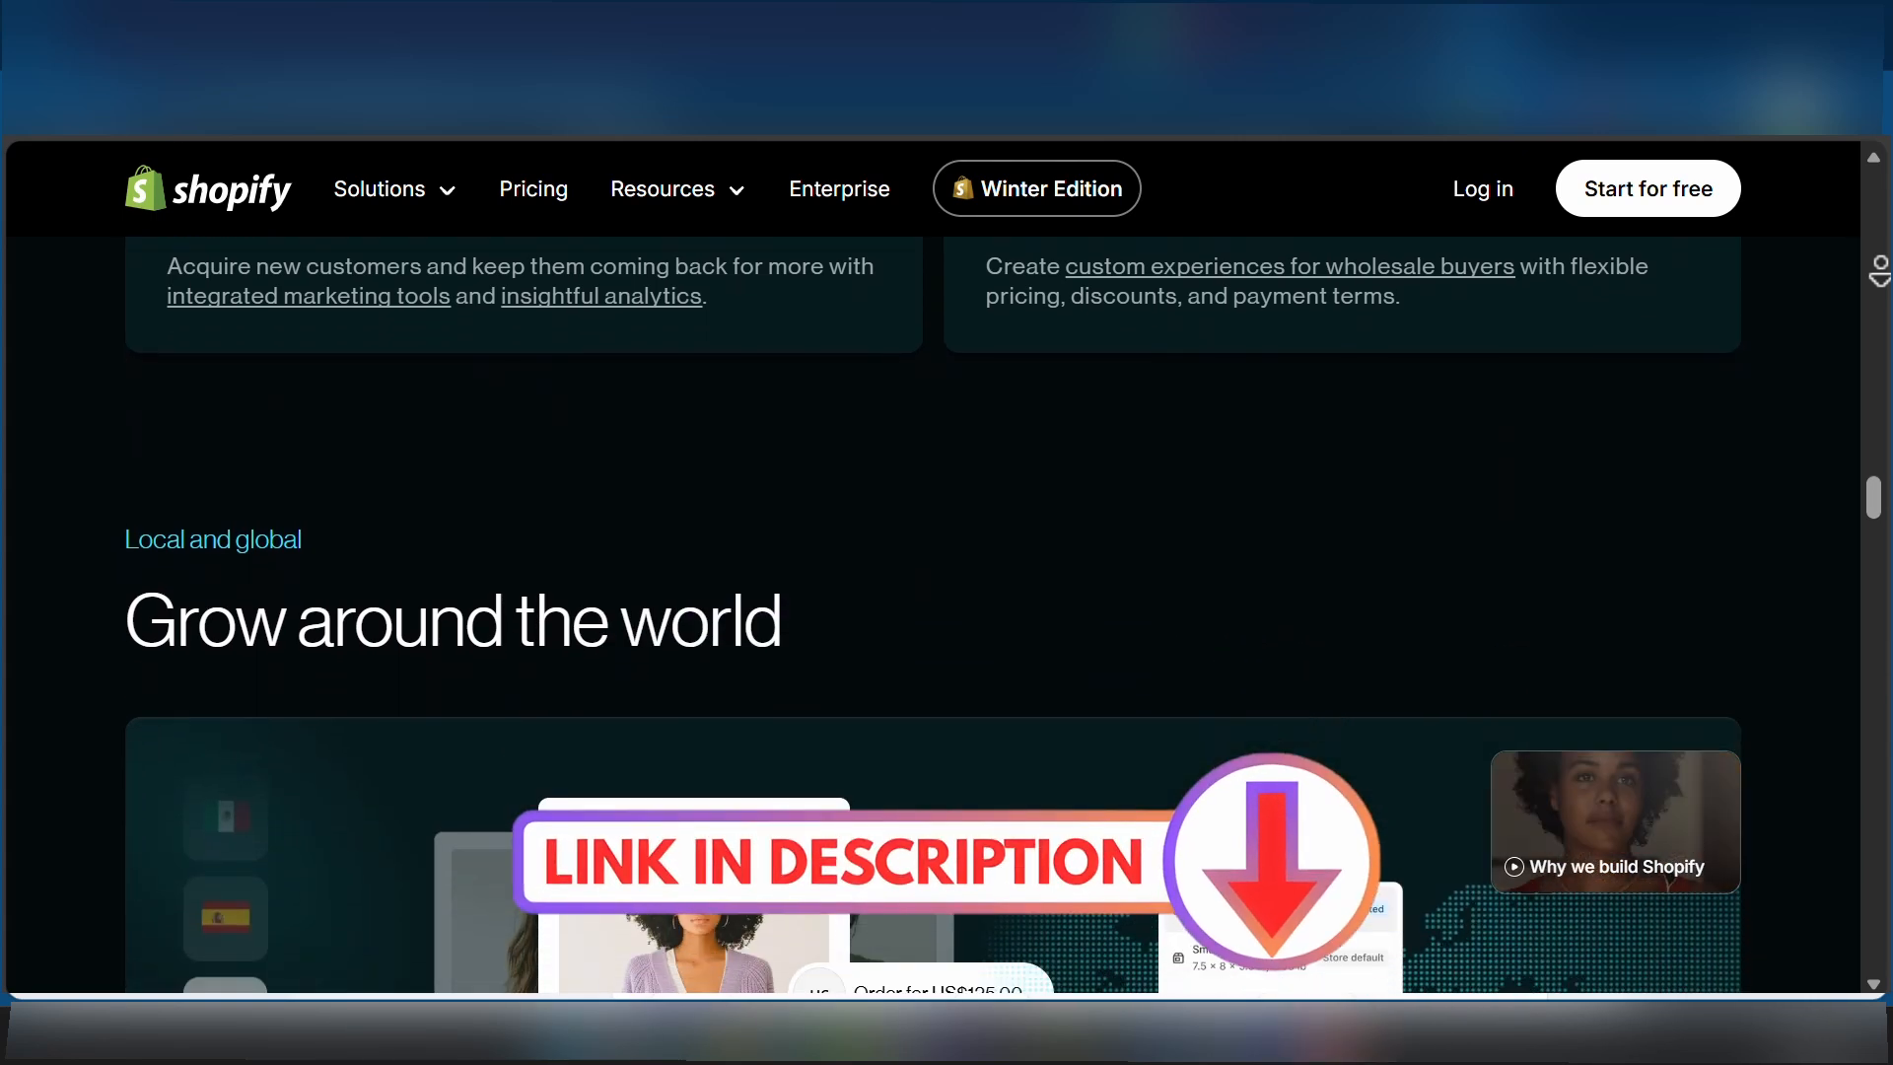
pyautogui.scroll(-5, 933, 592)
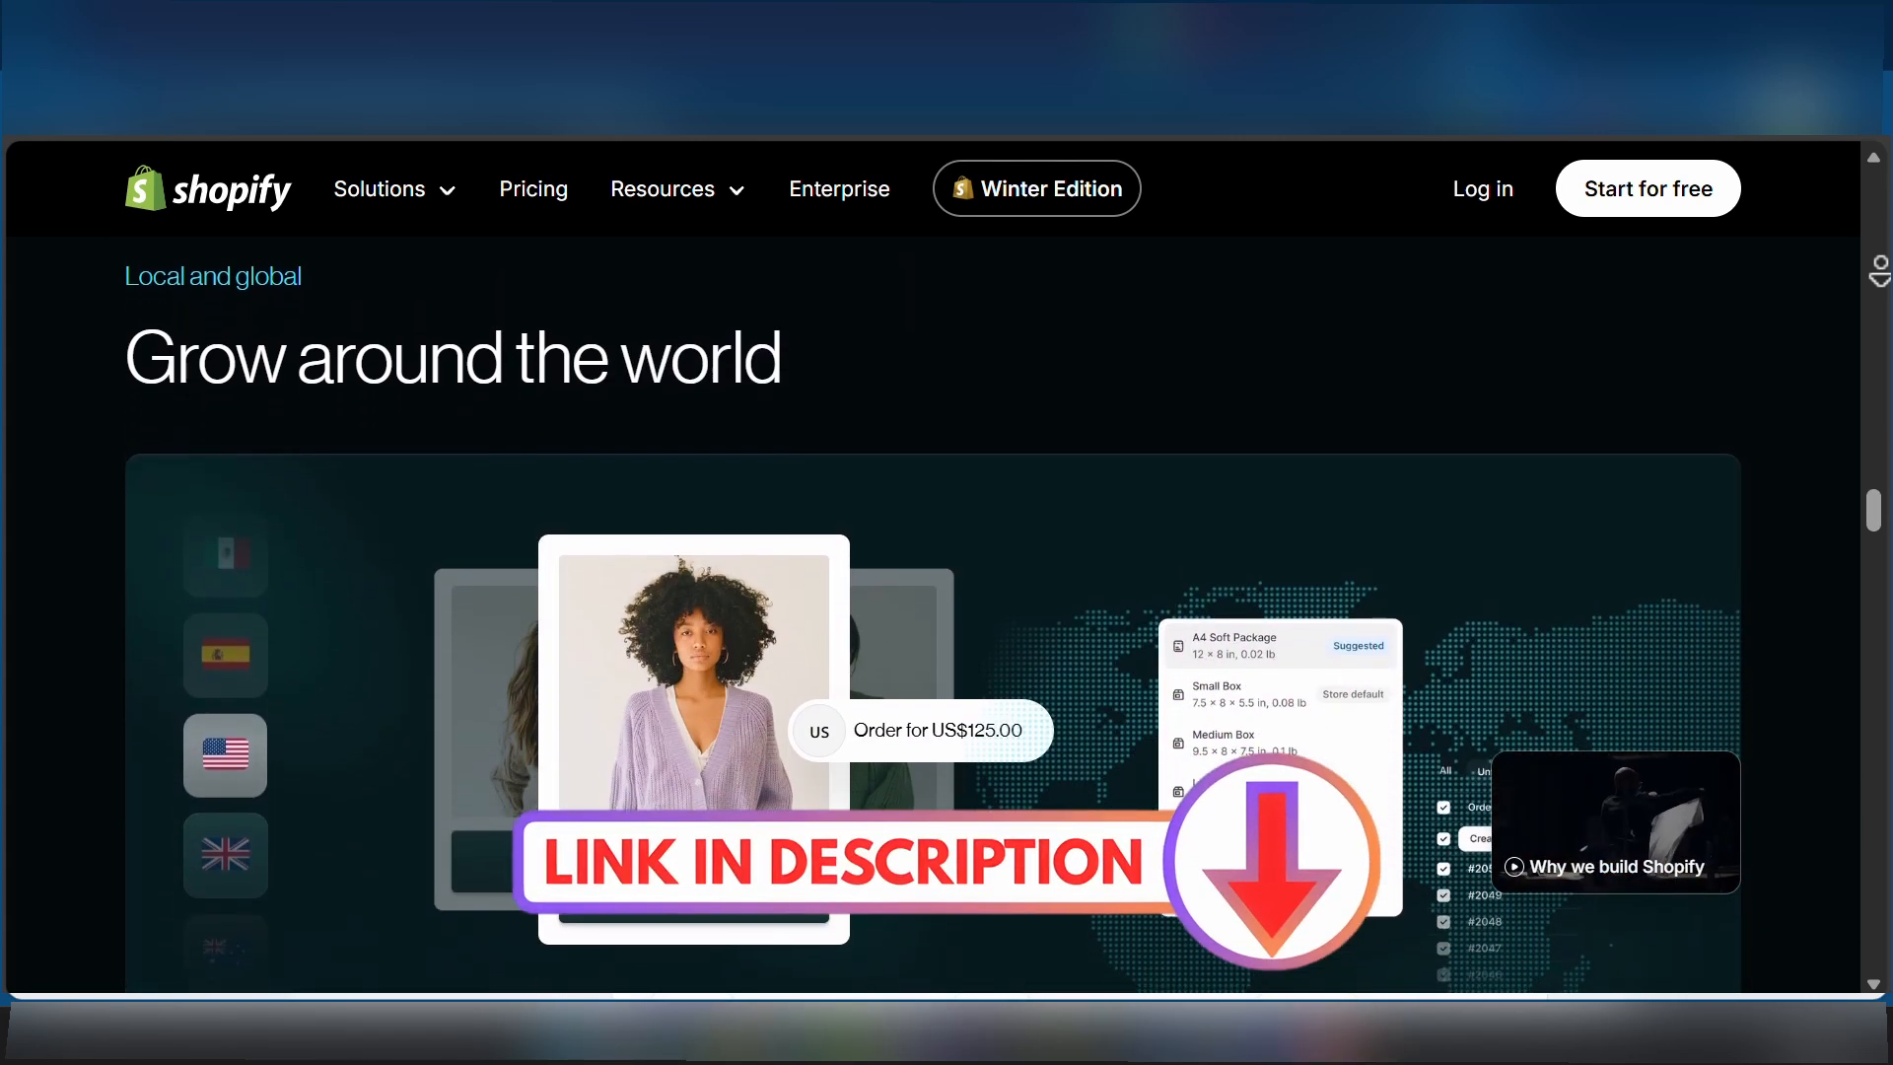
pyautogui.scroll(-5, 933, 592)
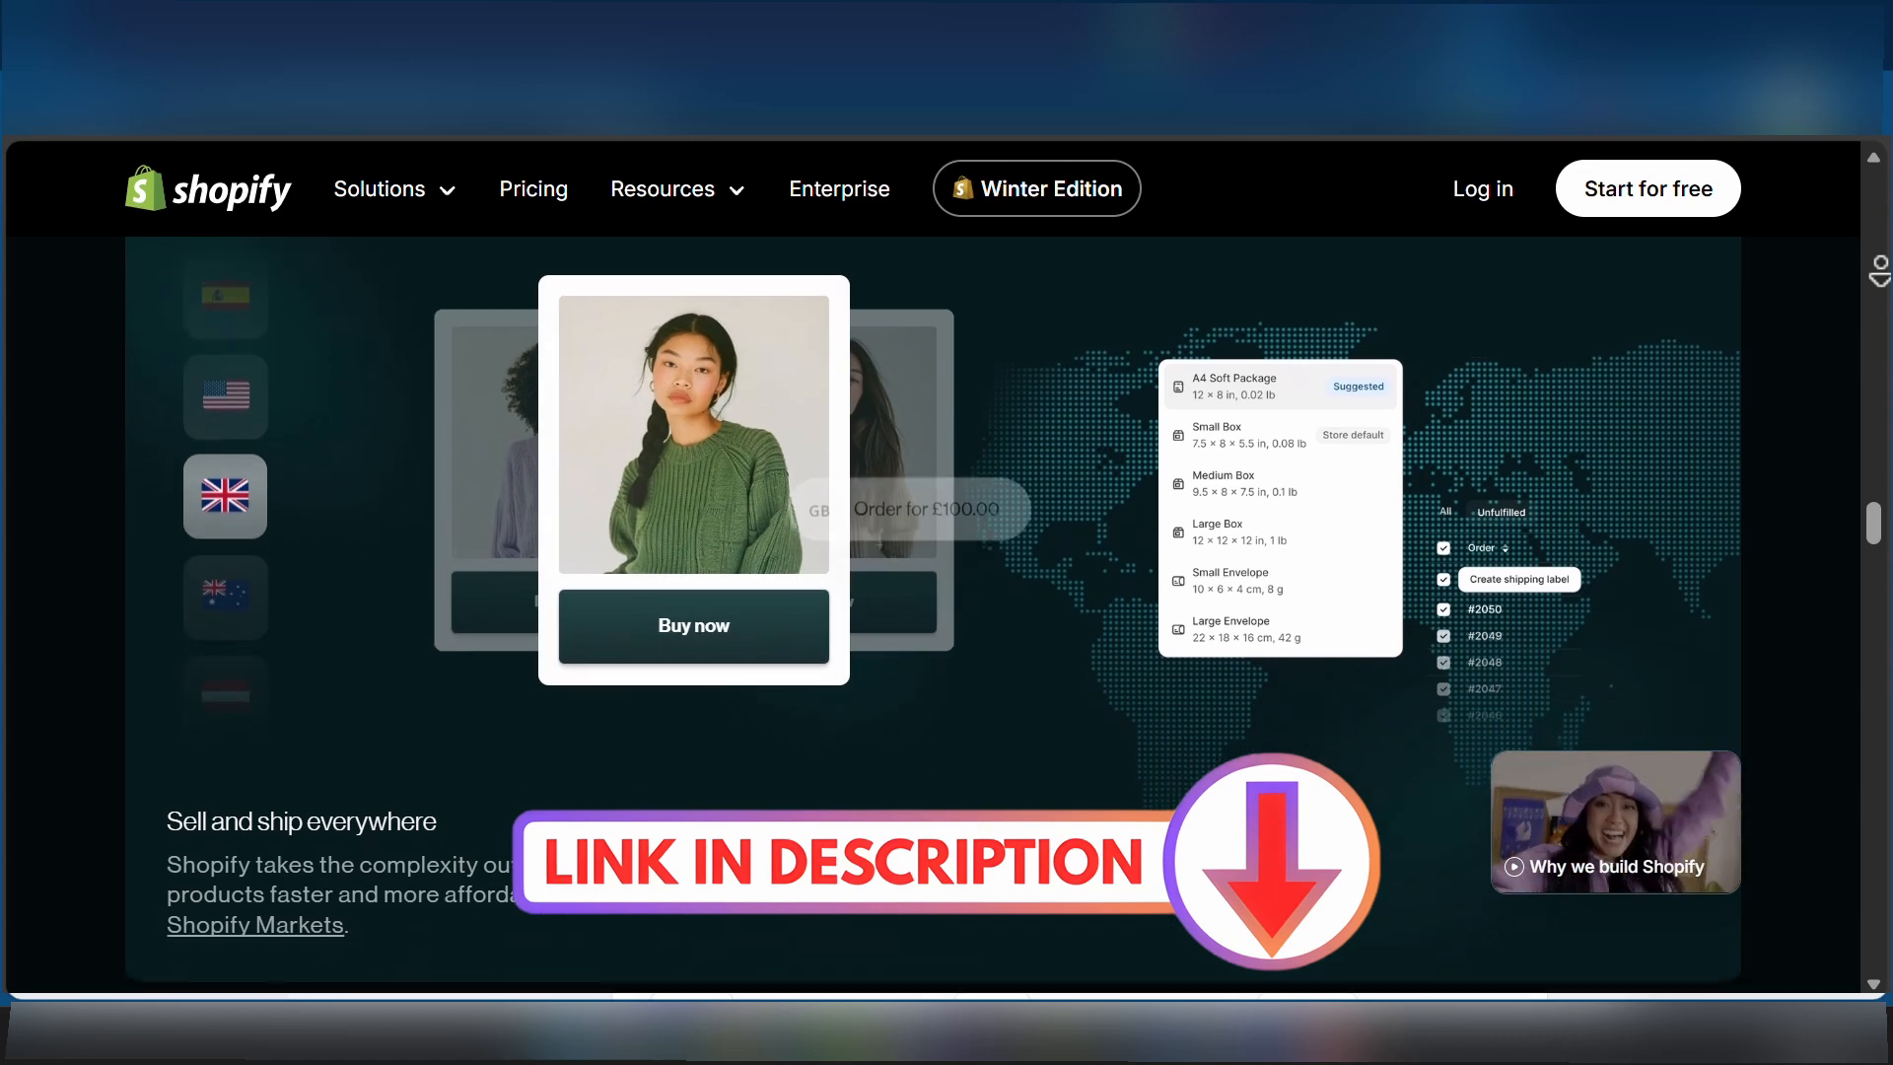
pyautogui.scroll(-5, 933, 592)
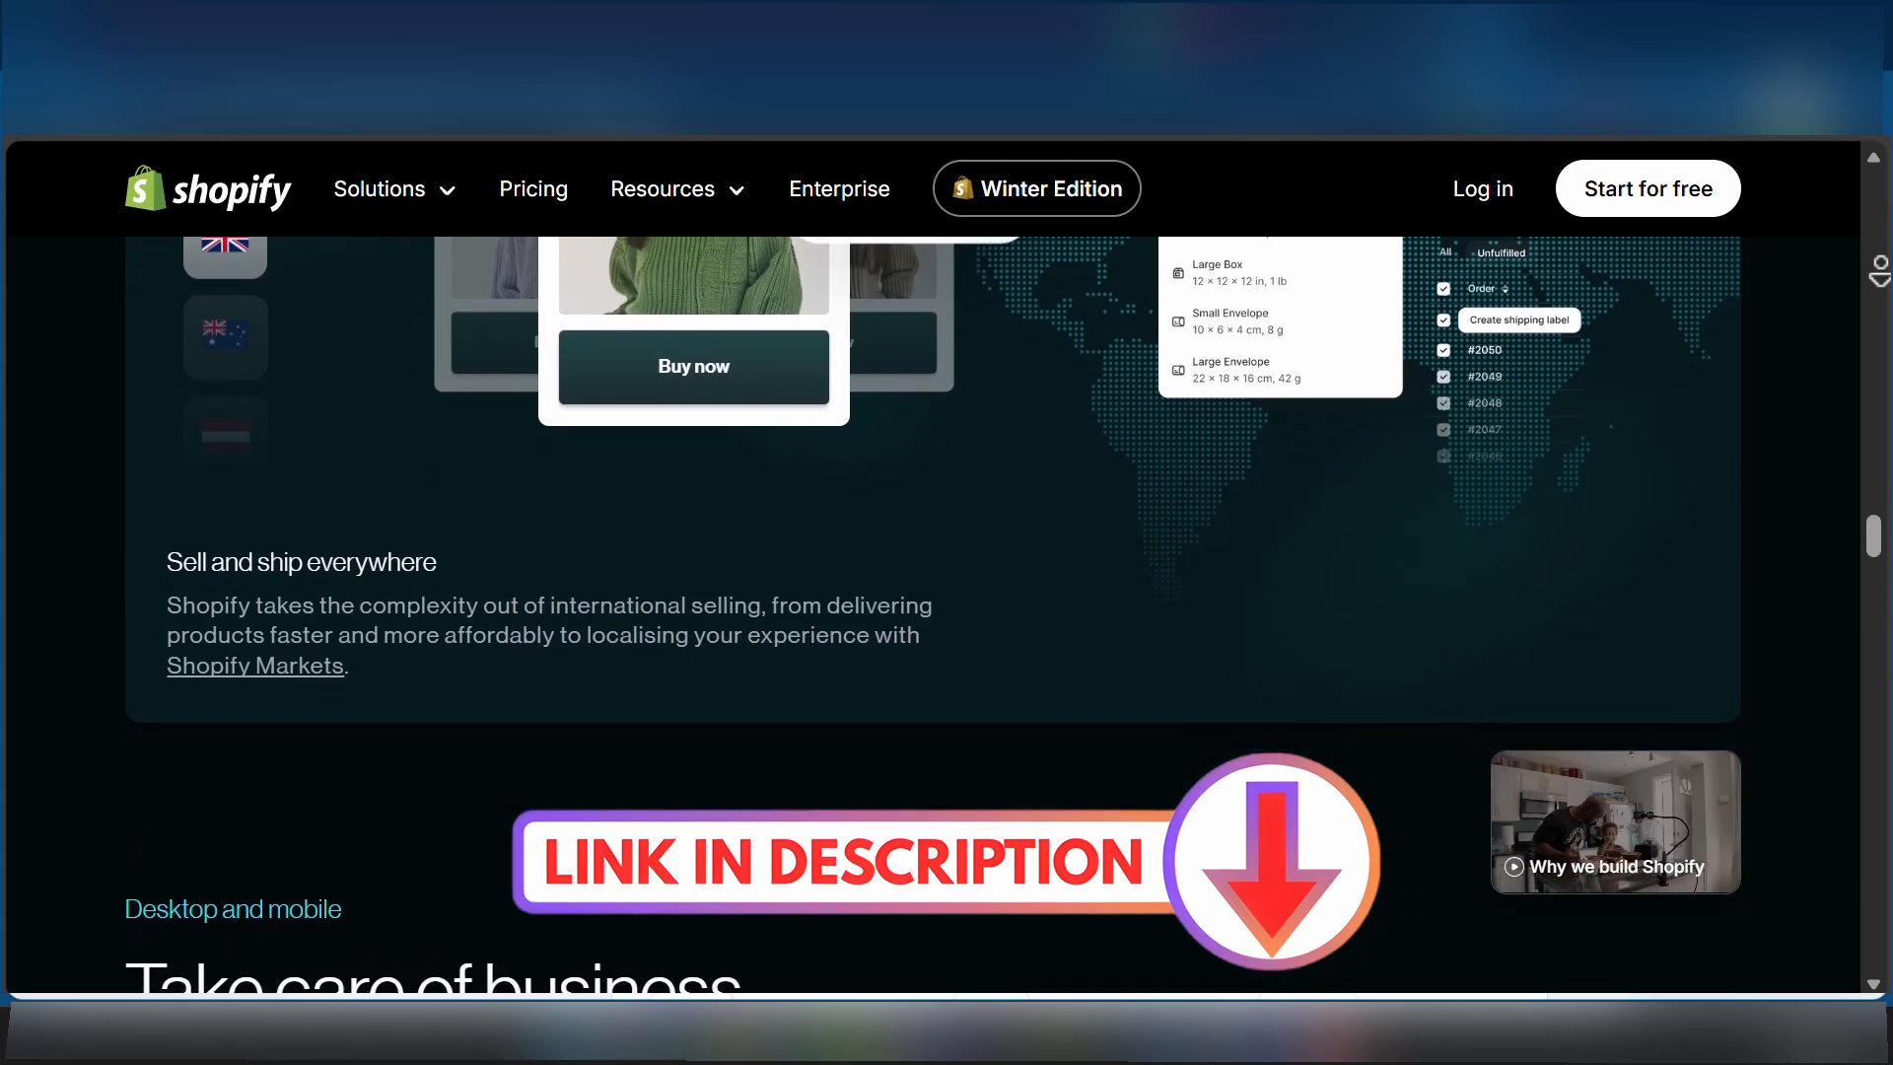
pyautogui.scroll(-5, 933, 591)
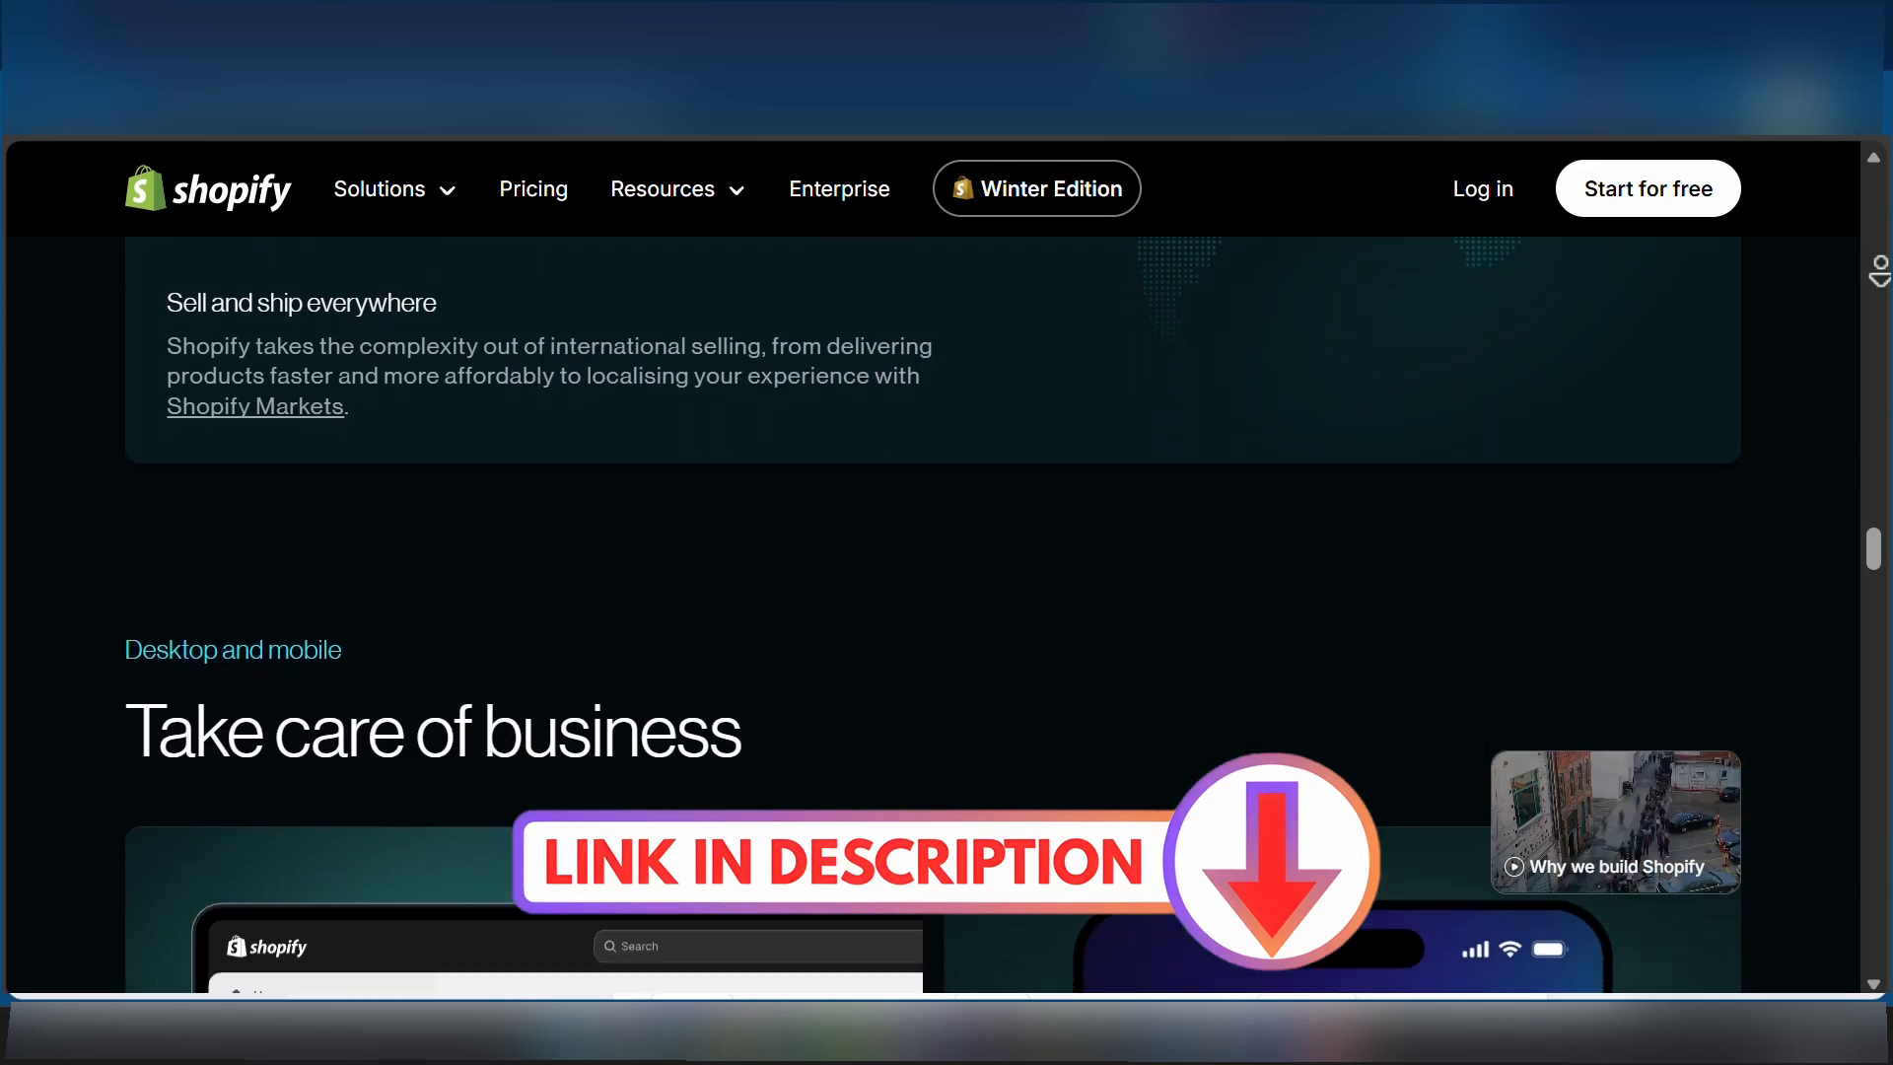
pyautogui.scroll(-5, 933, 592)
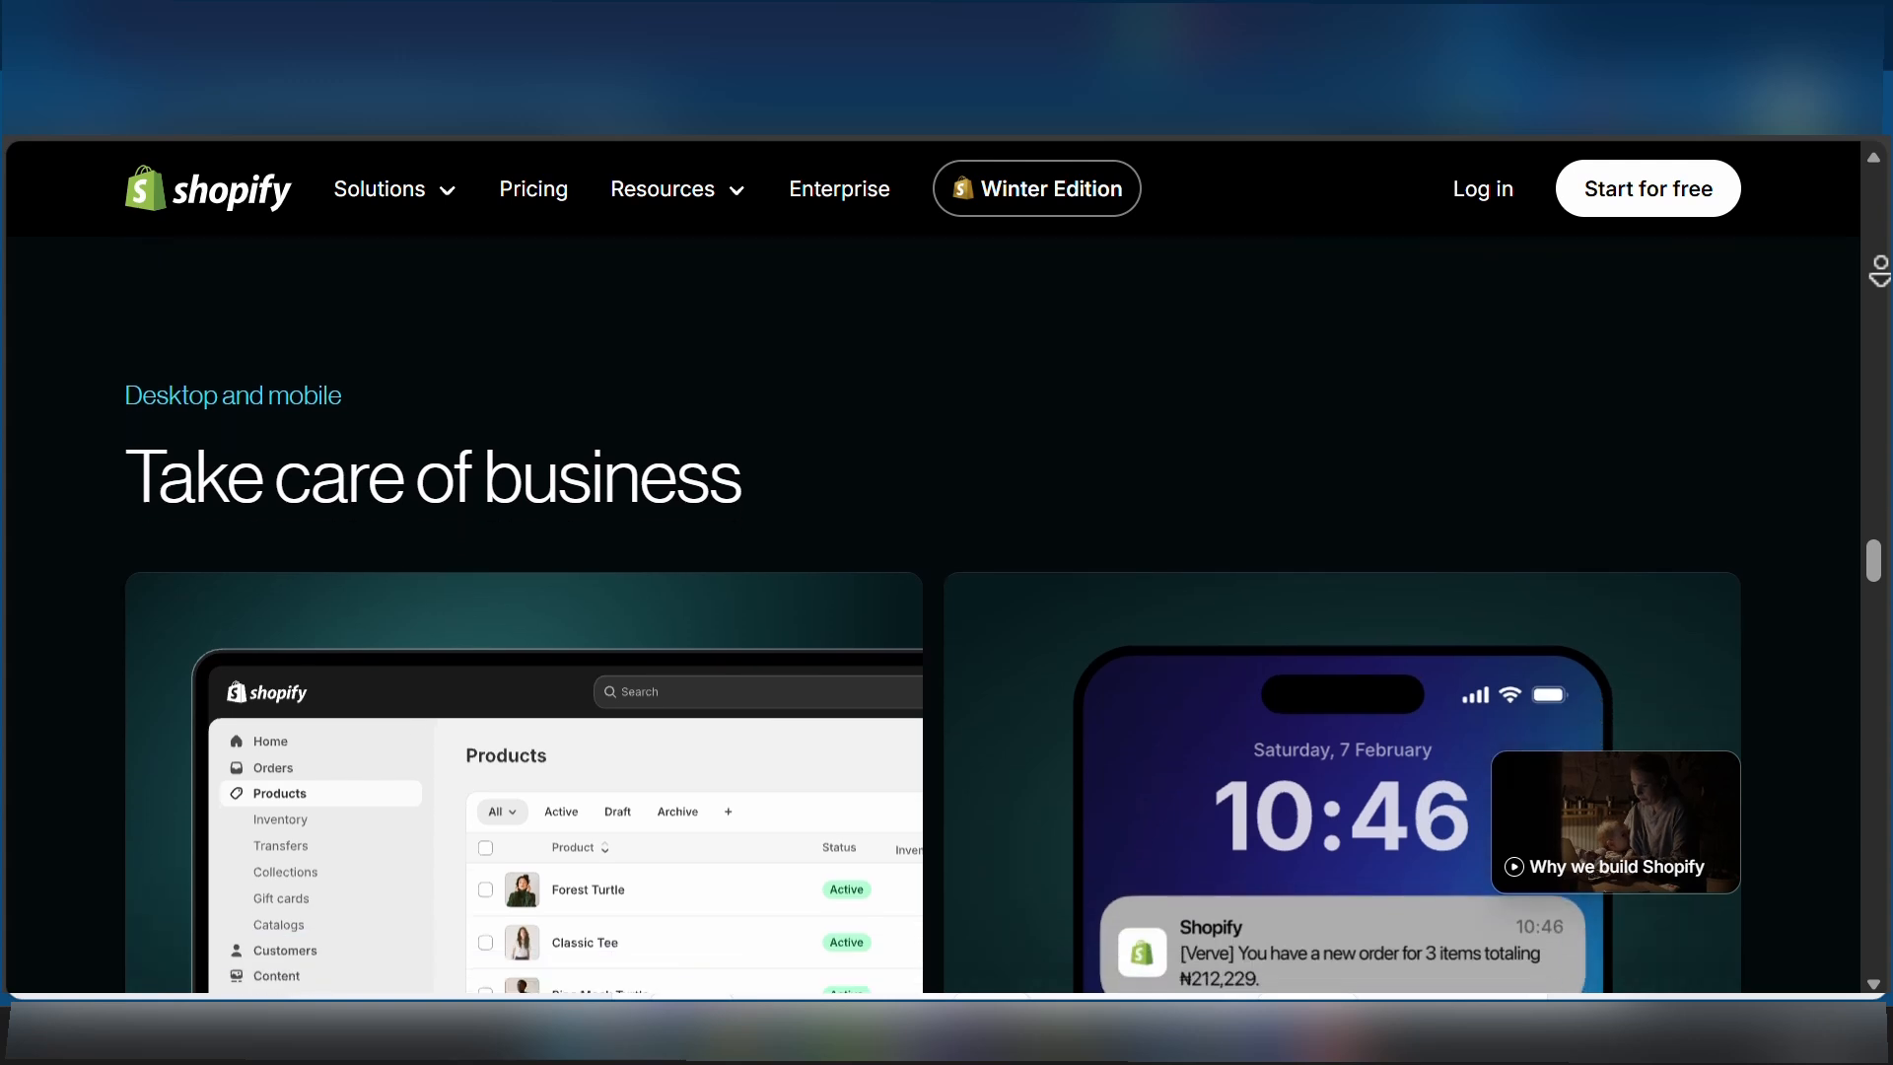
pyautogui.scroll(-3, 933, 592)
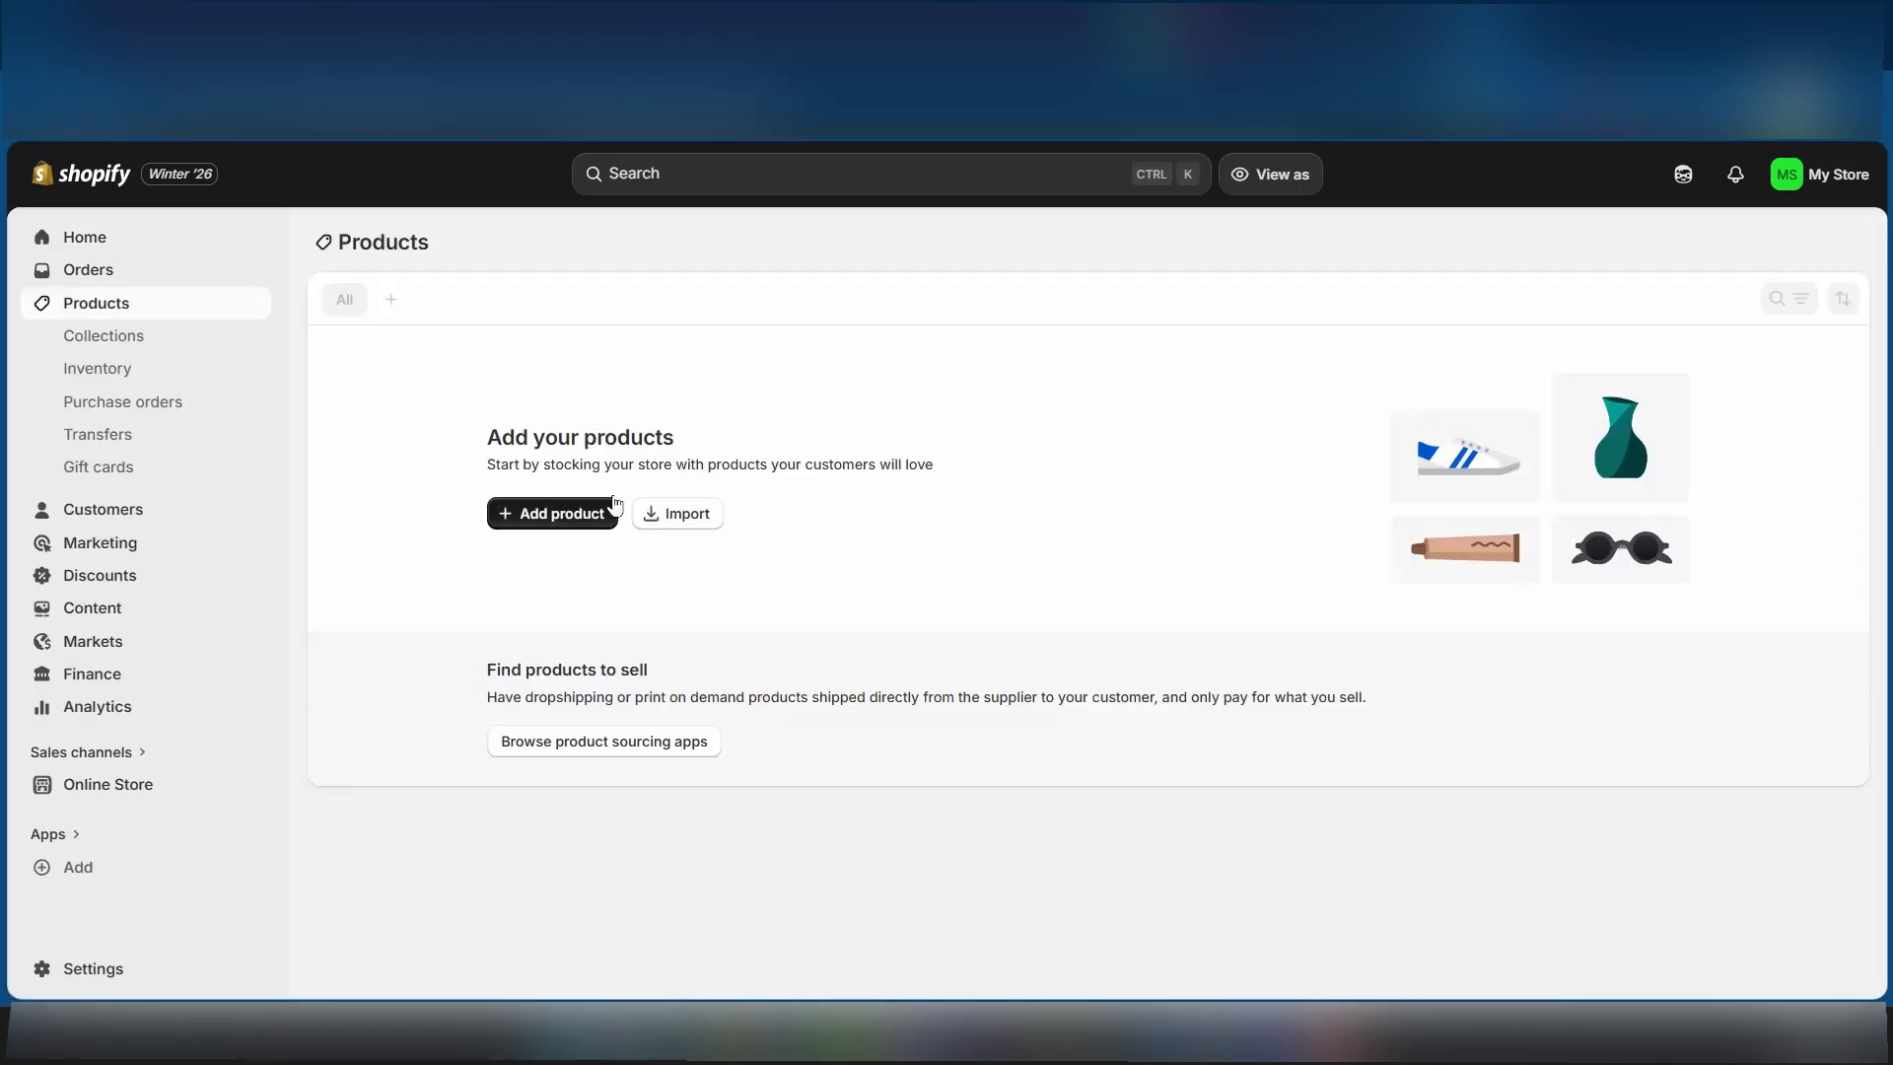
# Step: Start a new product and title it Wireless Headphones
pyautogui.click(591, 515)
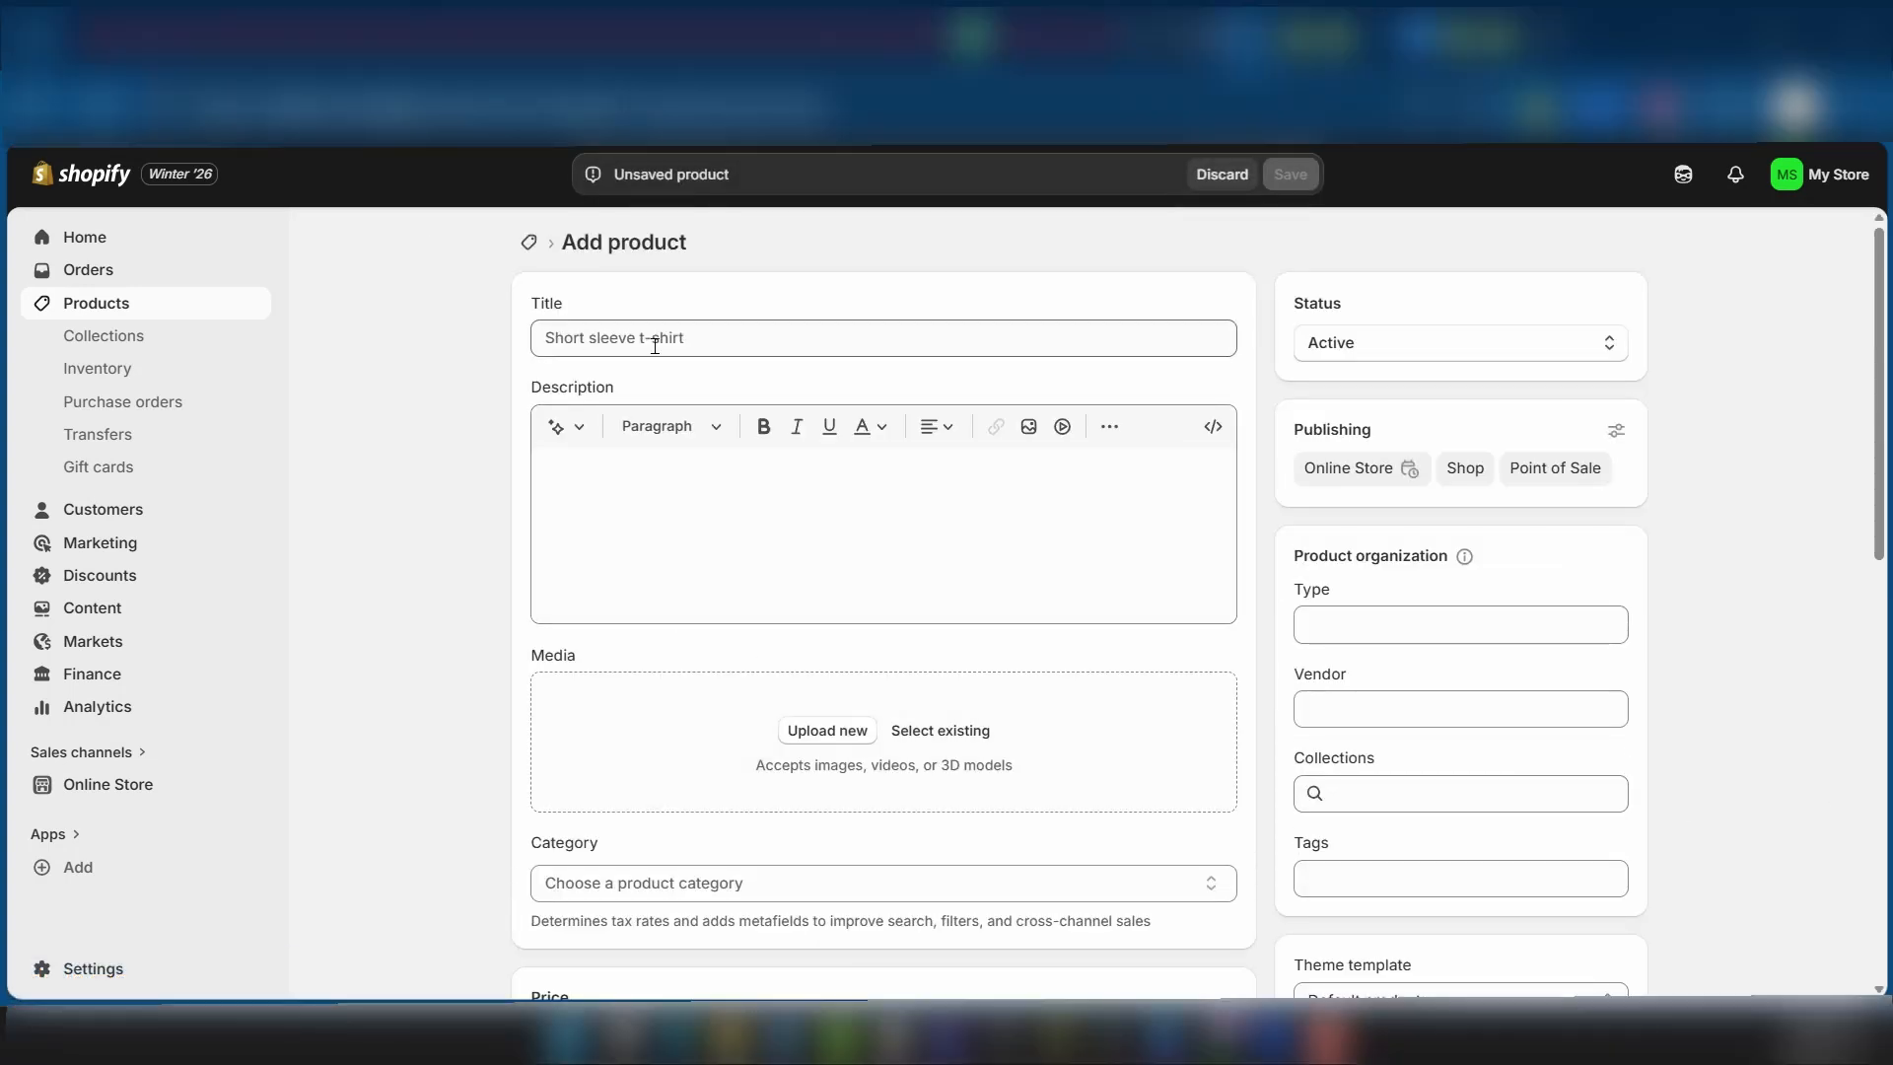
pyautogui.click(654, 345)
pyautogui.write('Wireless Headphones')
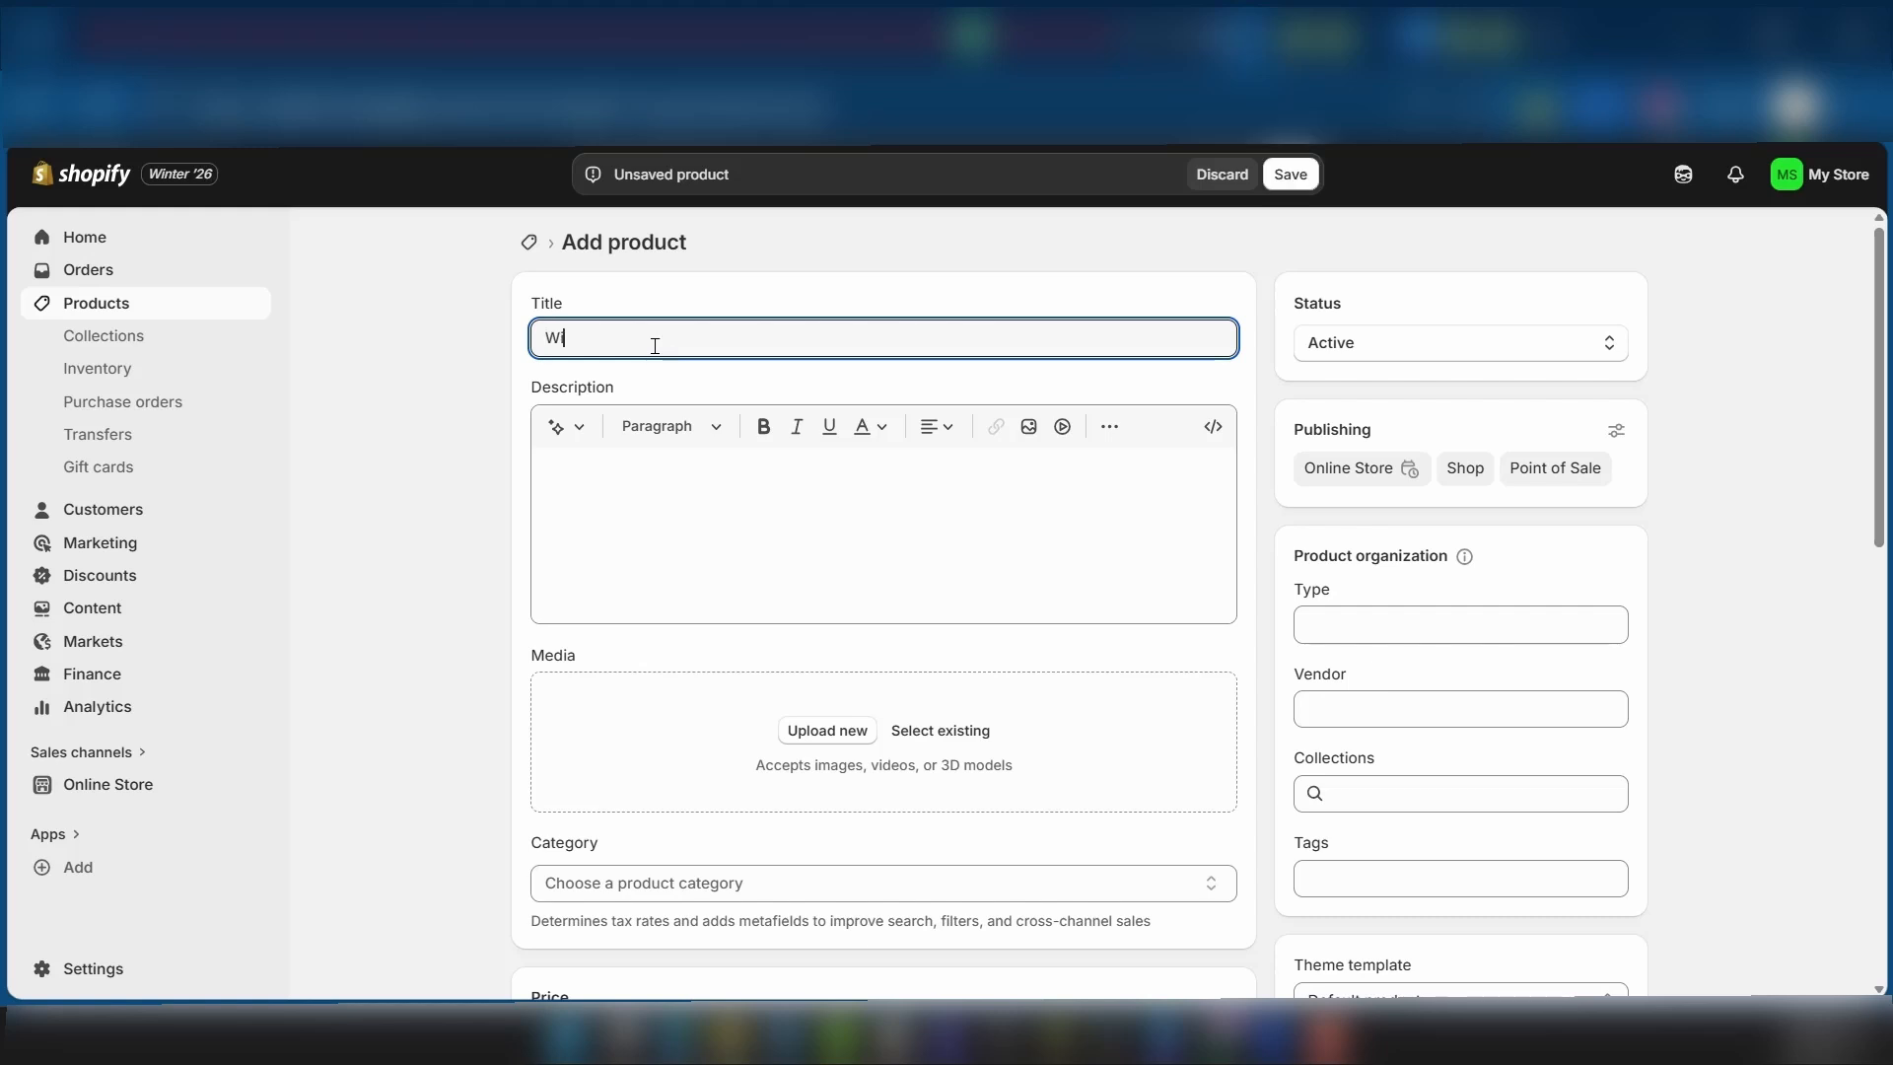
# Step: Generate an Expert-tone product description from the keywords "Recyclable Materials, High Quality Bass-Treble balance" and keep the text
pyautogui.click(611, 478)
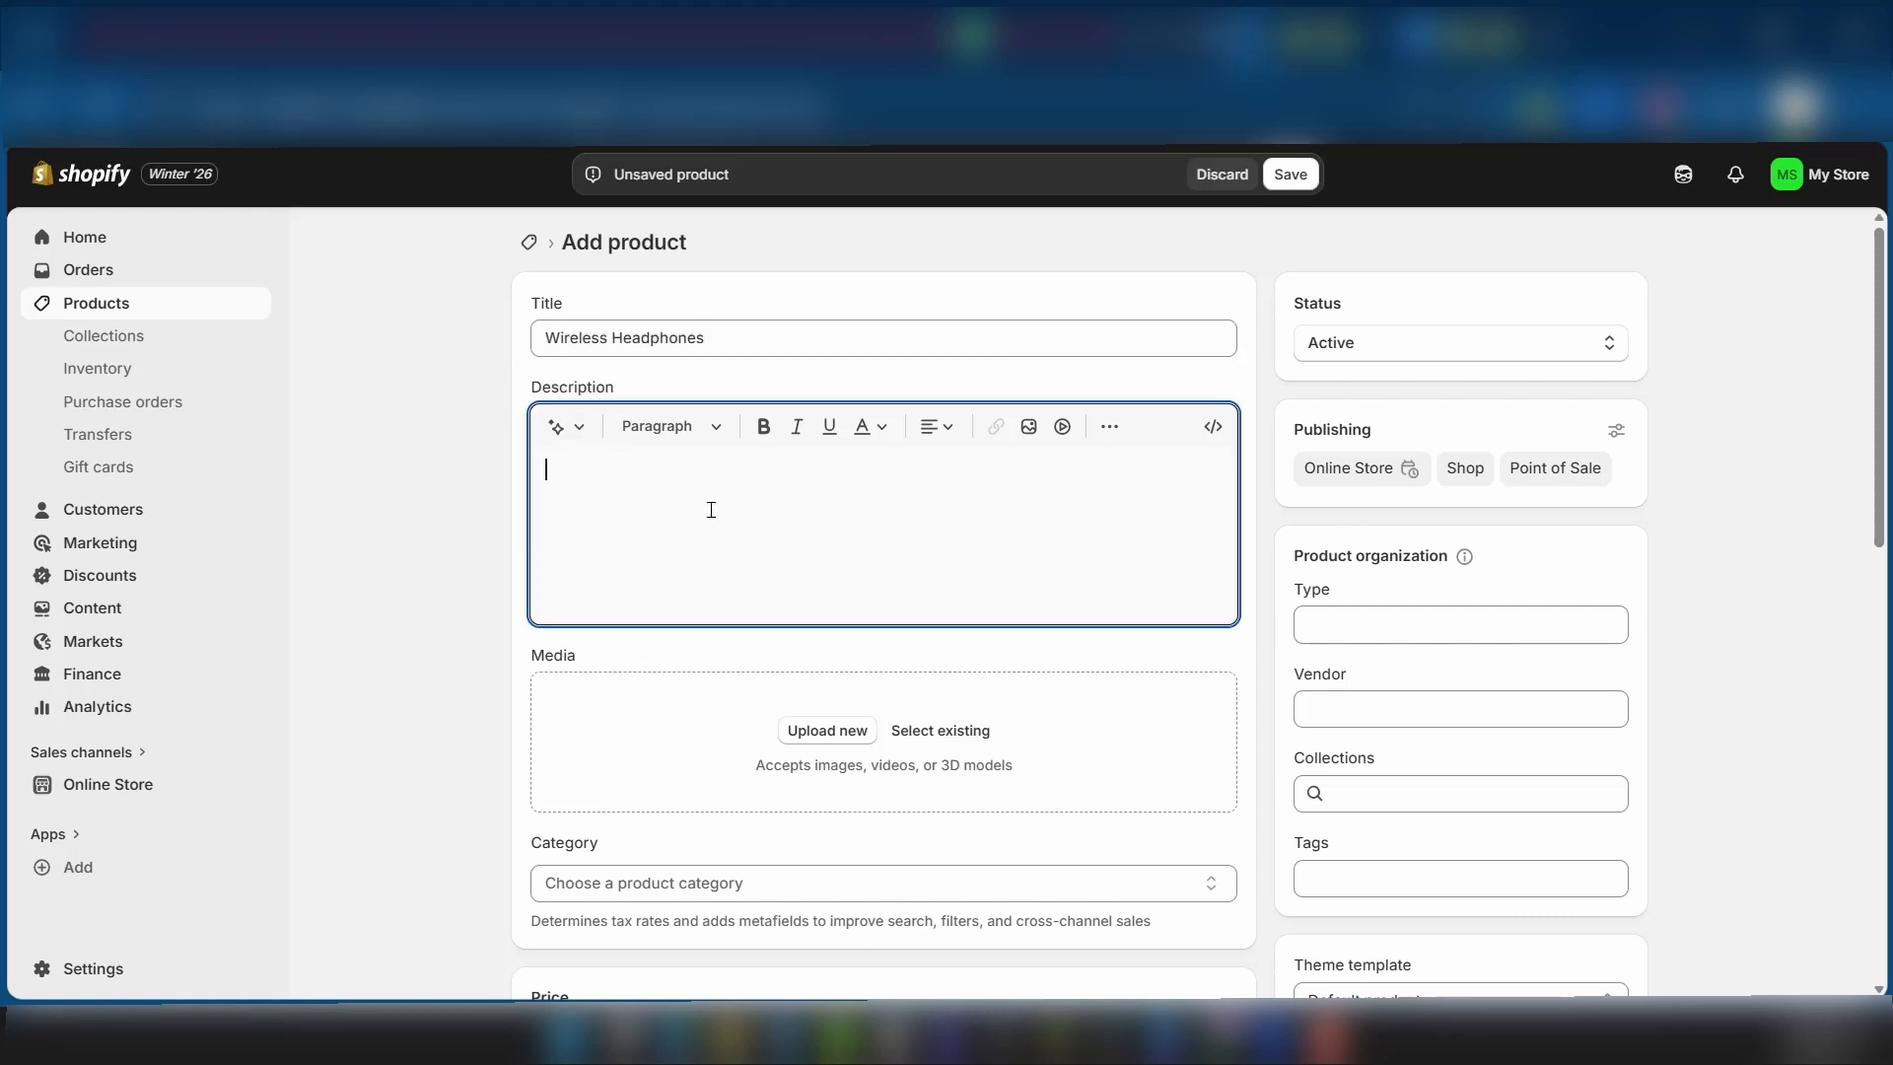
pyautogui.click(570, 430)
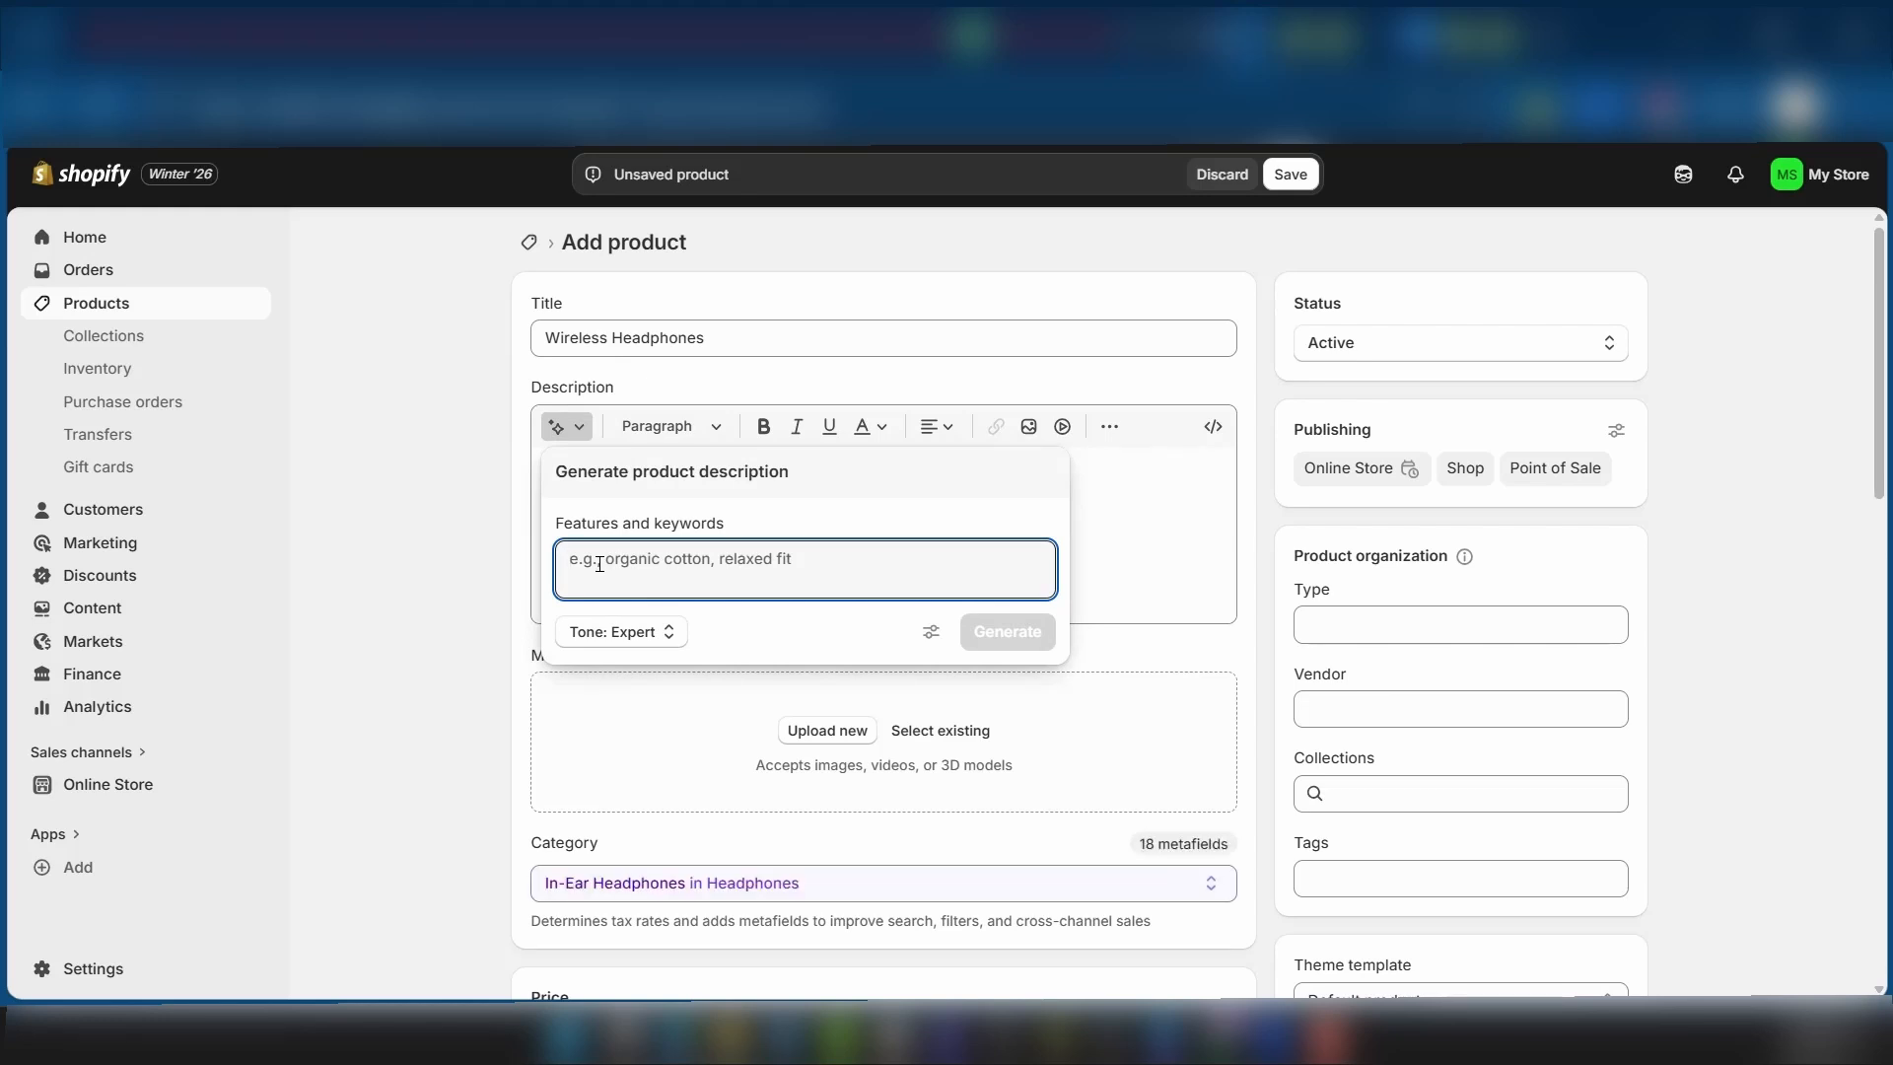
pyautogui.write('Recyclable Mate')
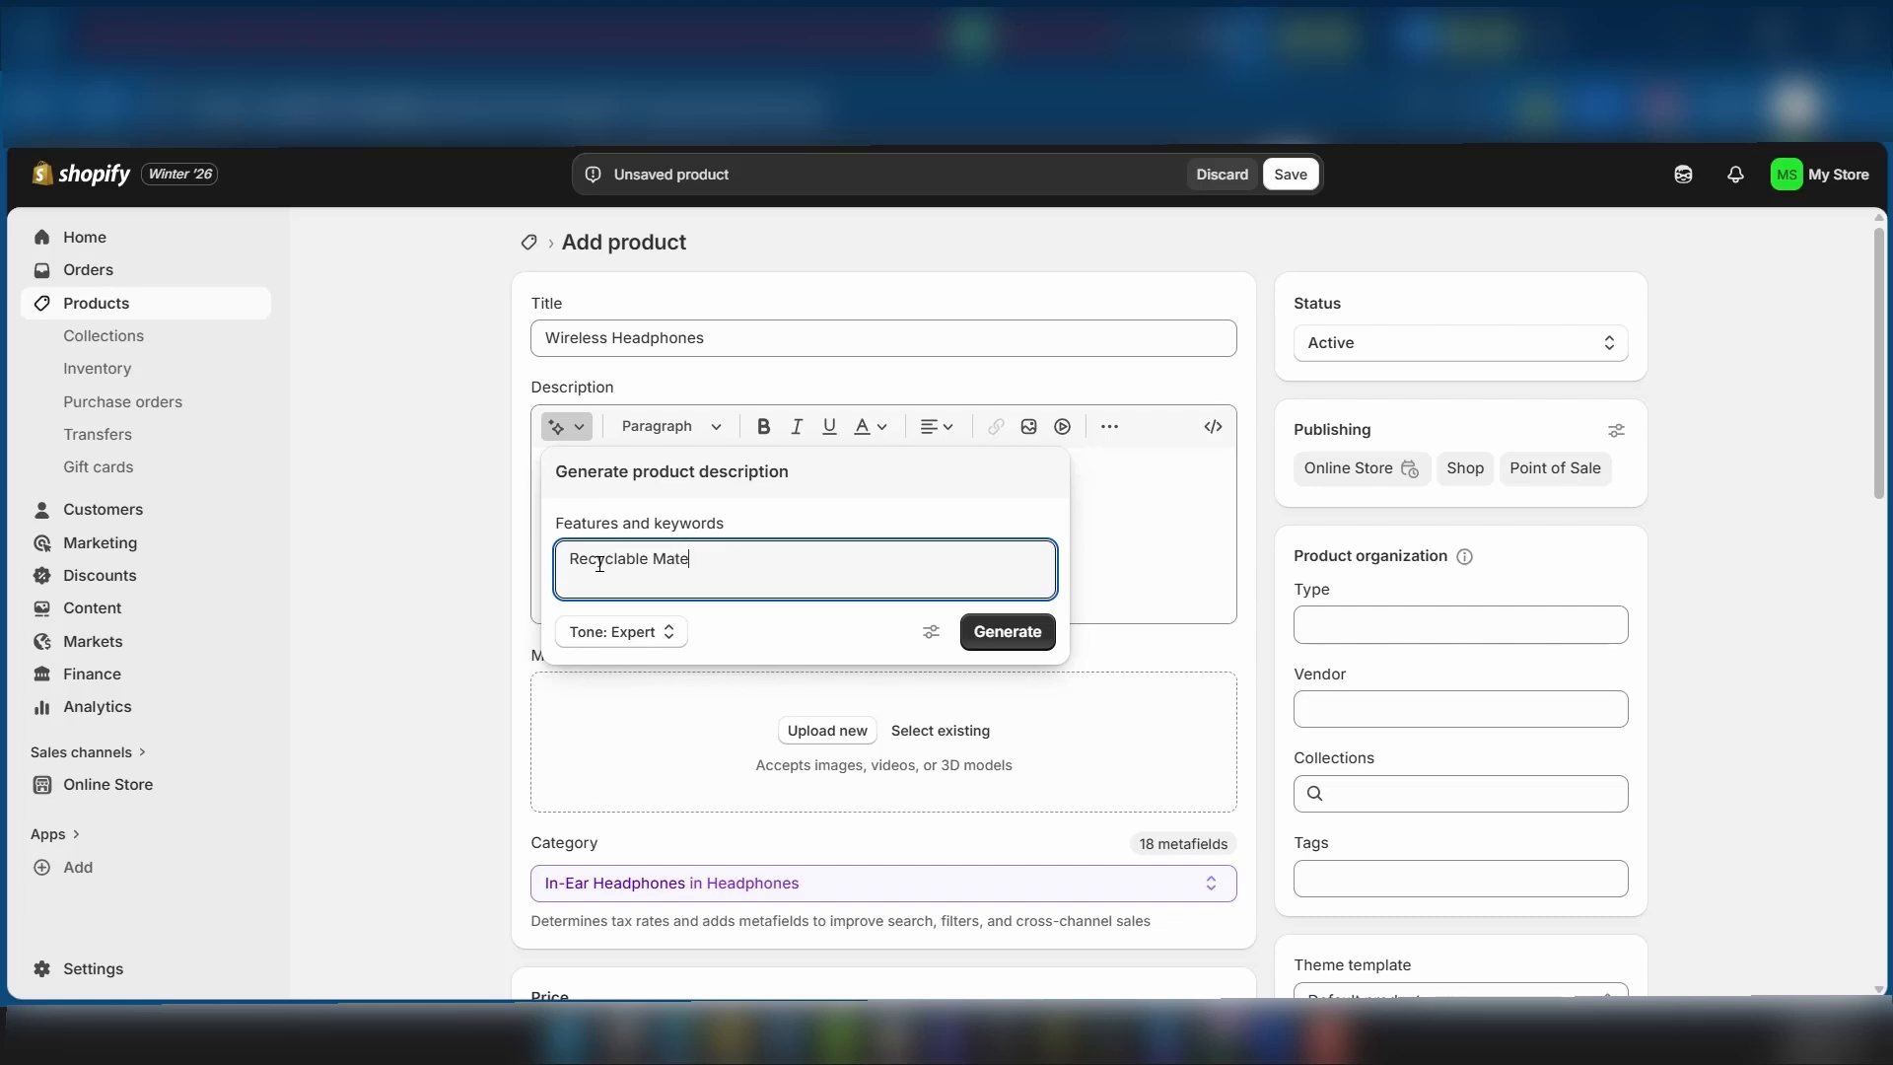
pyautogui.write('rials, High Quality Bass-Treble balance')
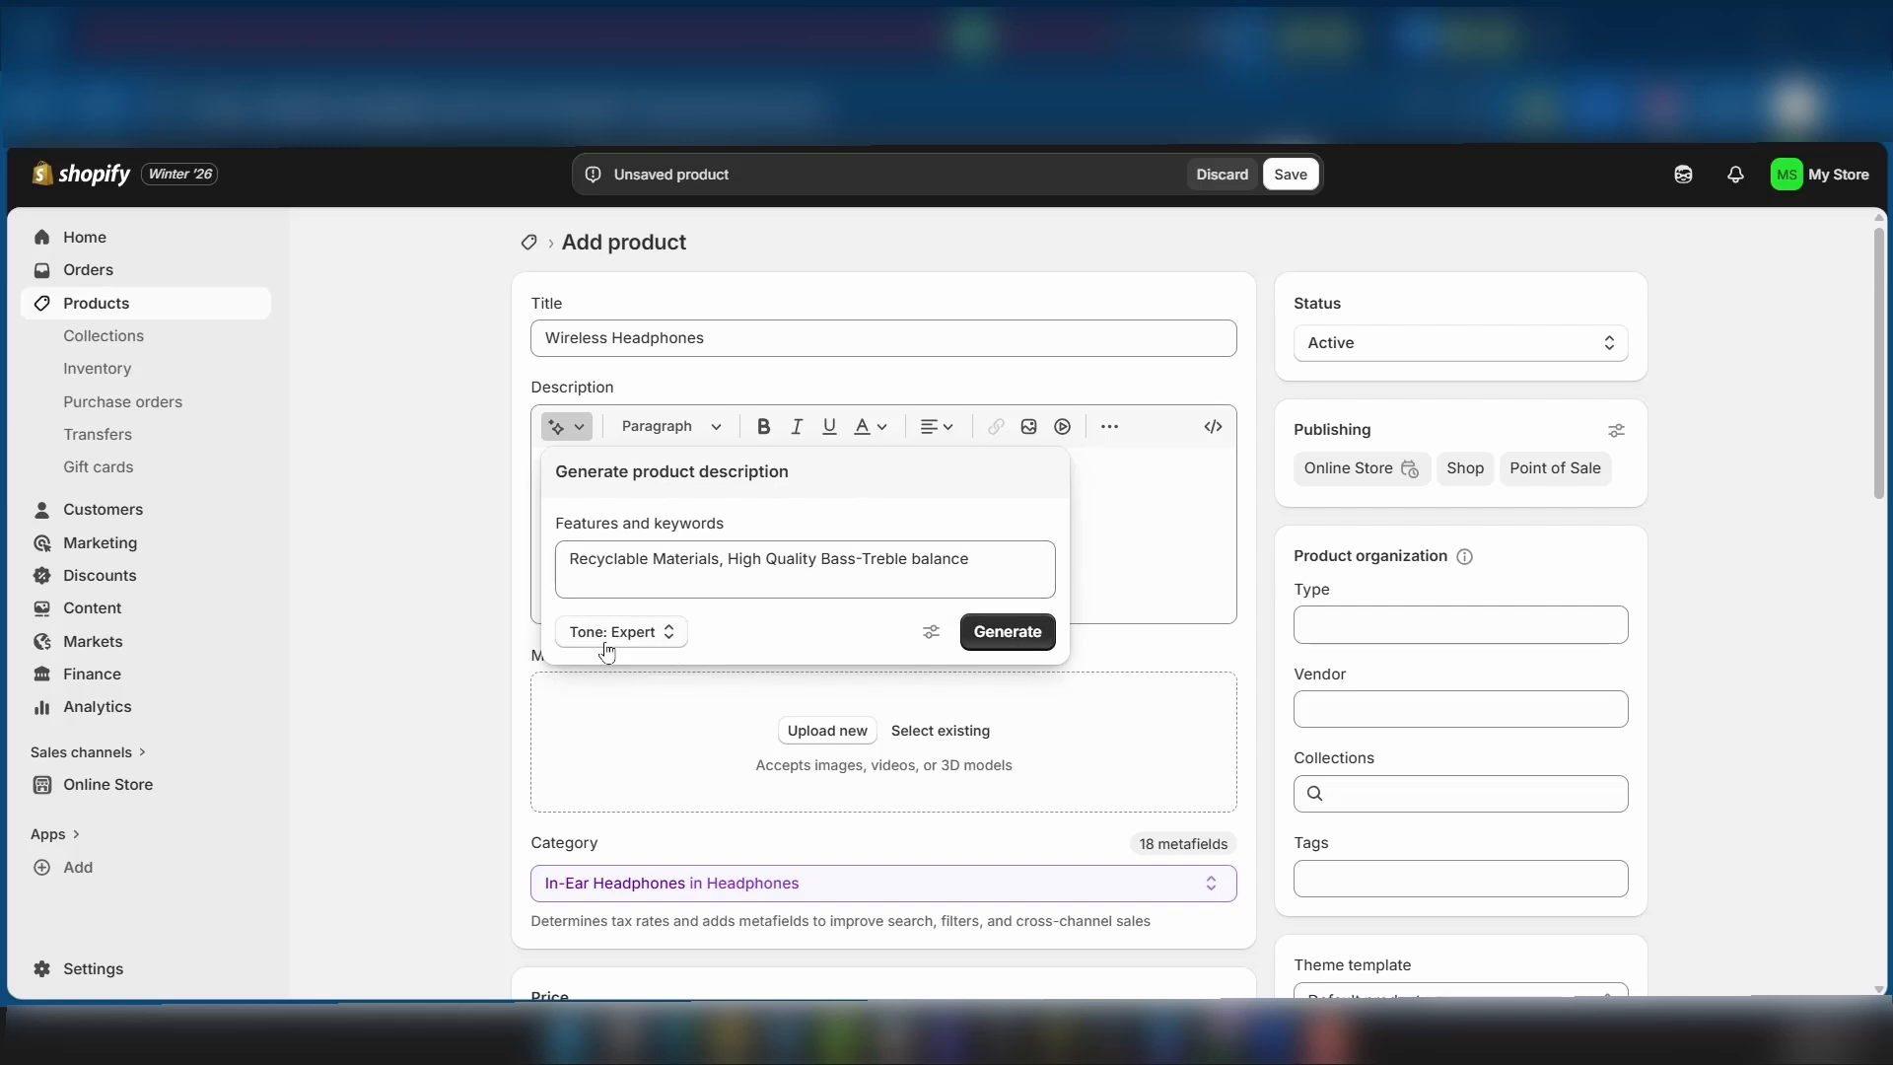
pyautogui.click(653, 641)
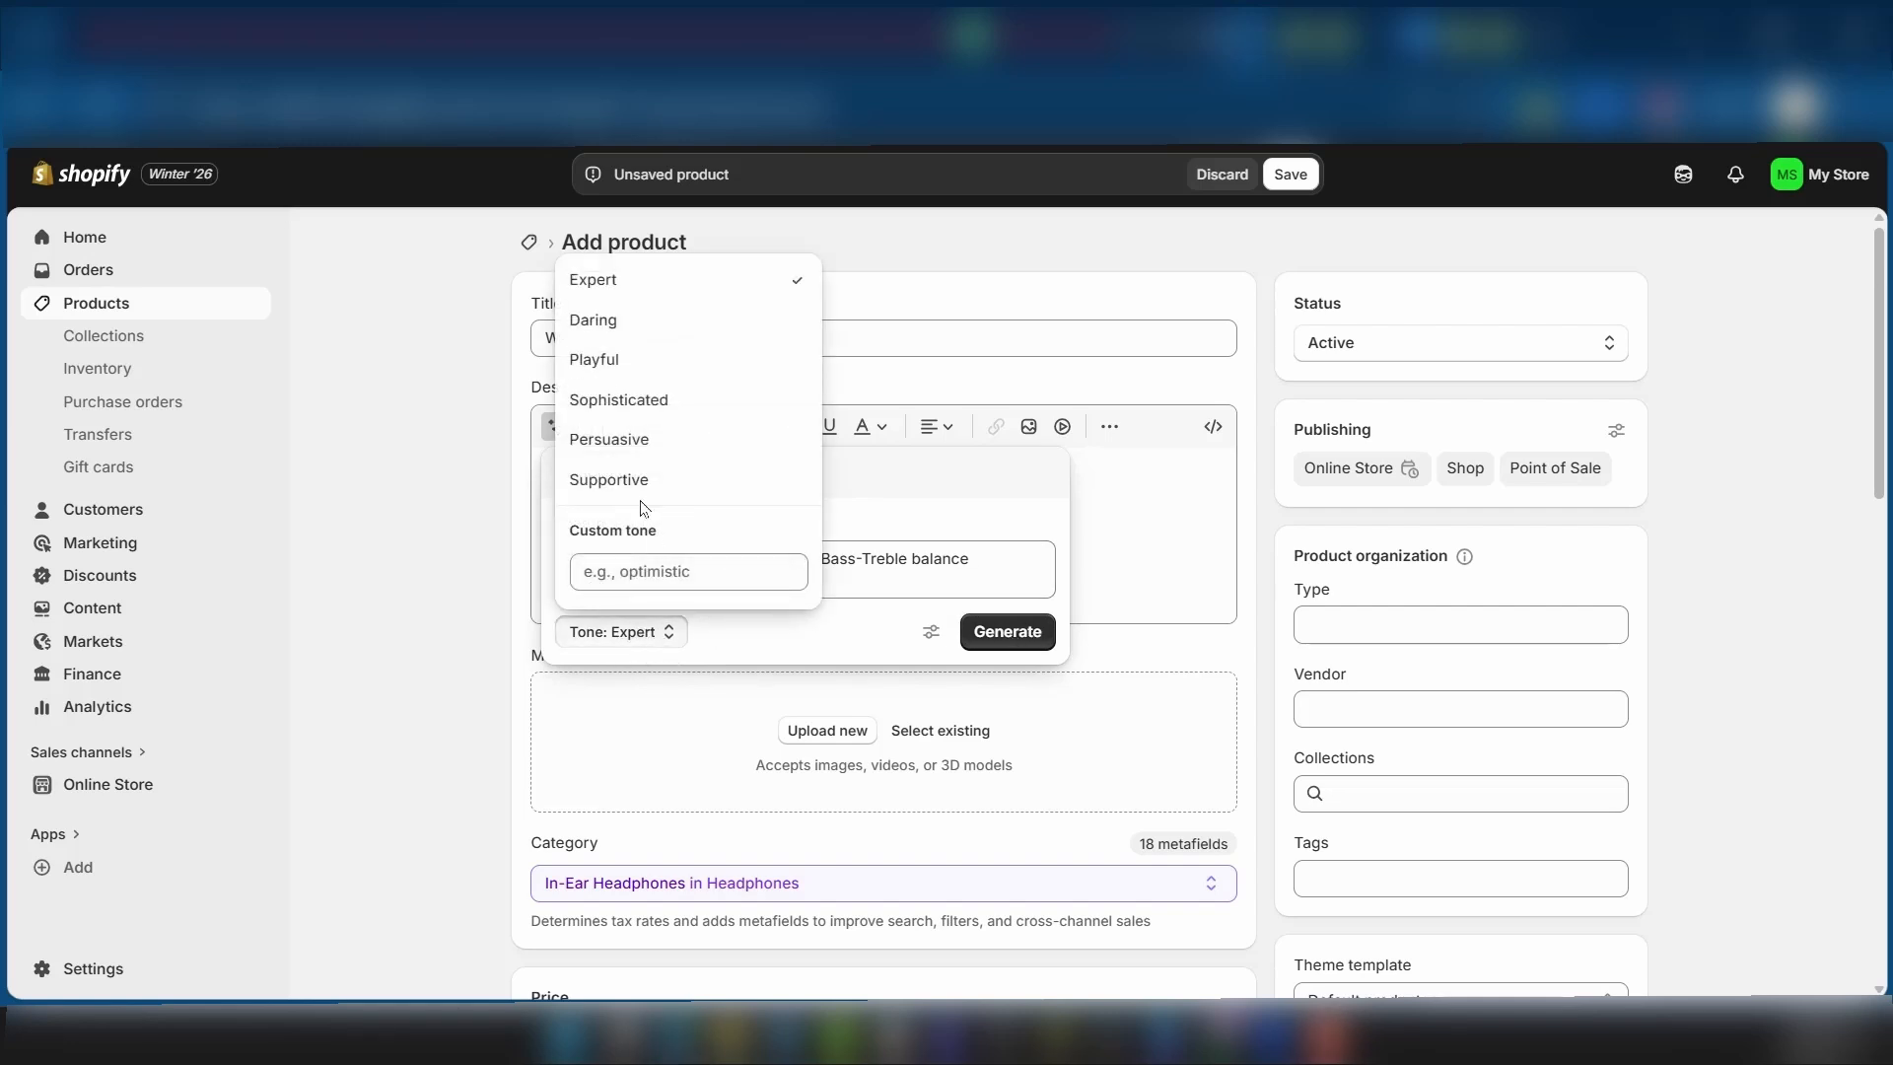
pyautogui.click(874, 641)
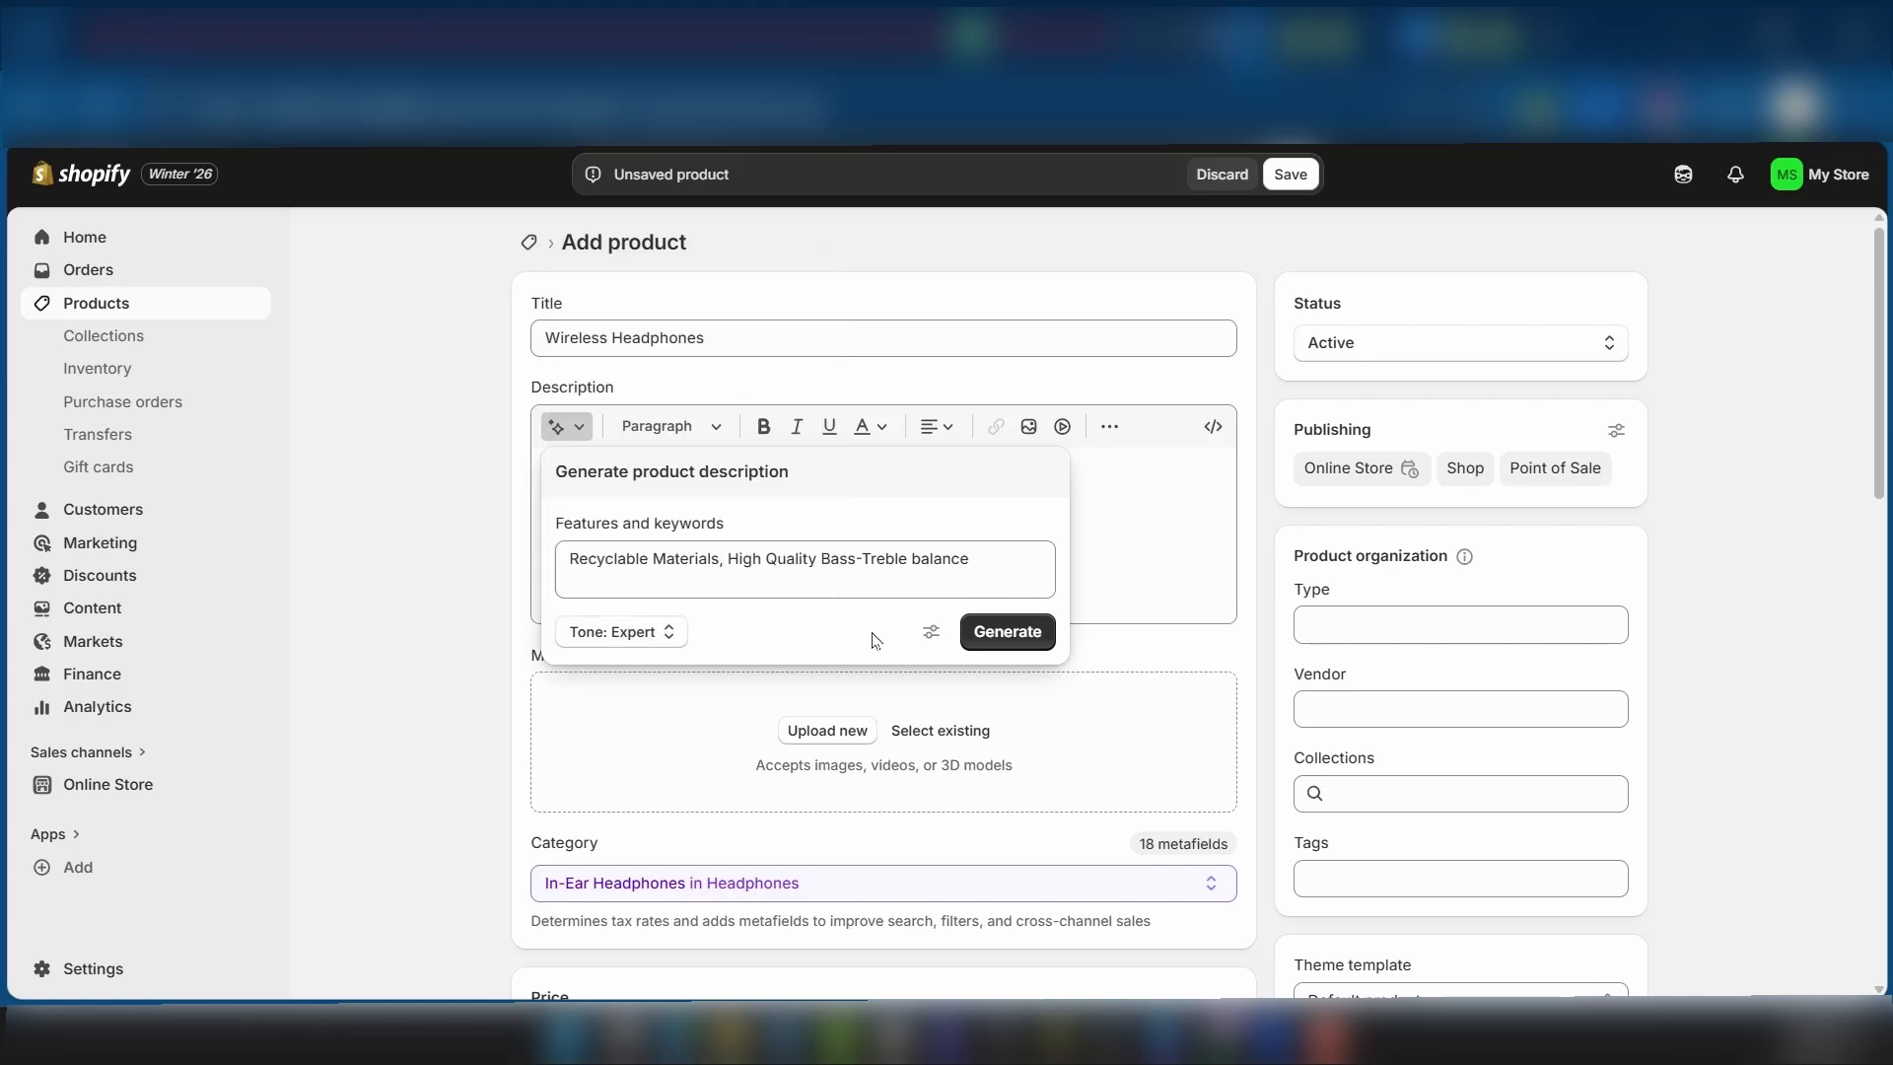
pyautogui.click(1022, 636)
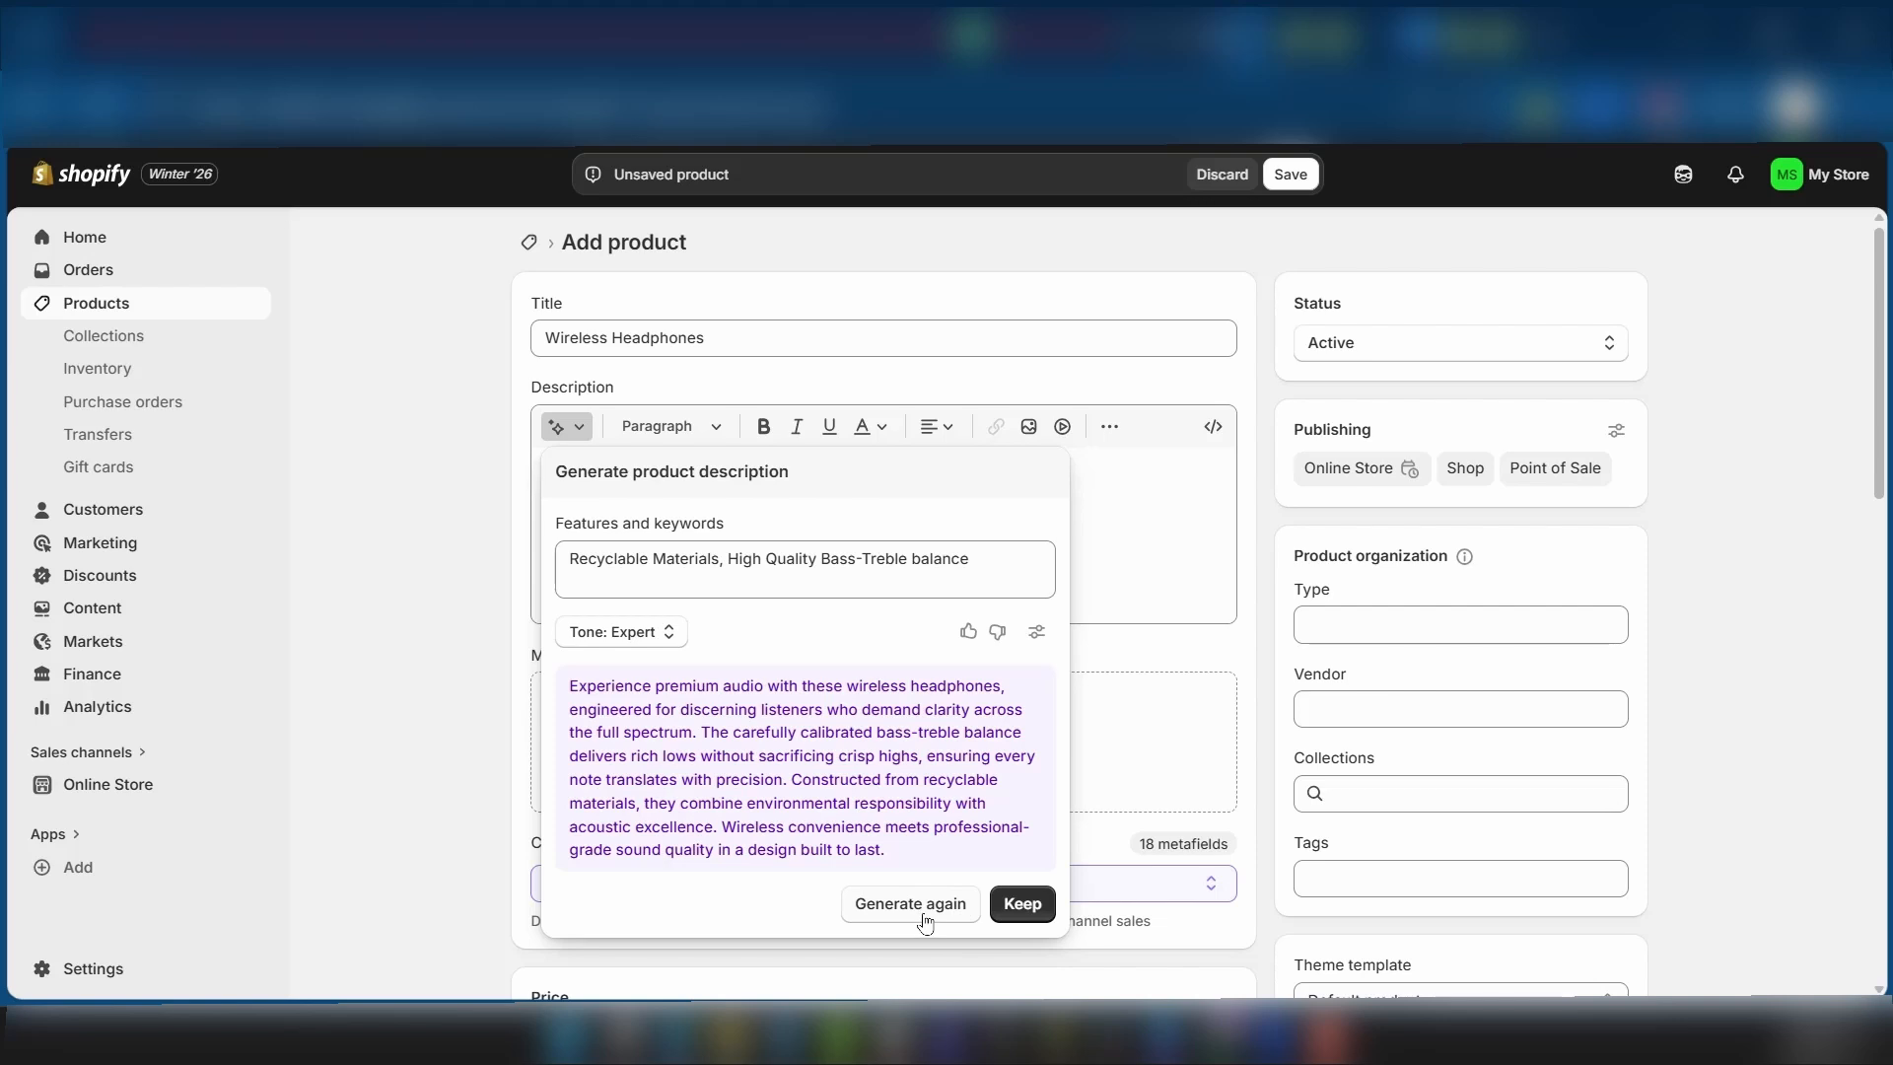
pyautogui.click(1023, 905)
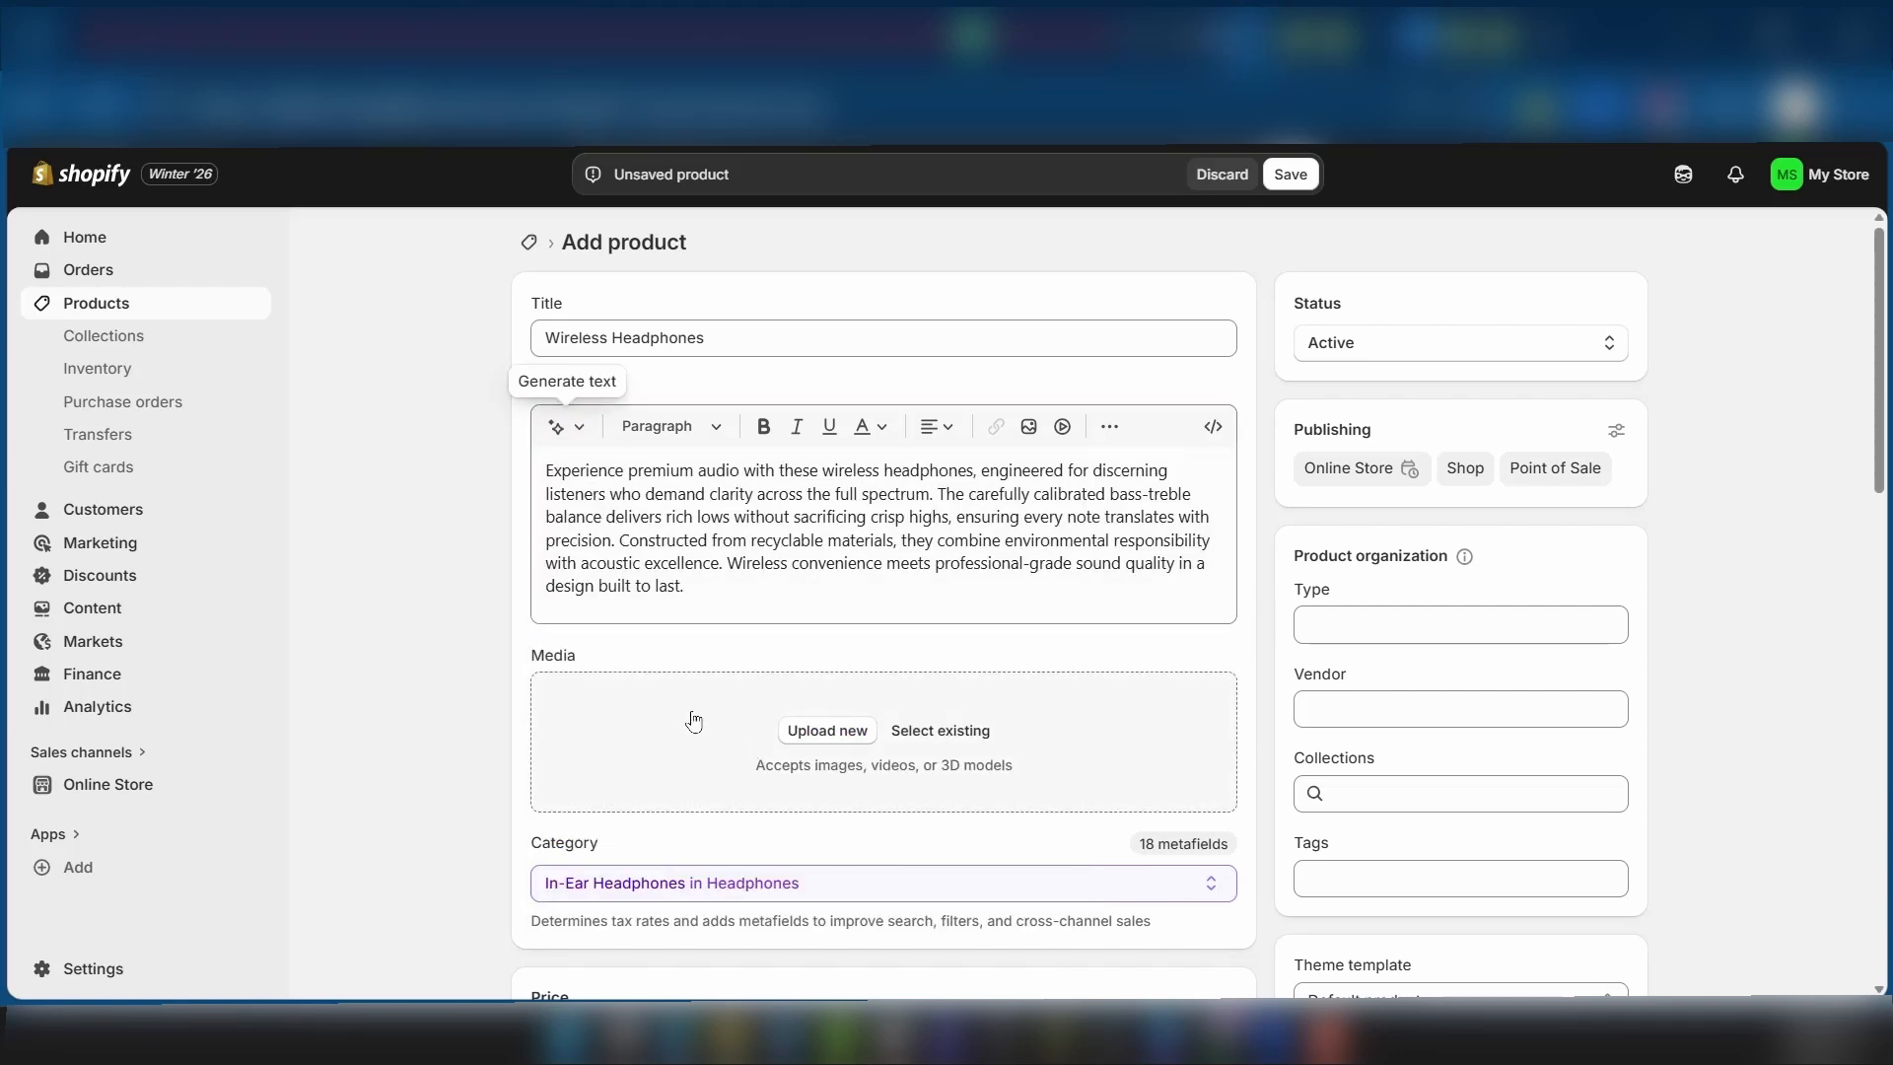
# Step: Upload the picture of the black over-ear headphones as the product's media
pyautogui.click(821, 746)
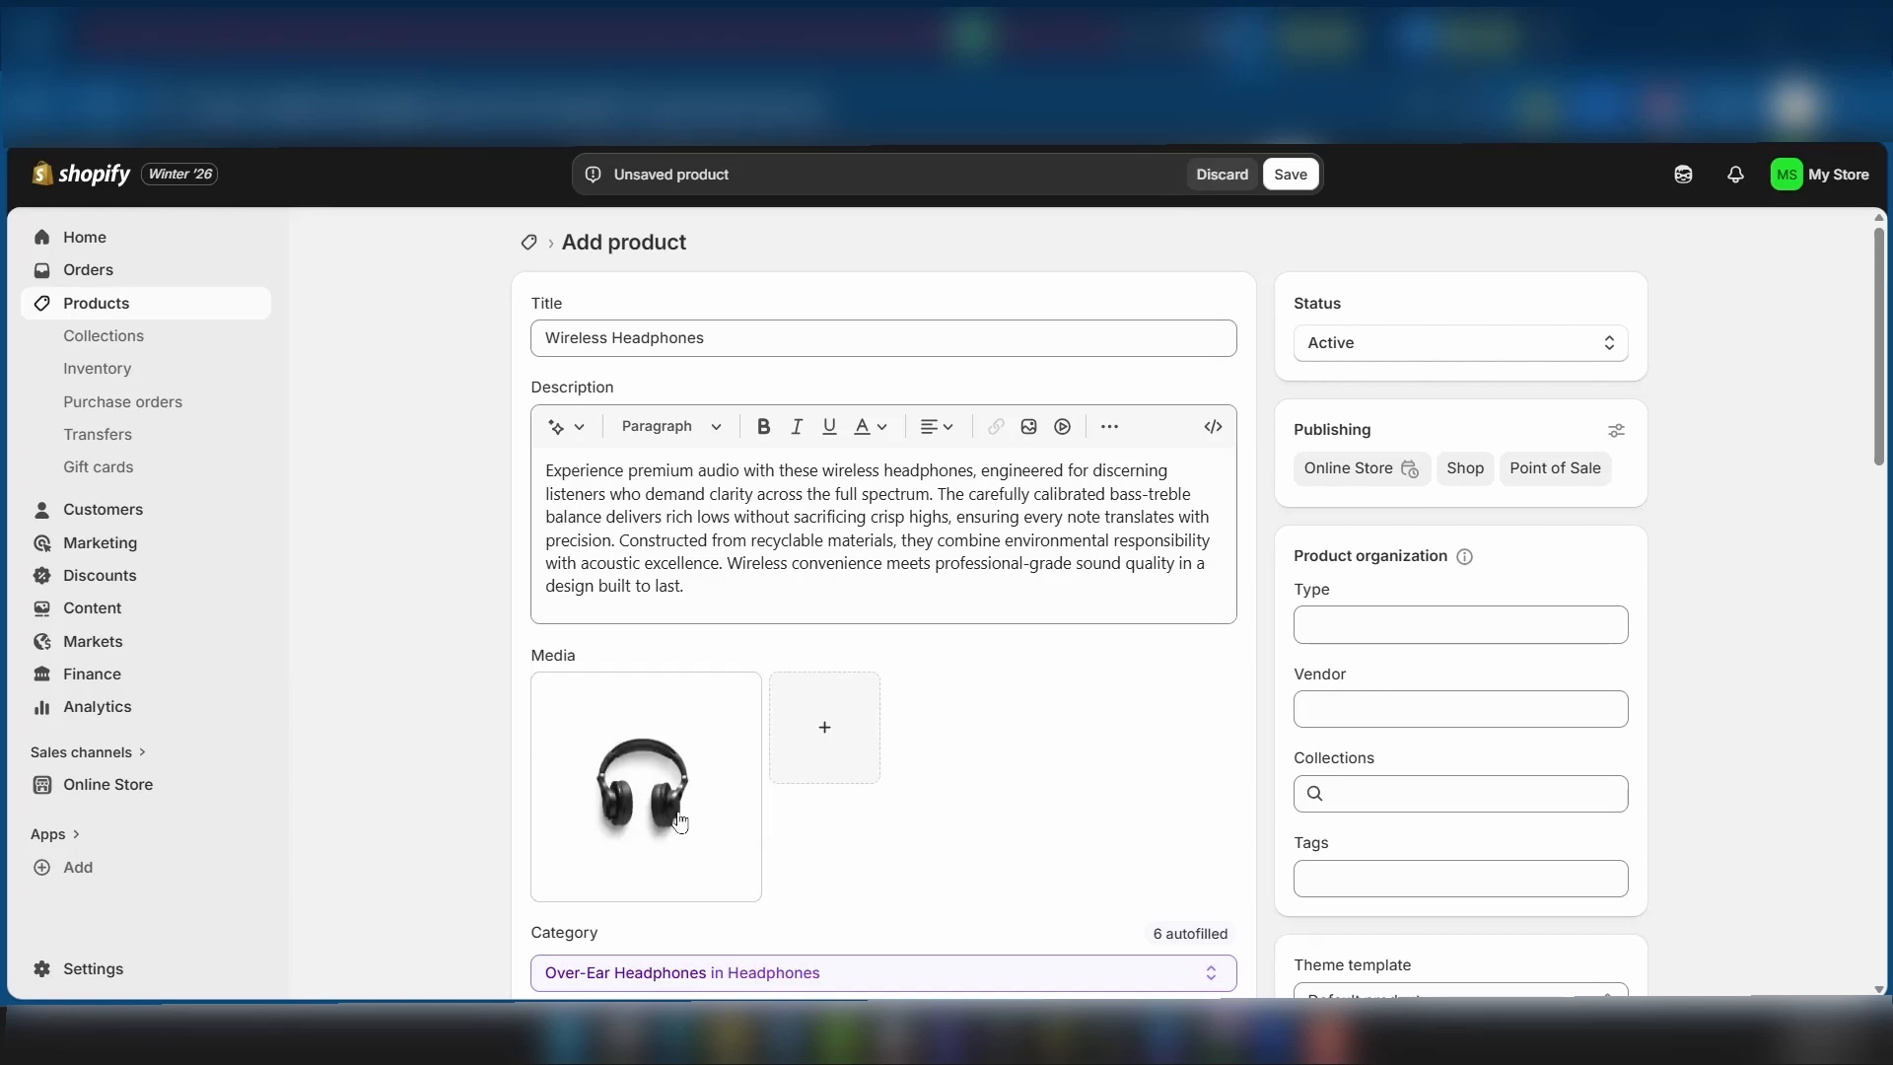
pyautogui.scroll(-2, 765, 740)
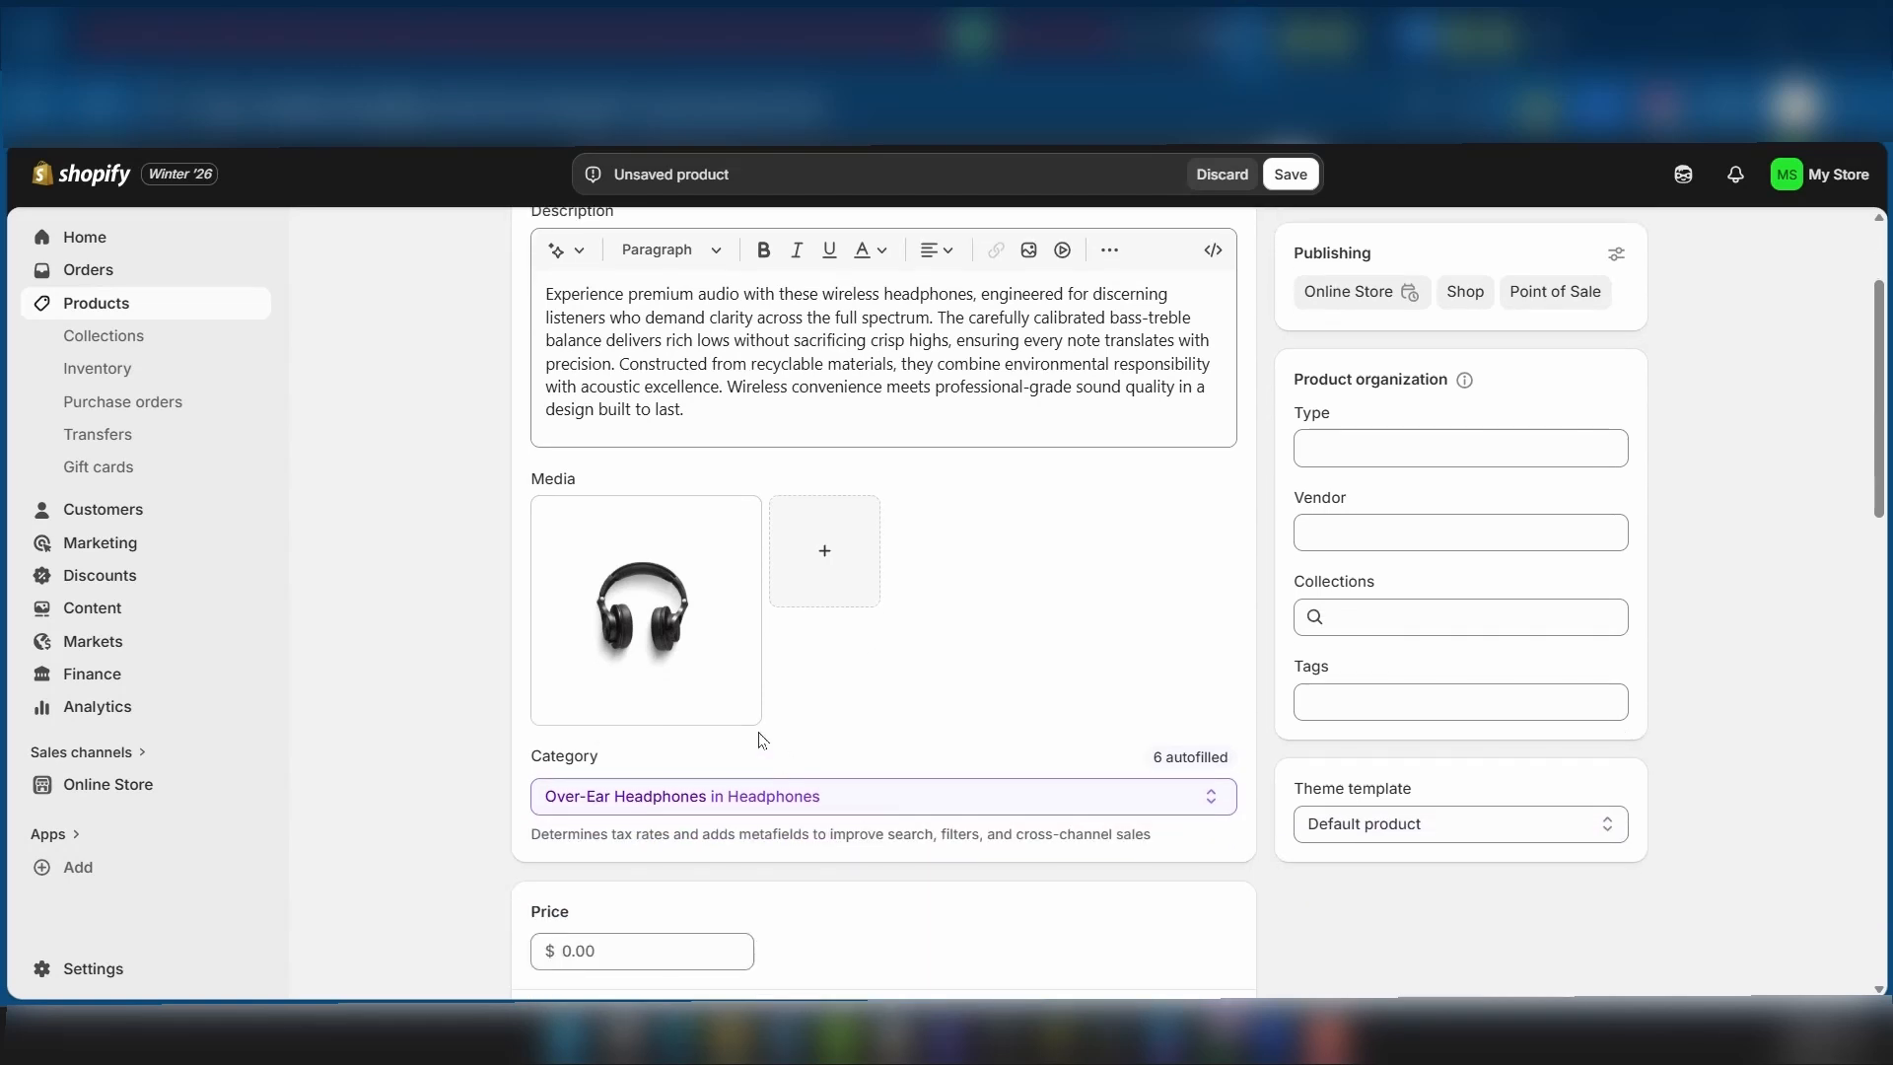
pyautogui.scroll(-2, 728, 638)
pyautogui.scroll(4, 728, 638)
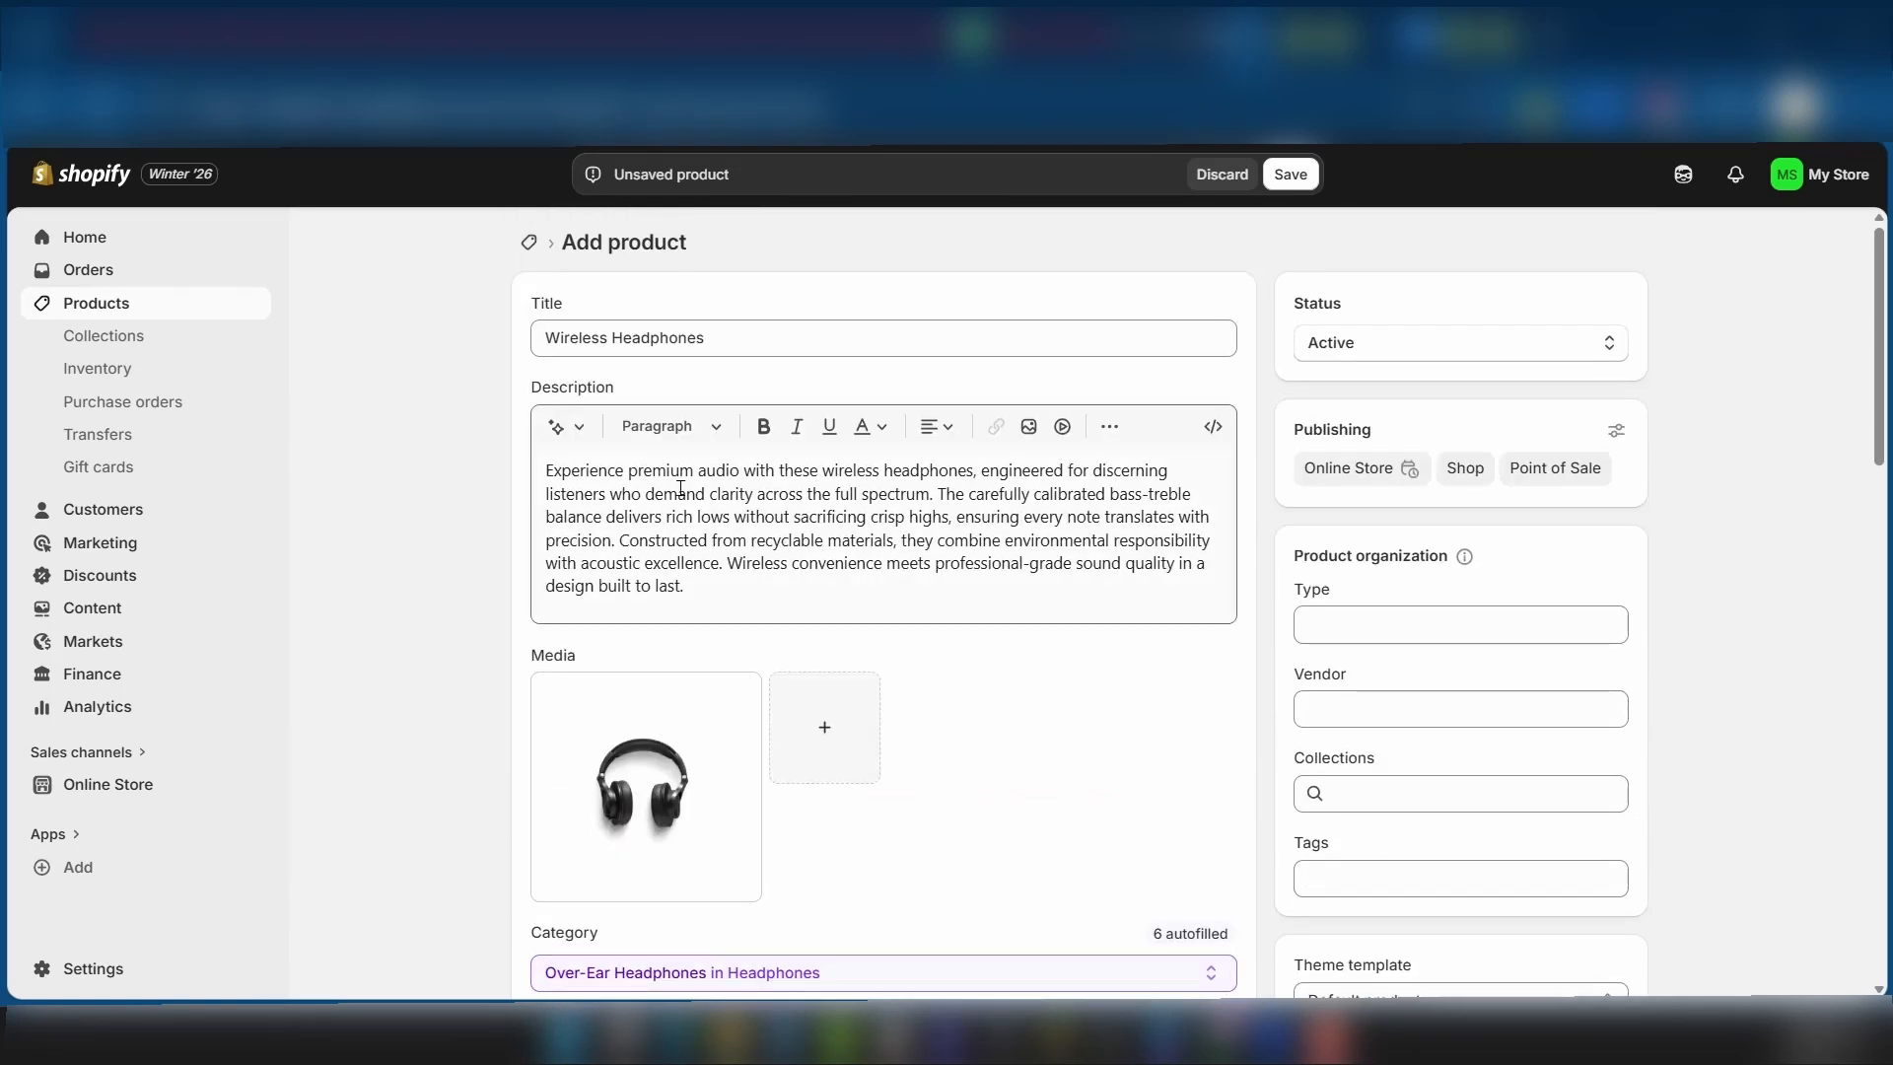
# Step: Set the product price to $35 and the inventory quantity at the shop location to 500
pyautogui.scroll(-6, 608, 521)
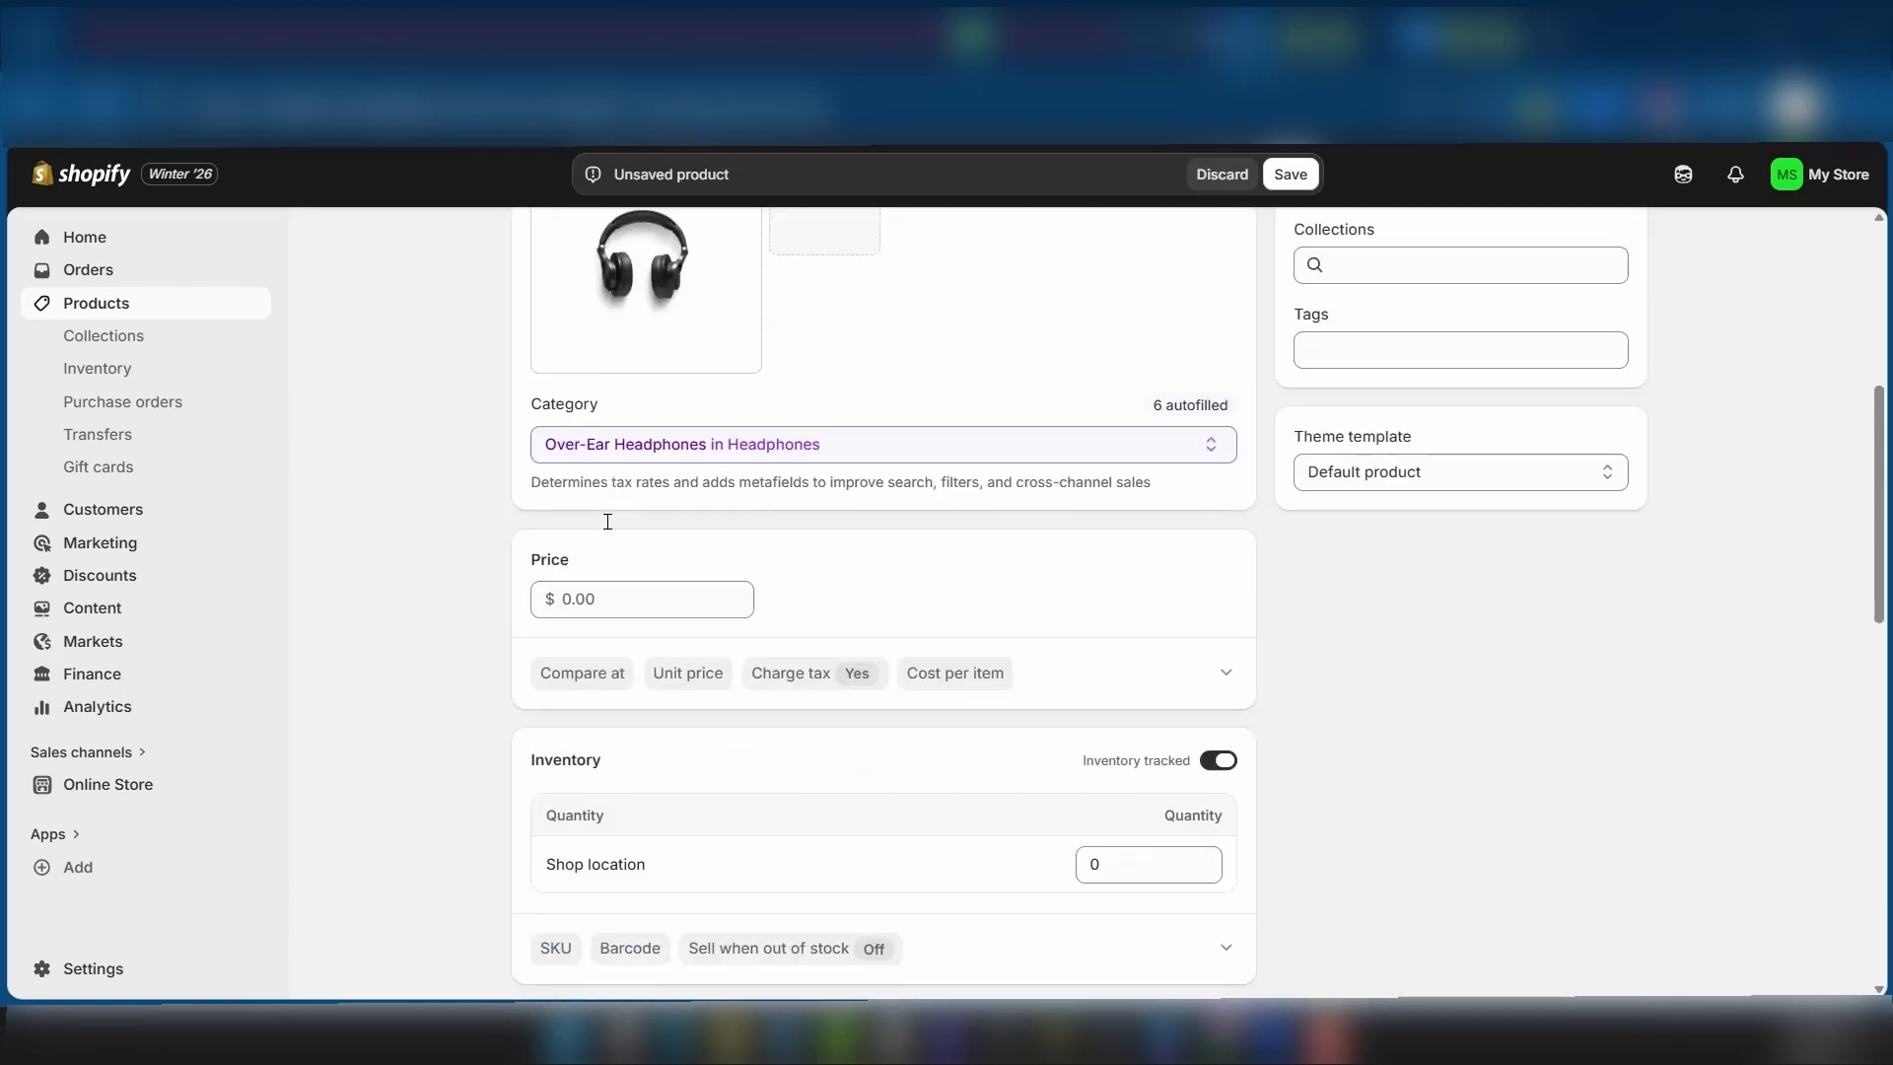
pyautogui.click(570, 601)
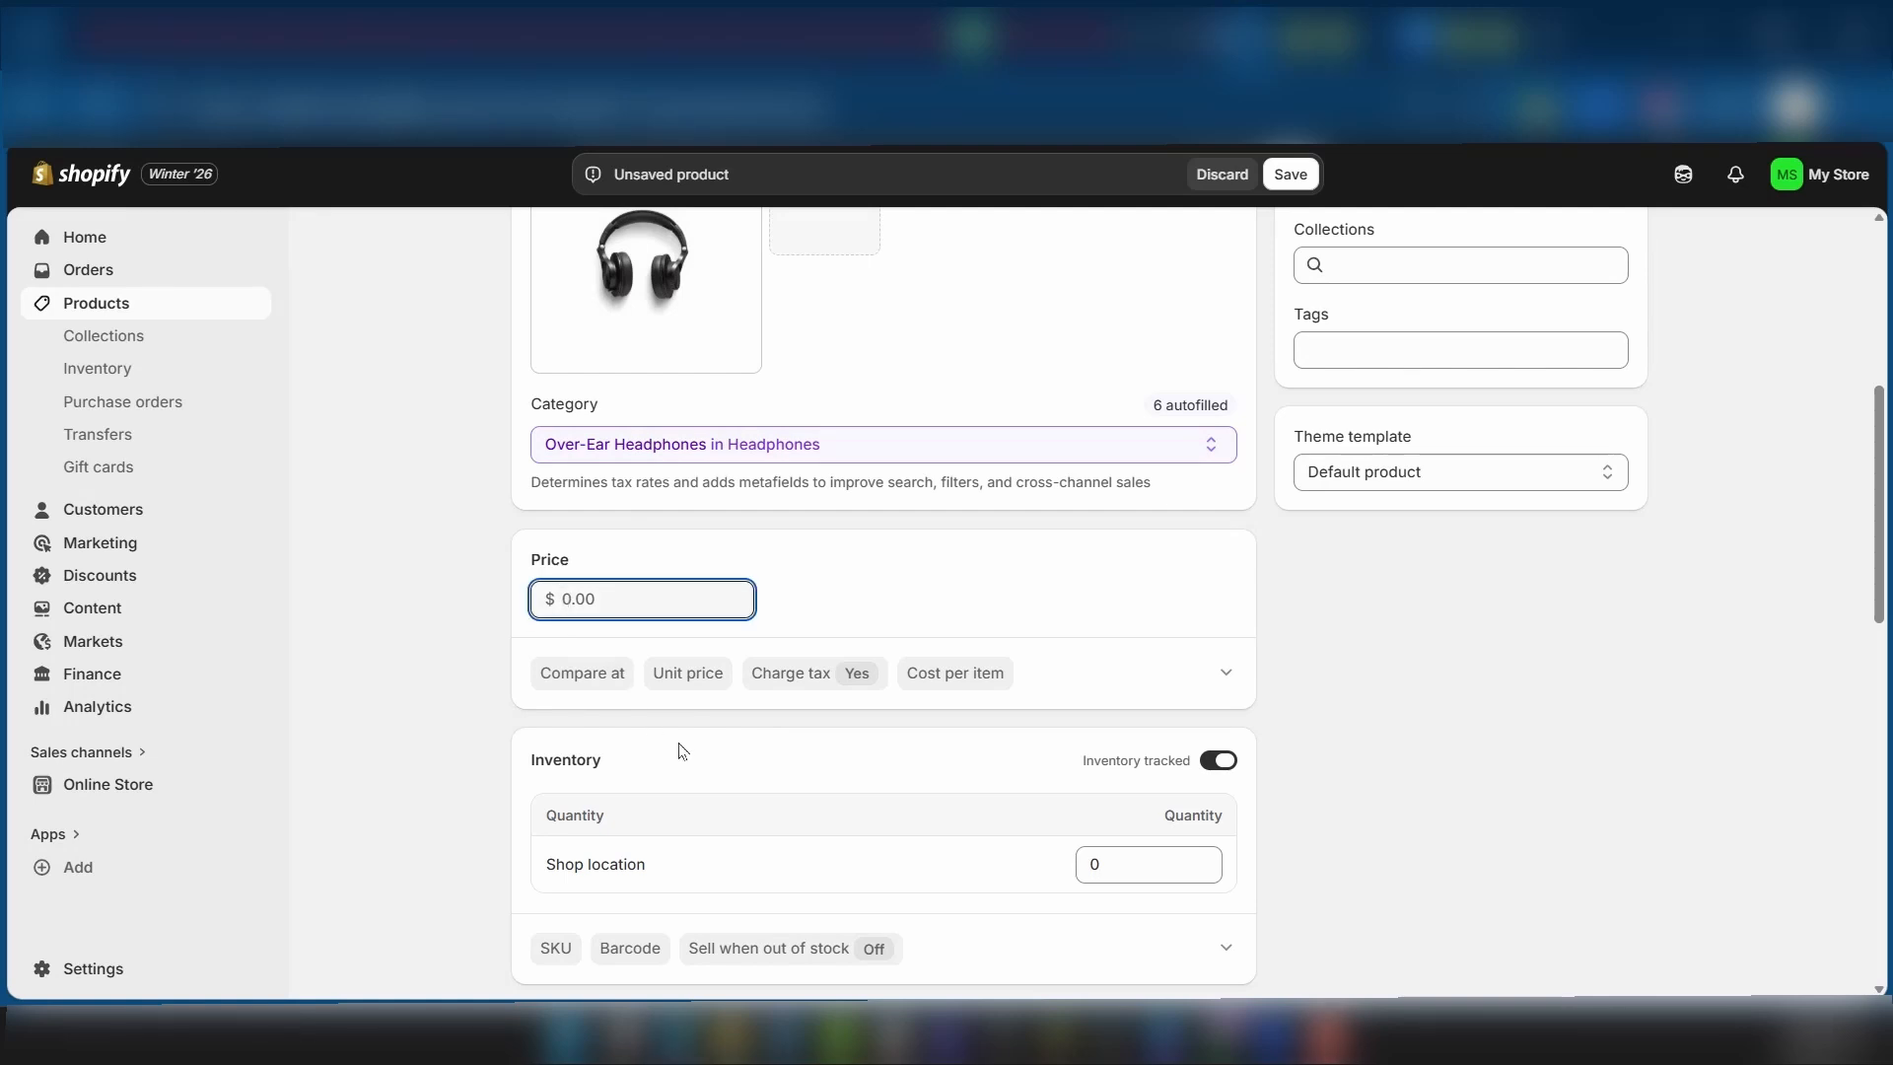
pyautogui.write('35')
pyautogui.scroll(-4, 1114, 873)
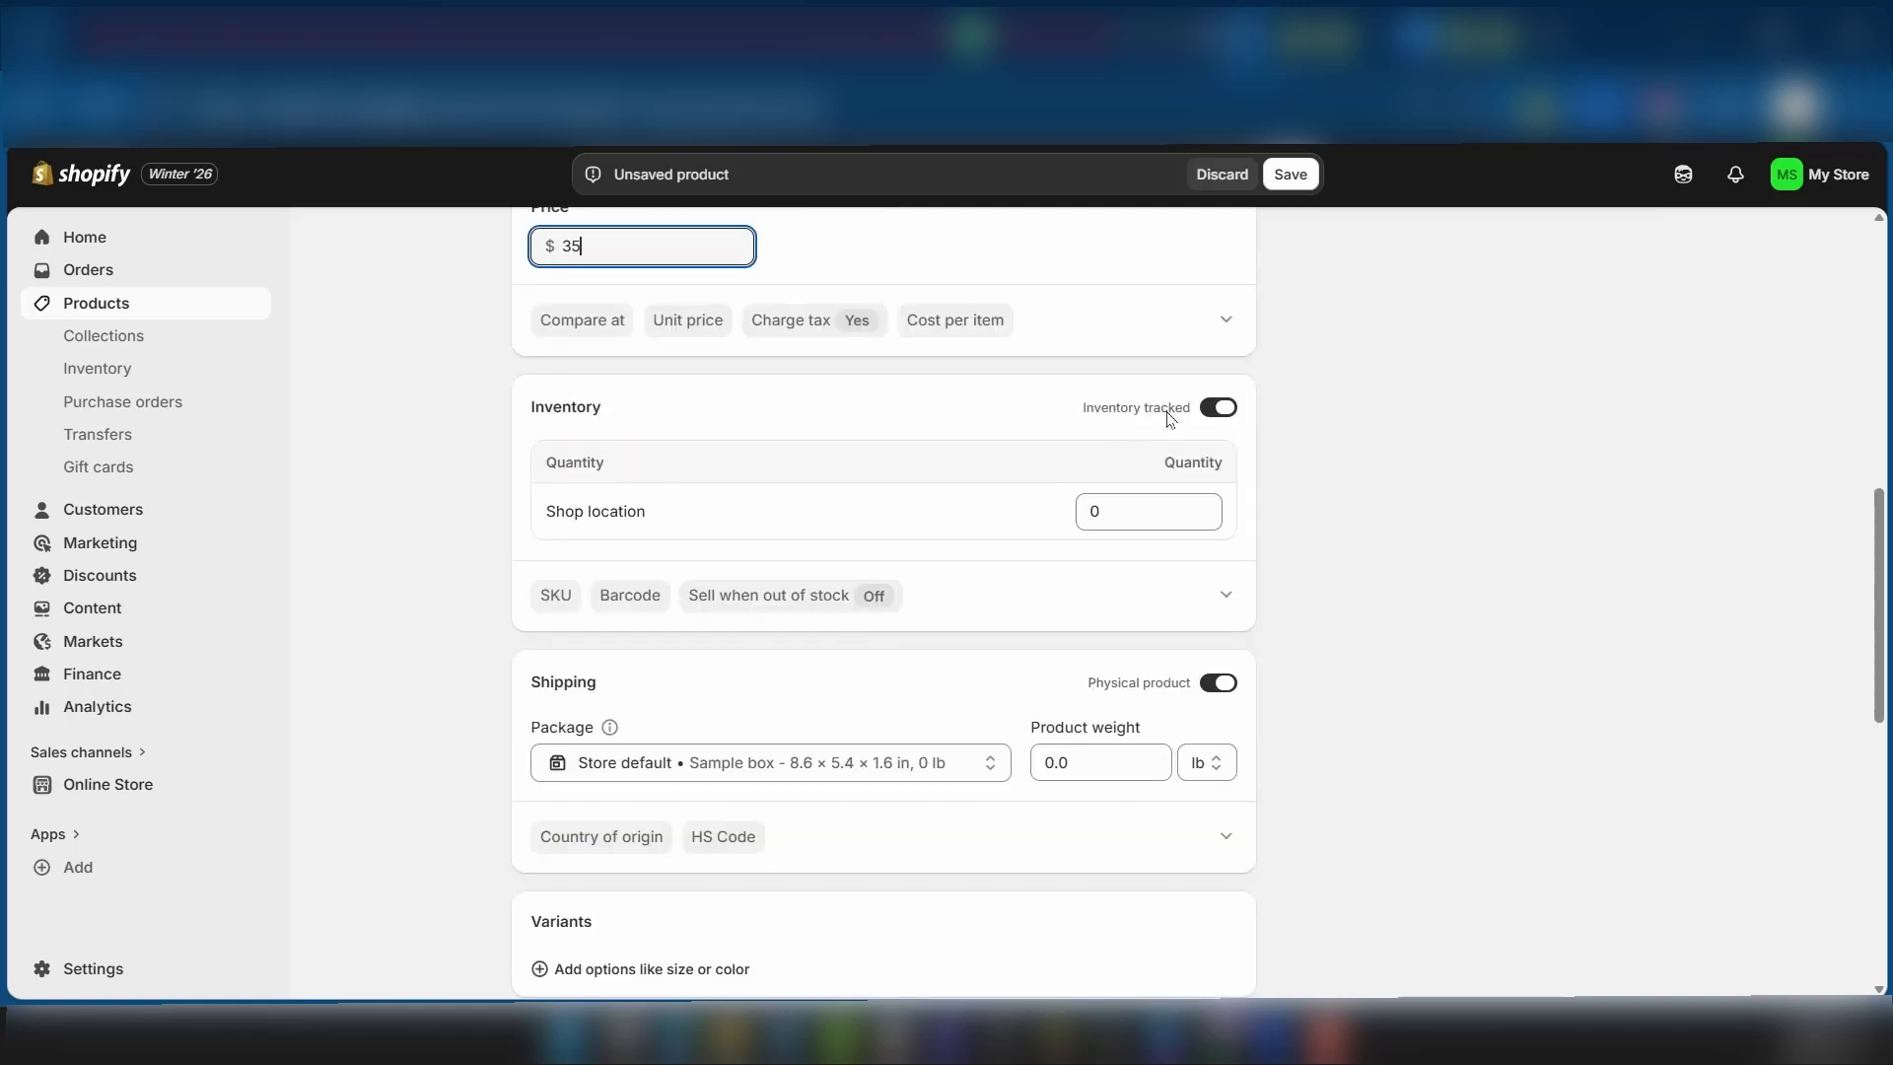
pyautogui.click(1162, 519)
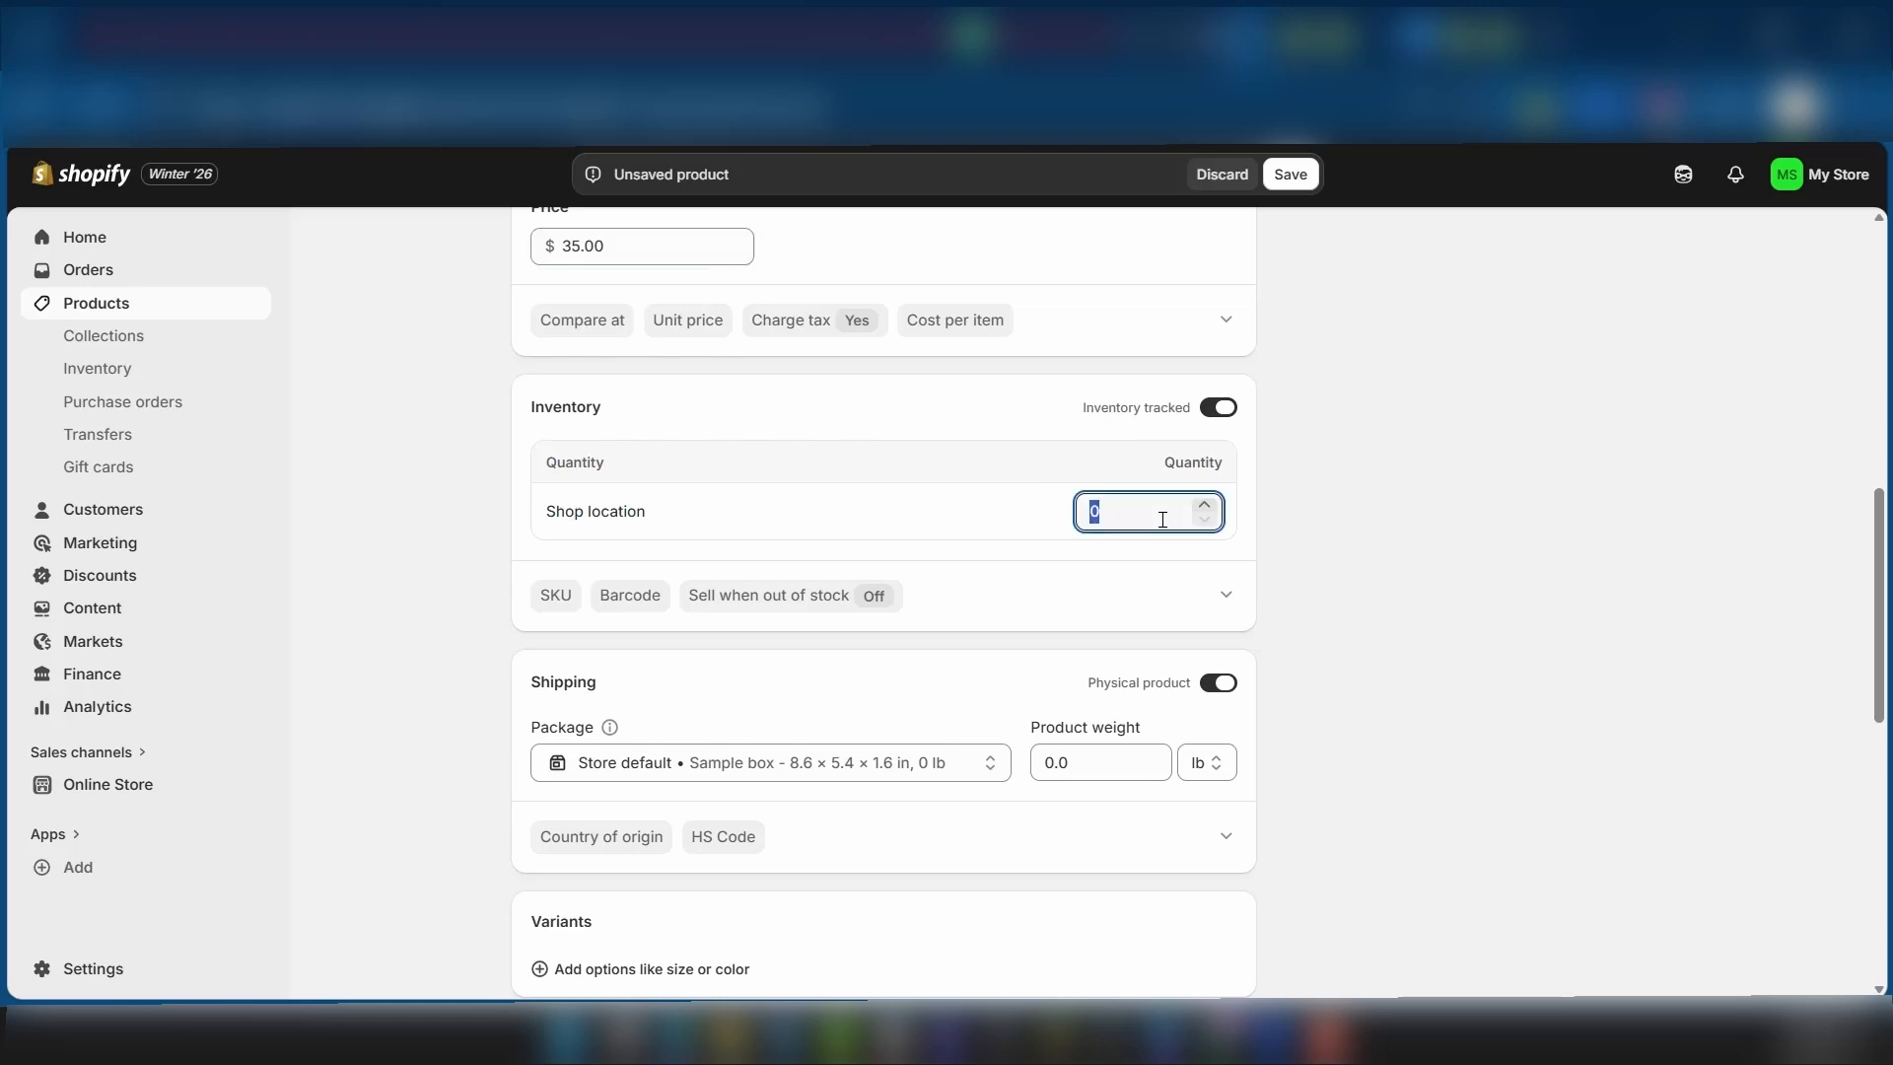
pyautogui.write('500')
pyautogui.click(972, 603)
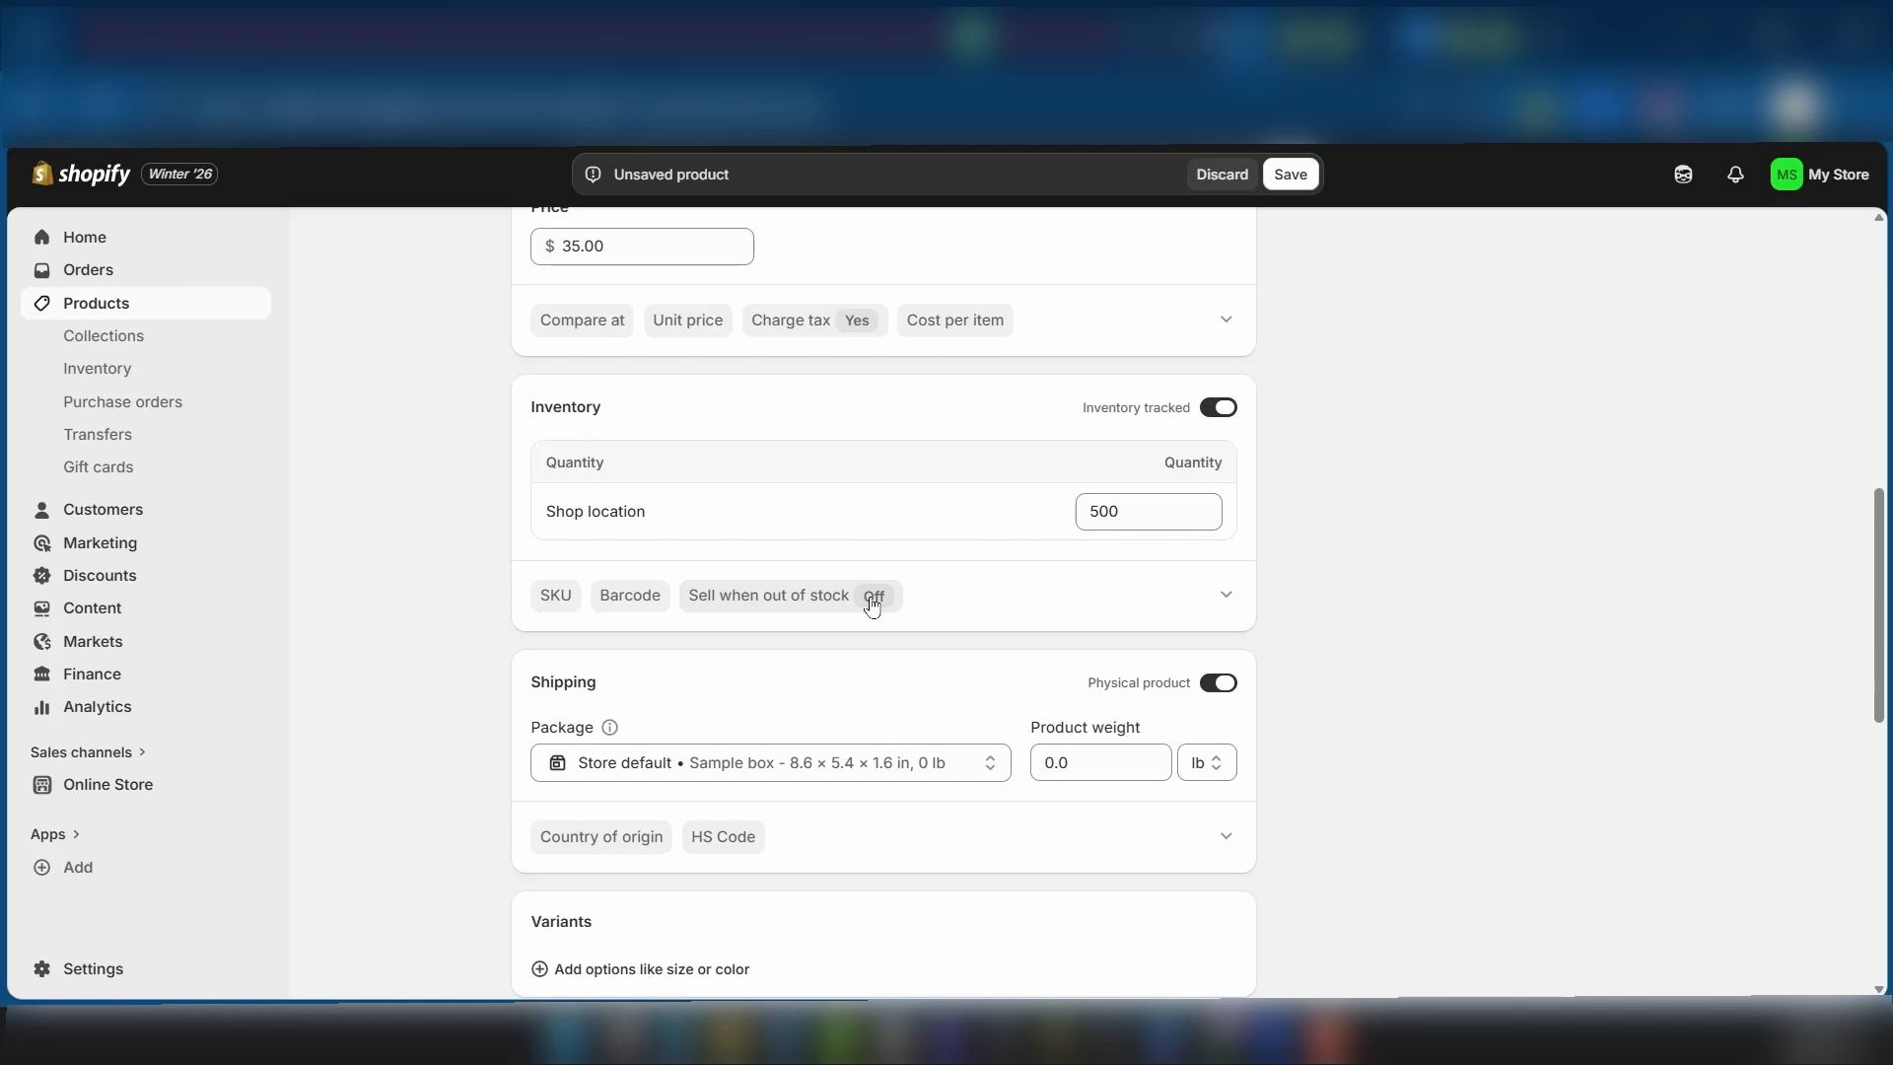
pyautogui.scroll(-2, 872, 606)
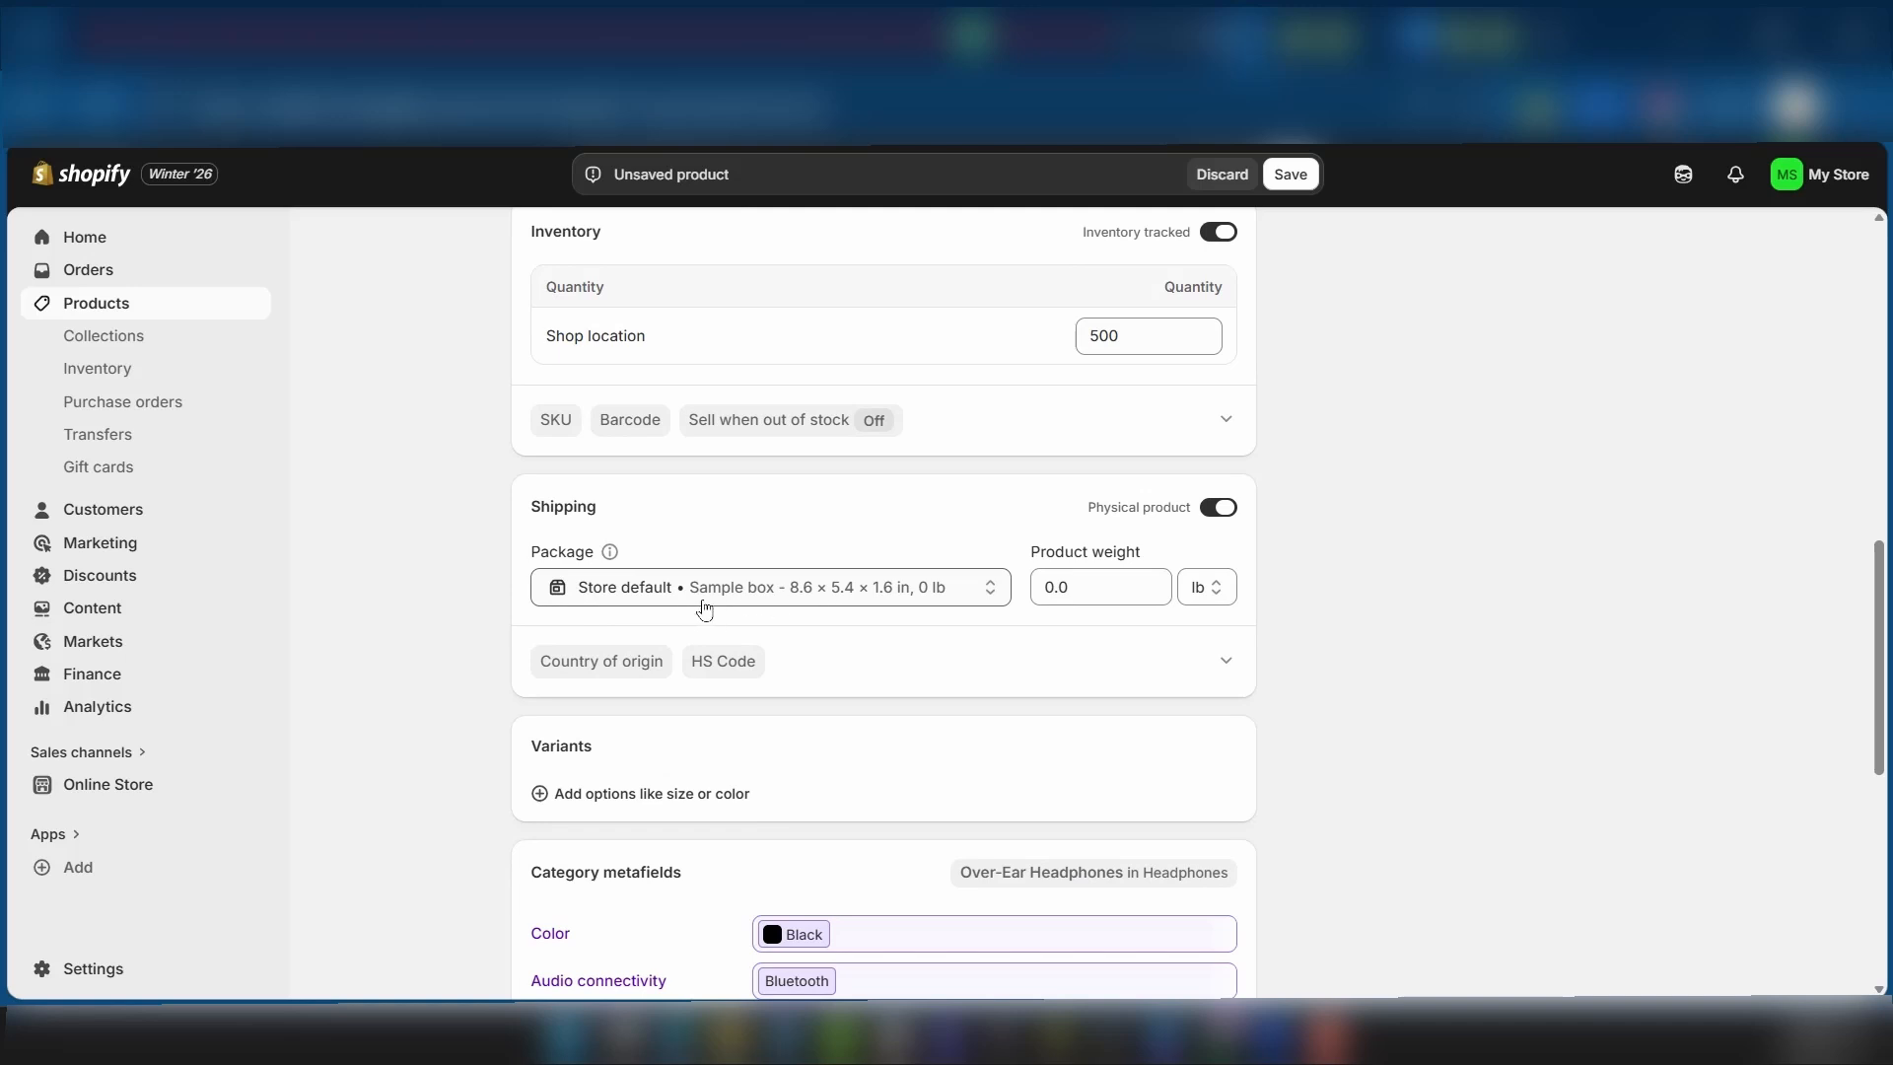
pyautogui.click(1209, 588)
pyautogui.click(998, 511)
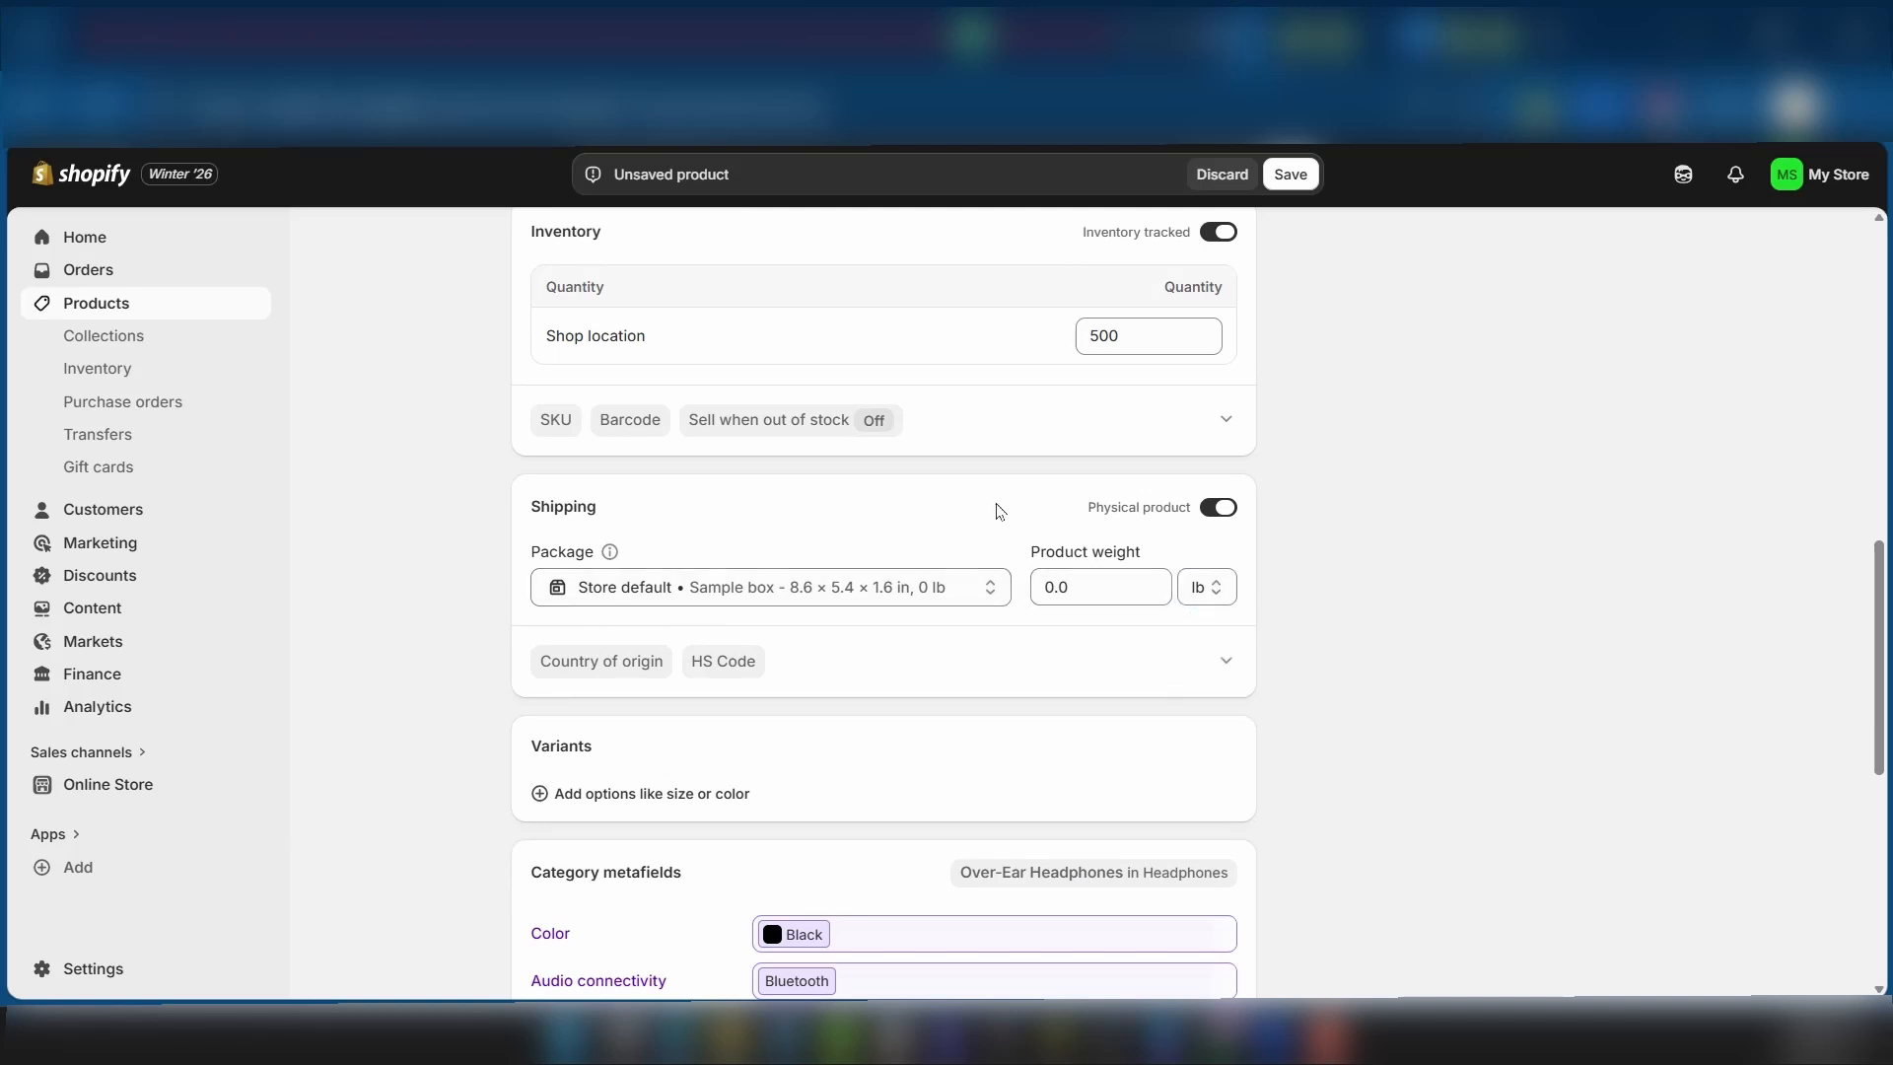
# Step: Add a Color variant option to the product with the values Black, Blue, Brown and Gray
pyautogui.scroll(-3, 685, 597)
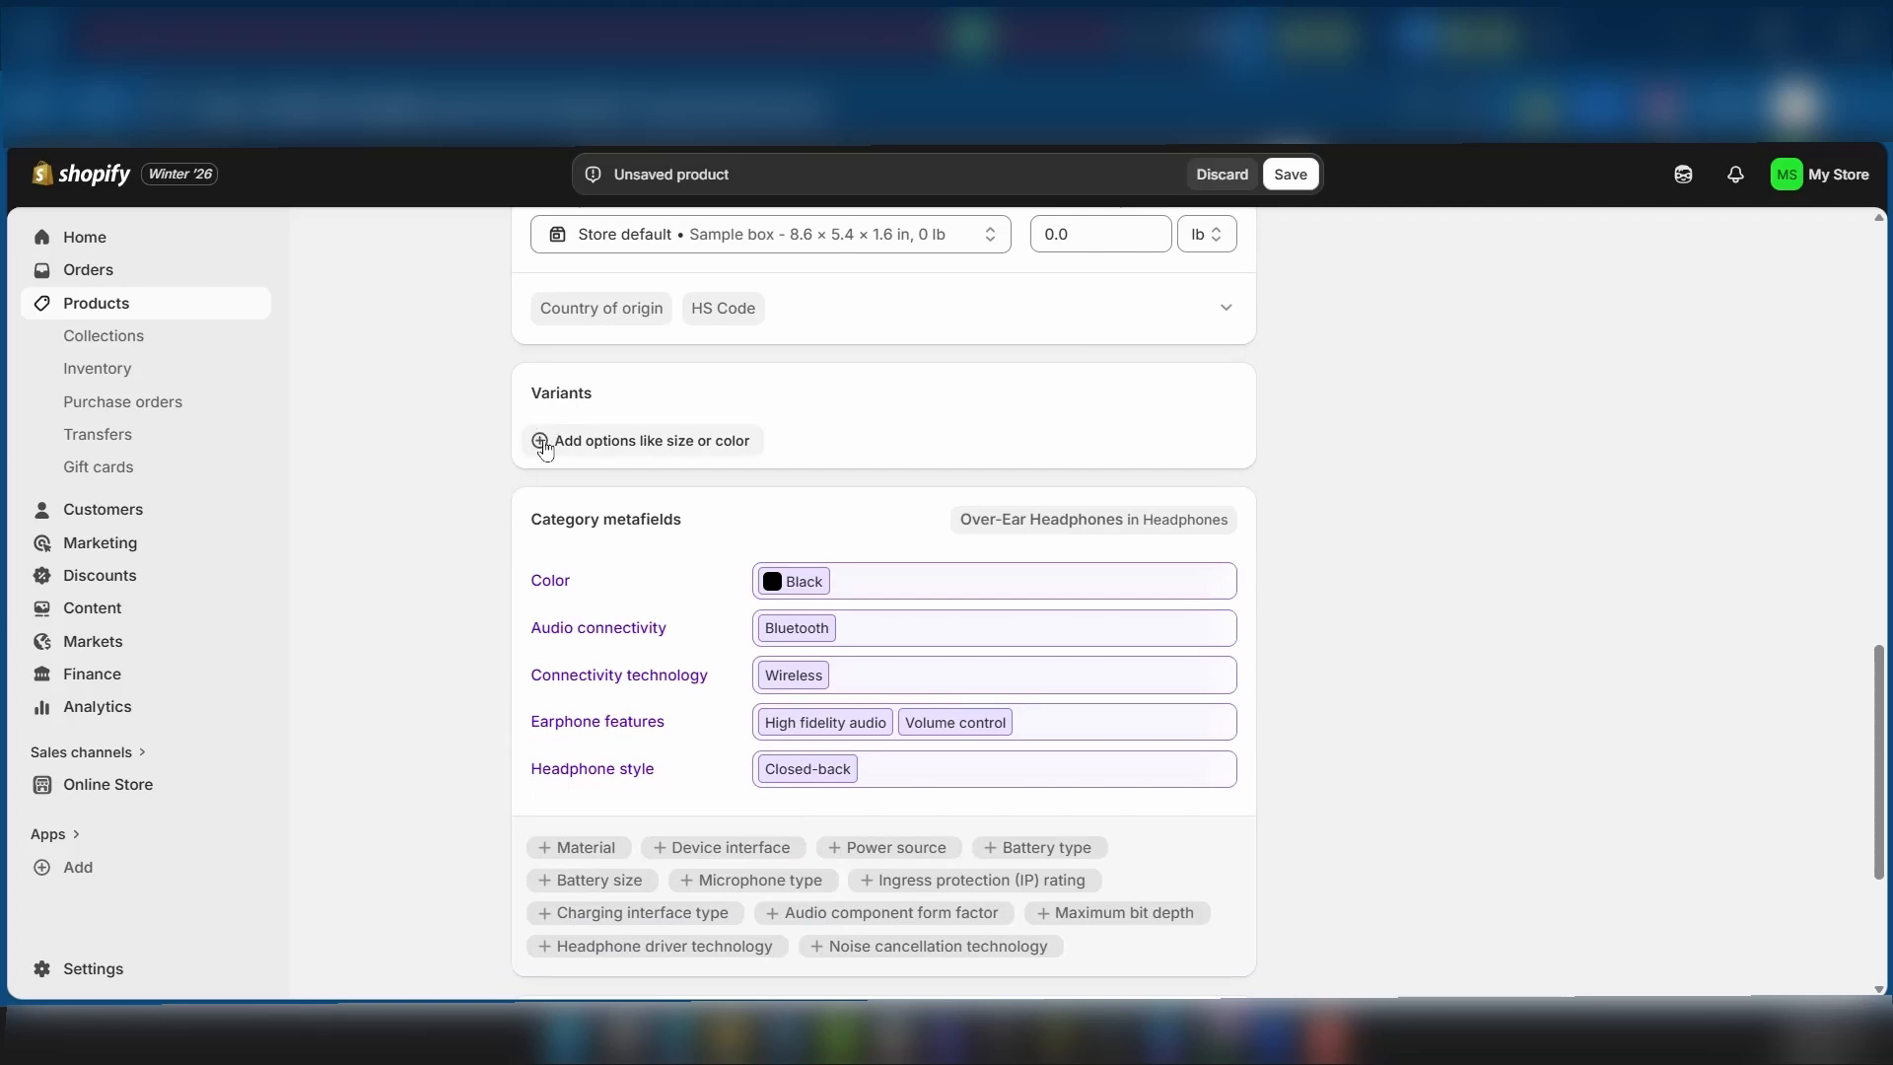
pyautogui.click(550, 448)
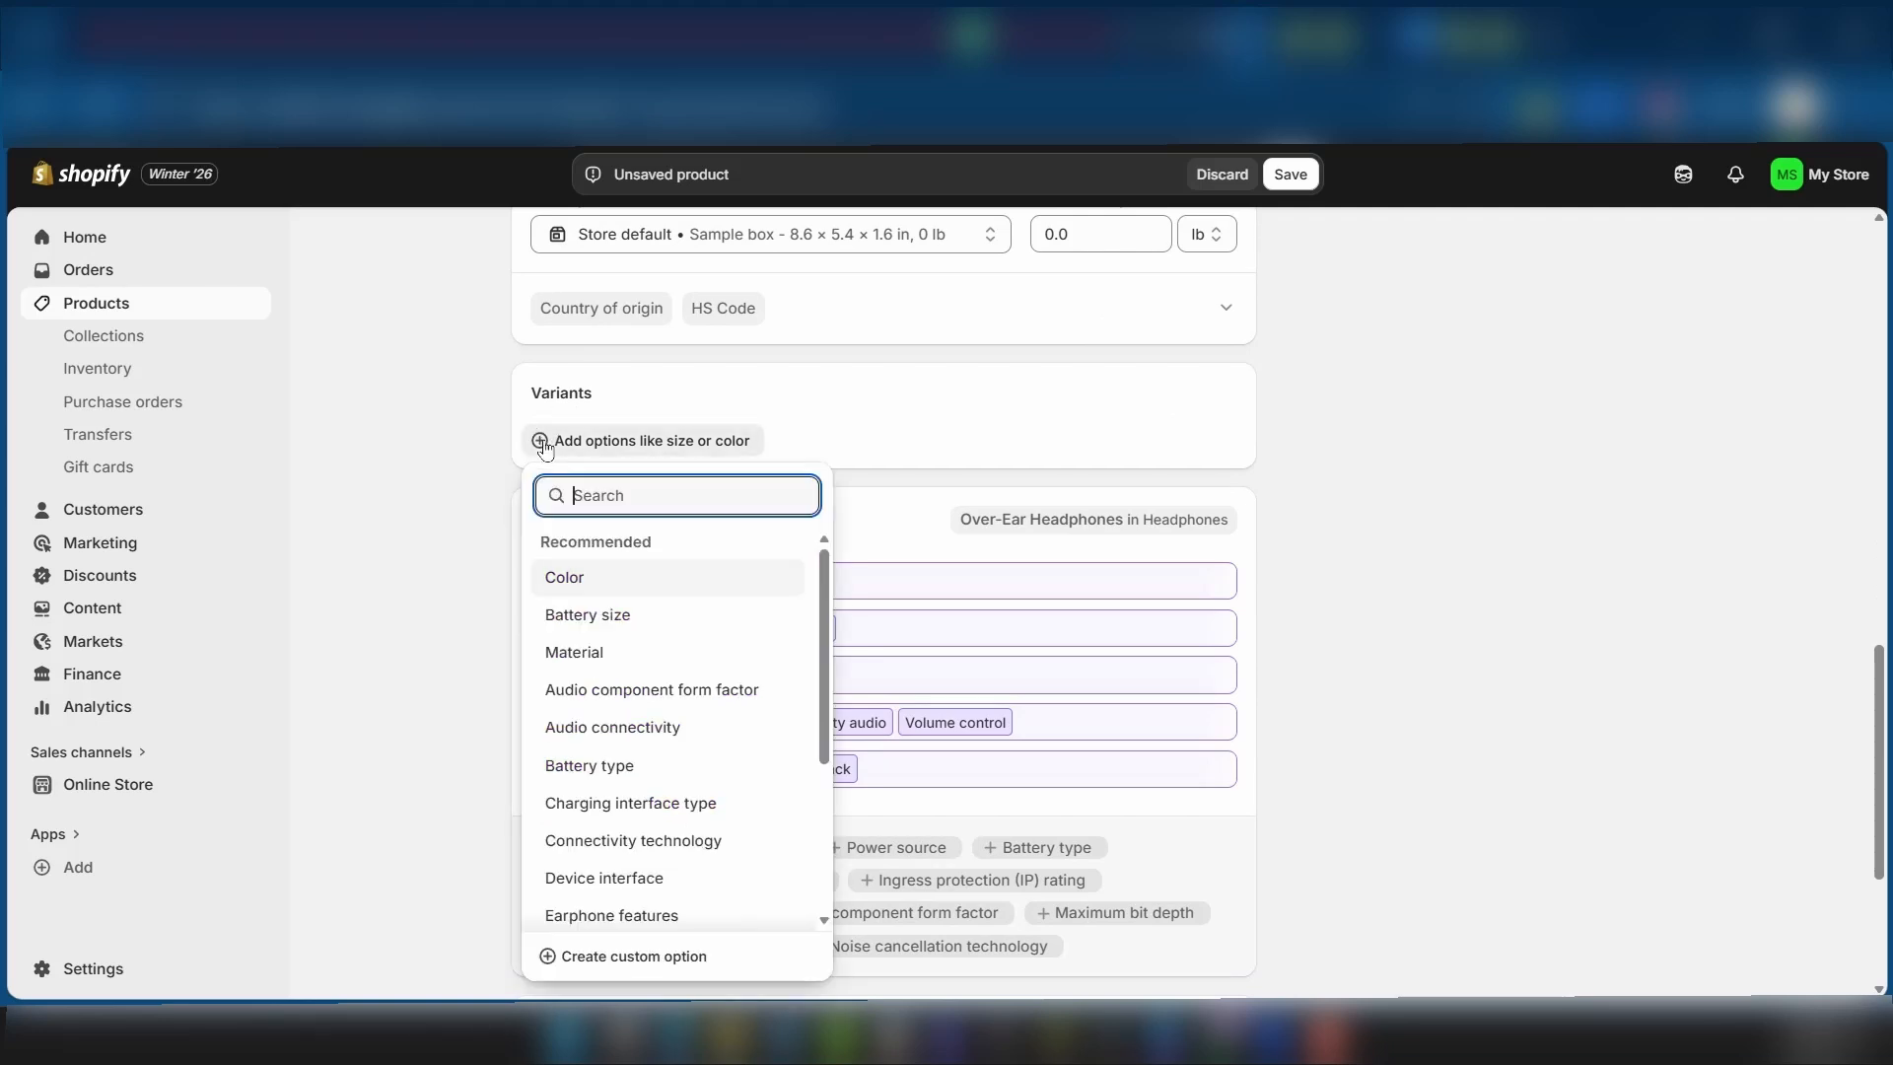
pyautogui.click(619, 587)
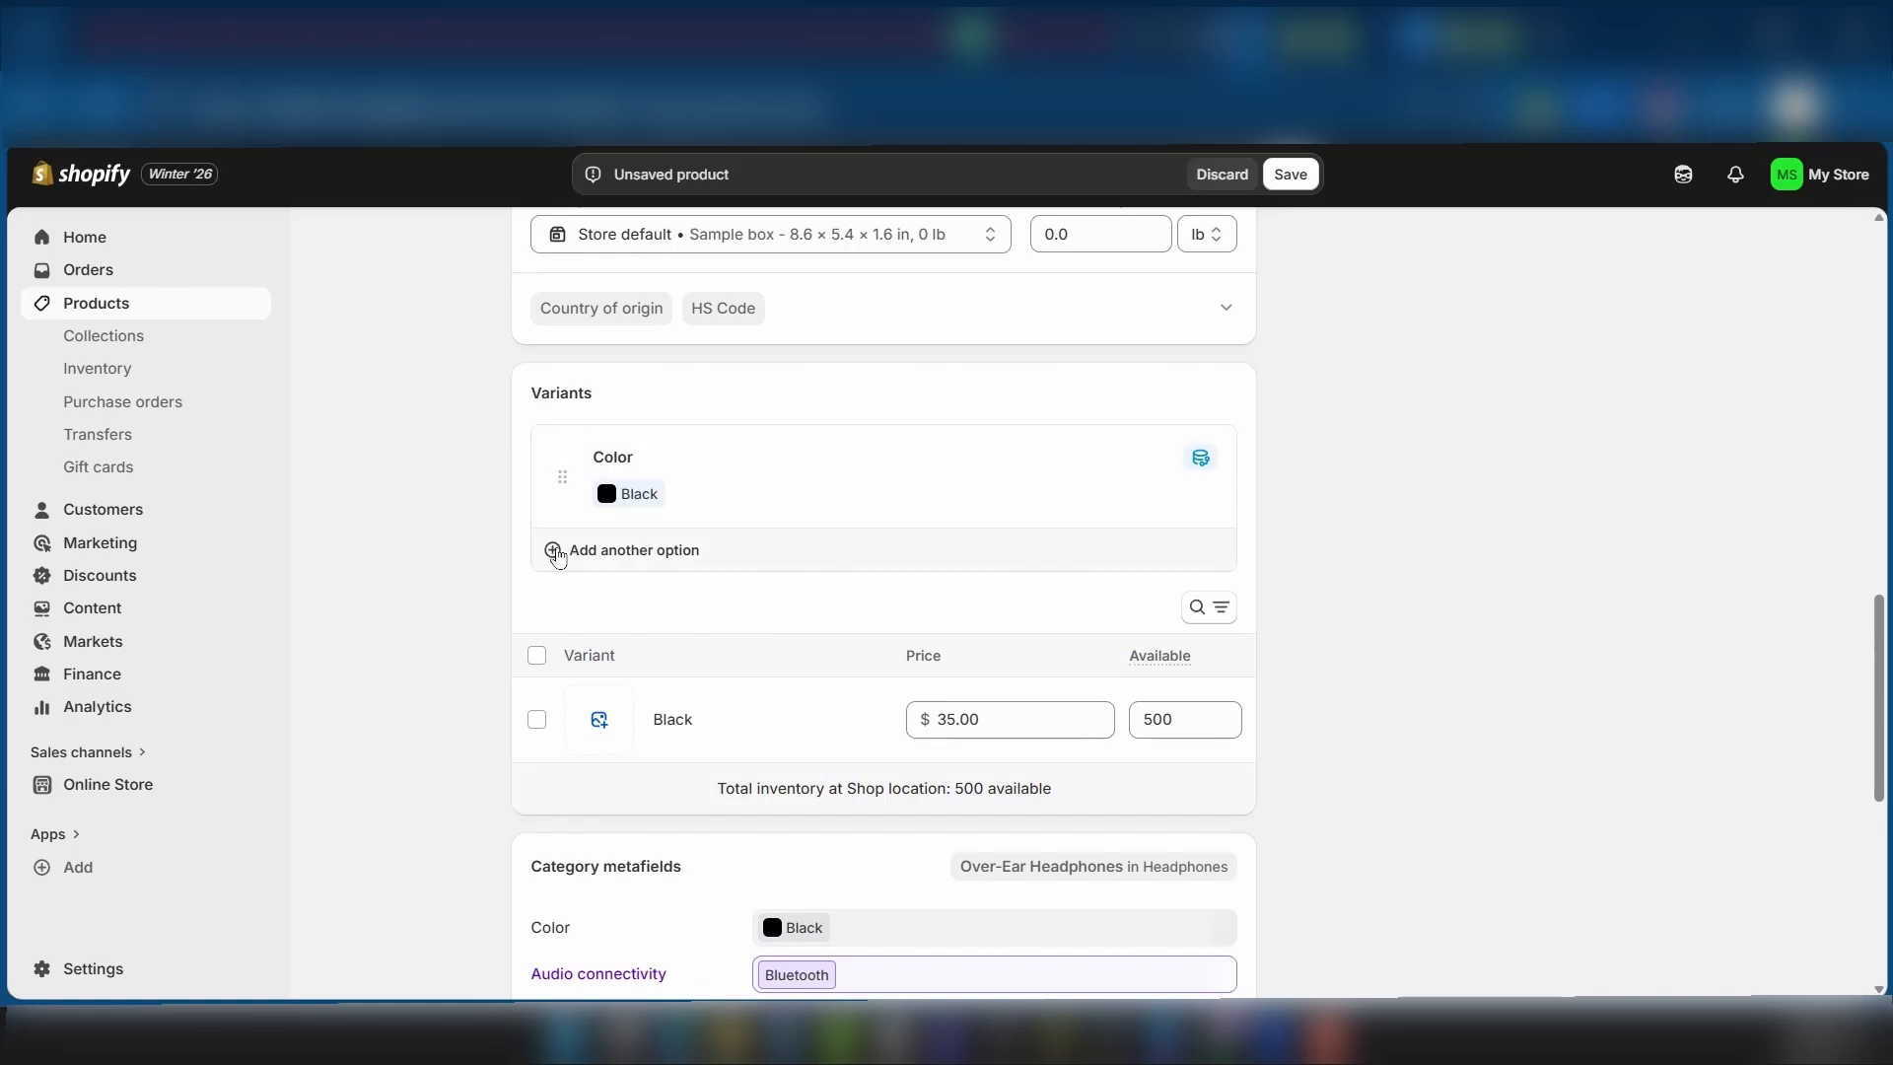
pyautogui.click(732, 579)
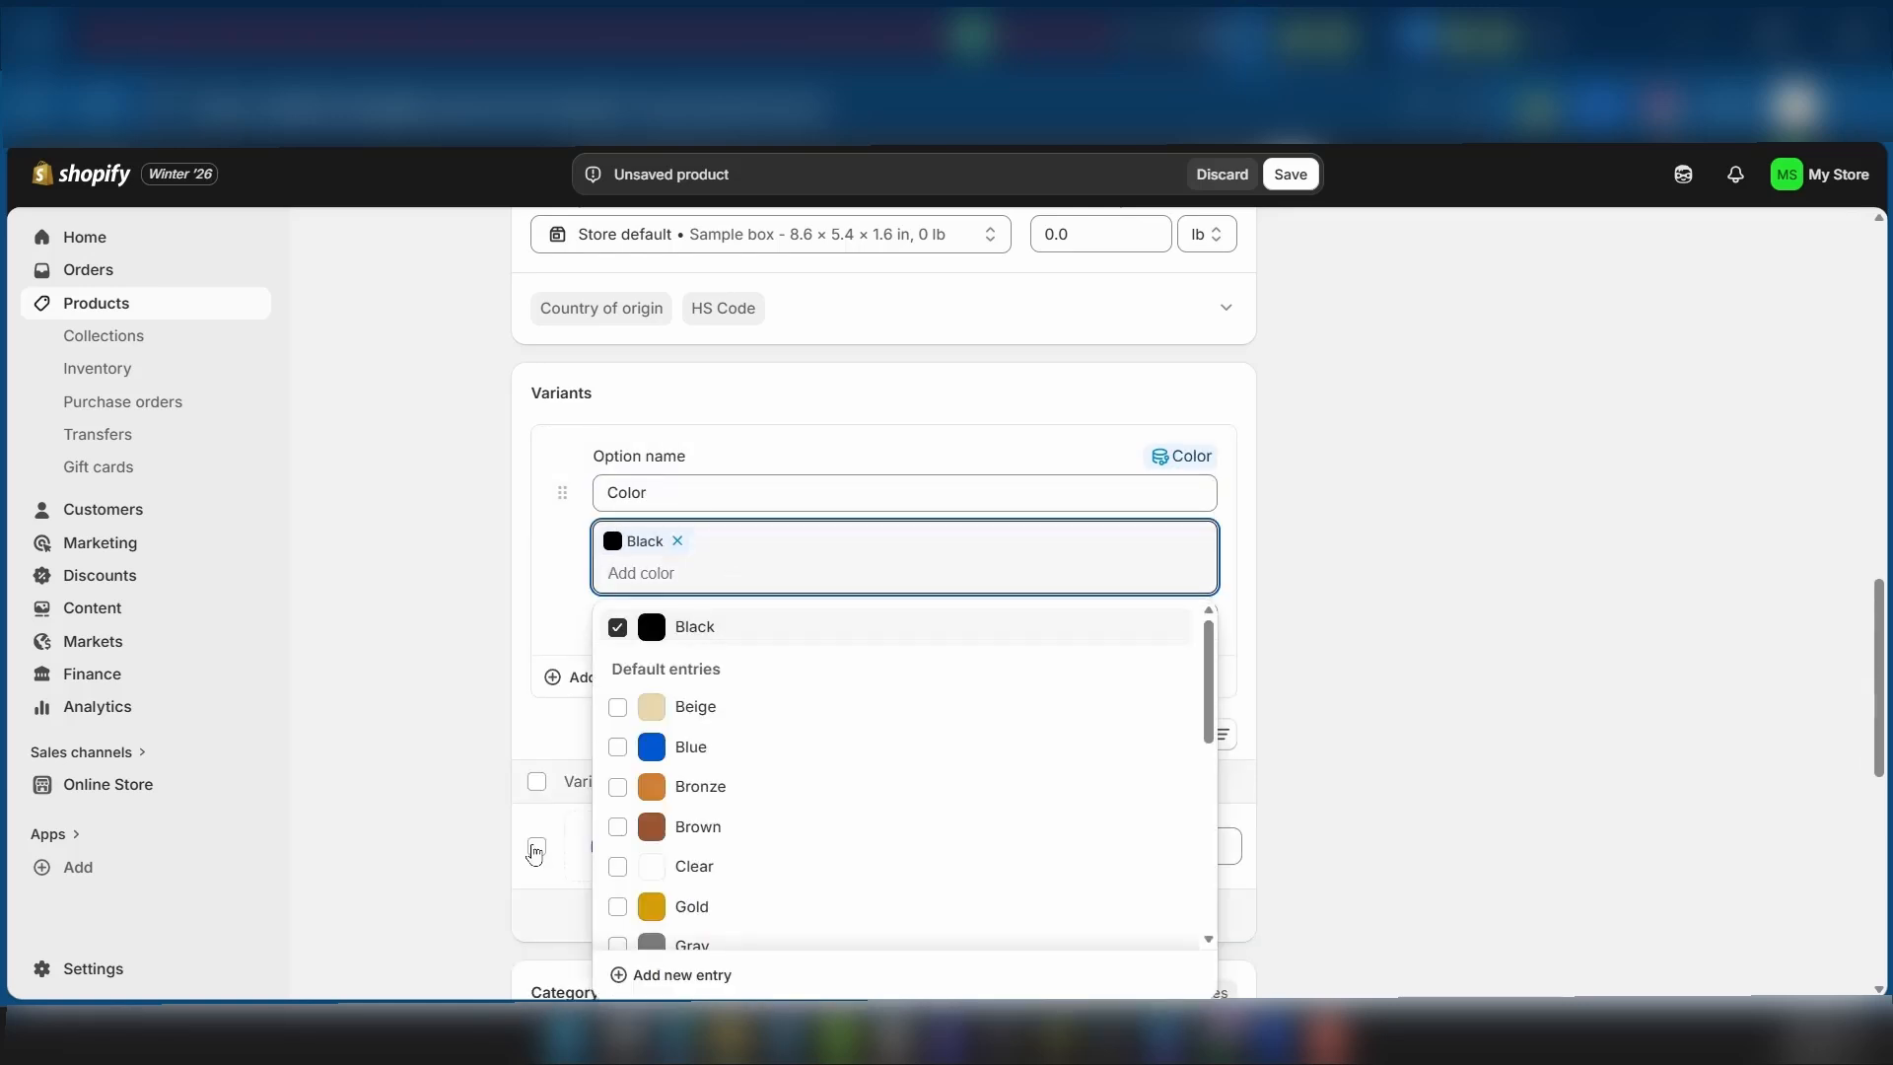
pyautogui.click(619, 751)
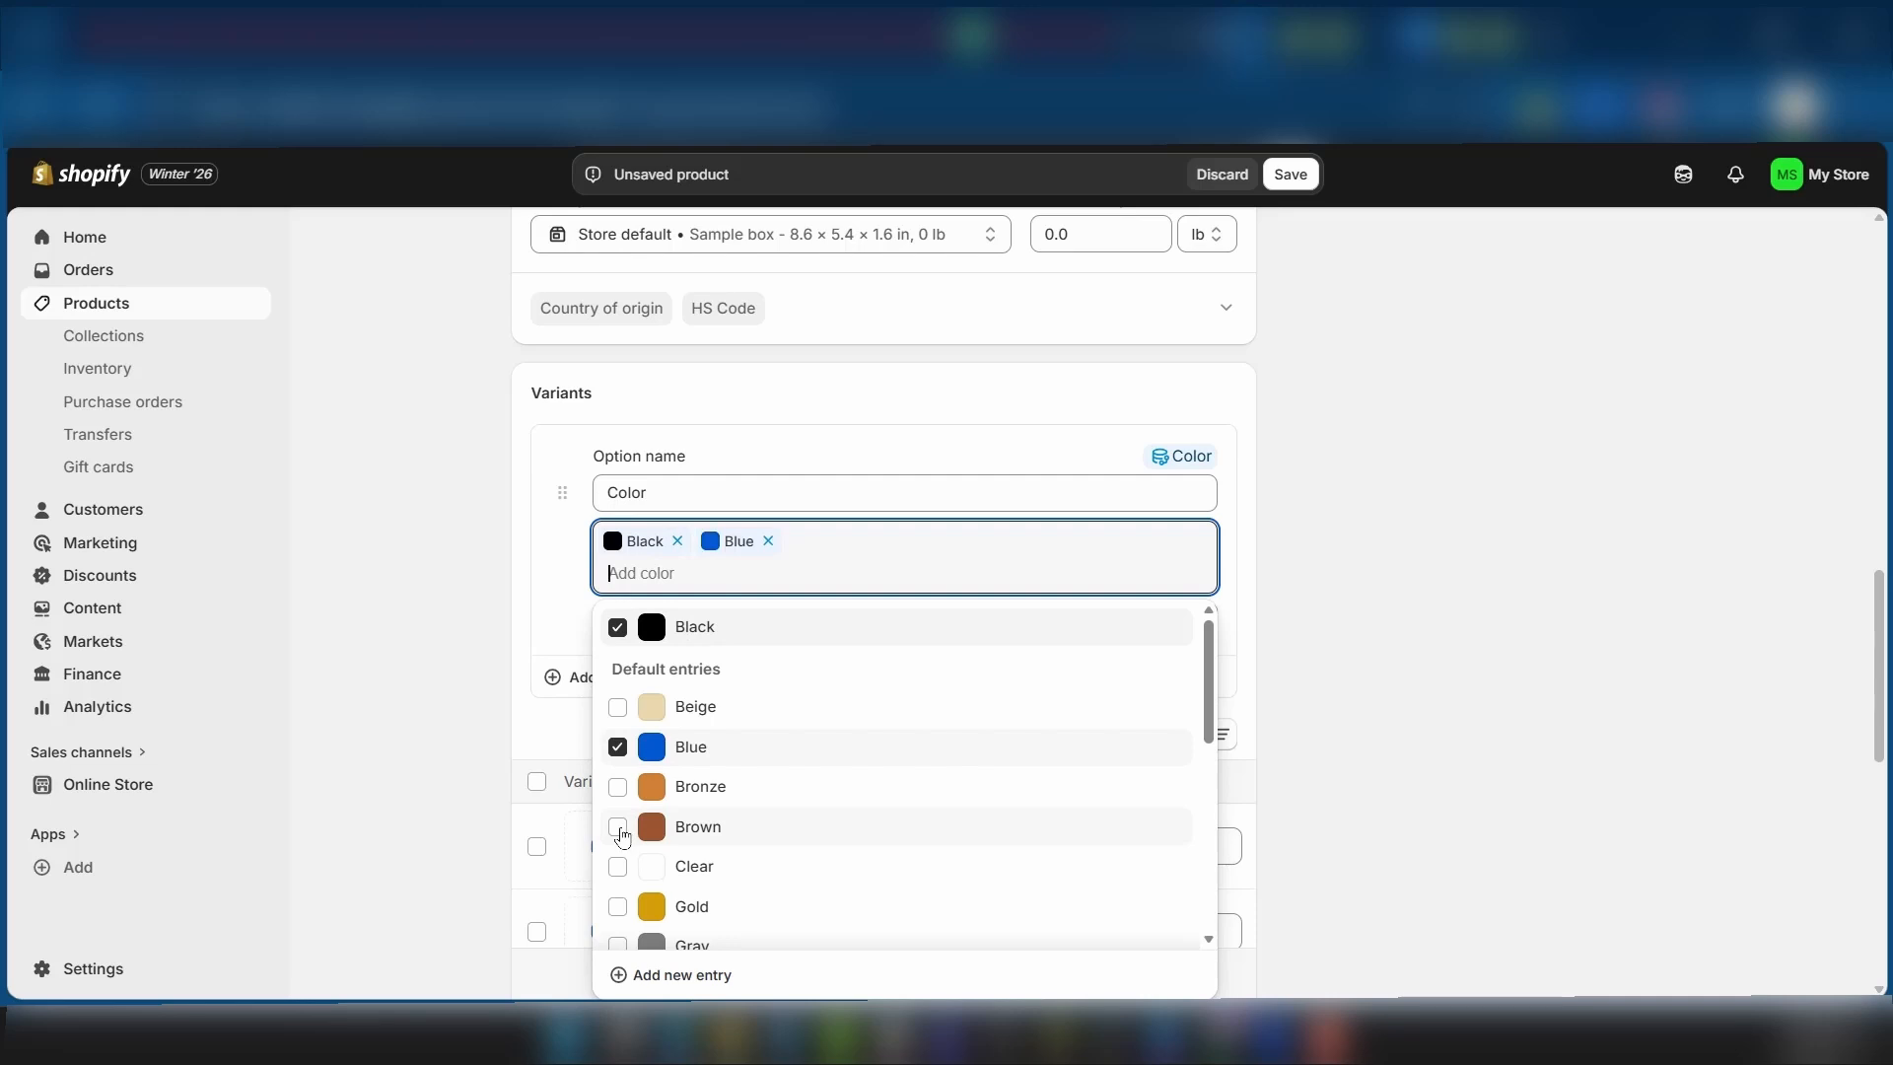
pyautogui.click(619, 826)
pyautogui.click(619, 943)
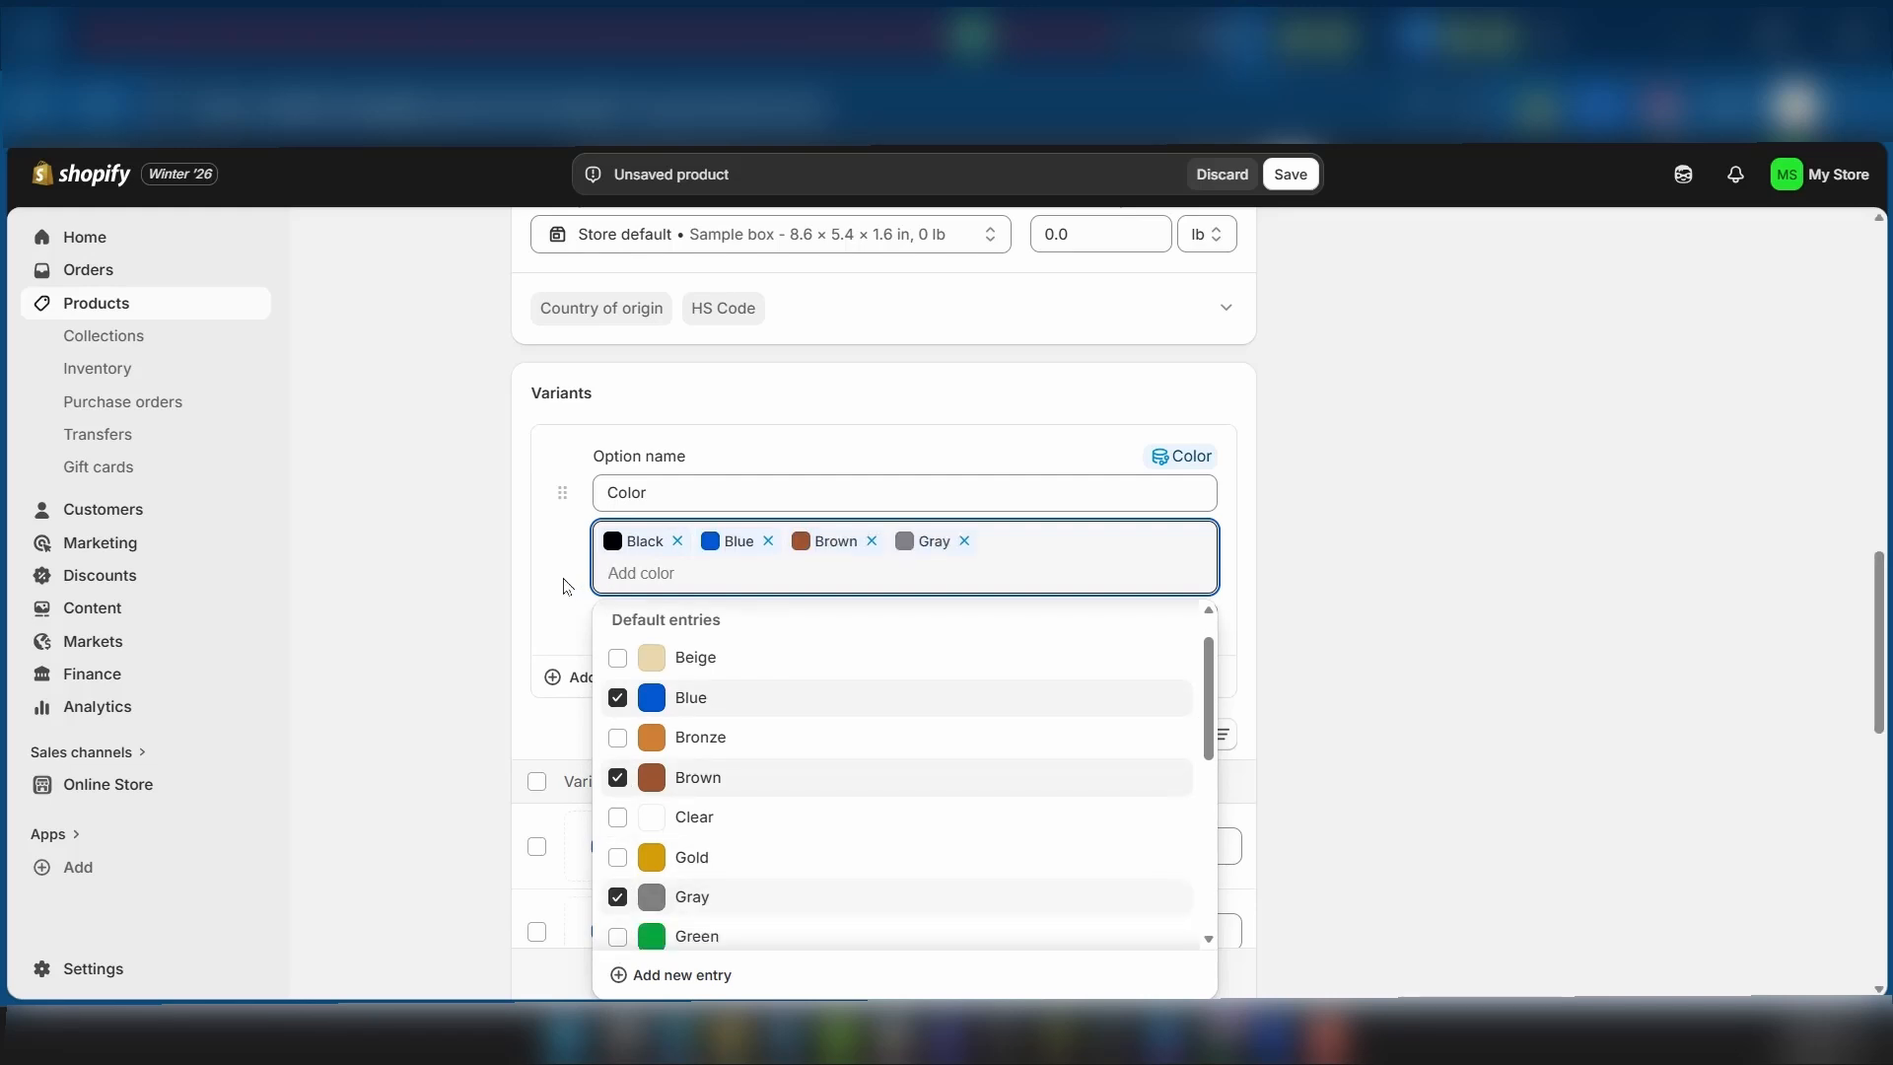
pyautogui.click(566, 588)
pyautogui.click(1192, 627)
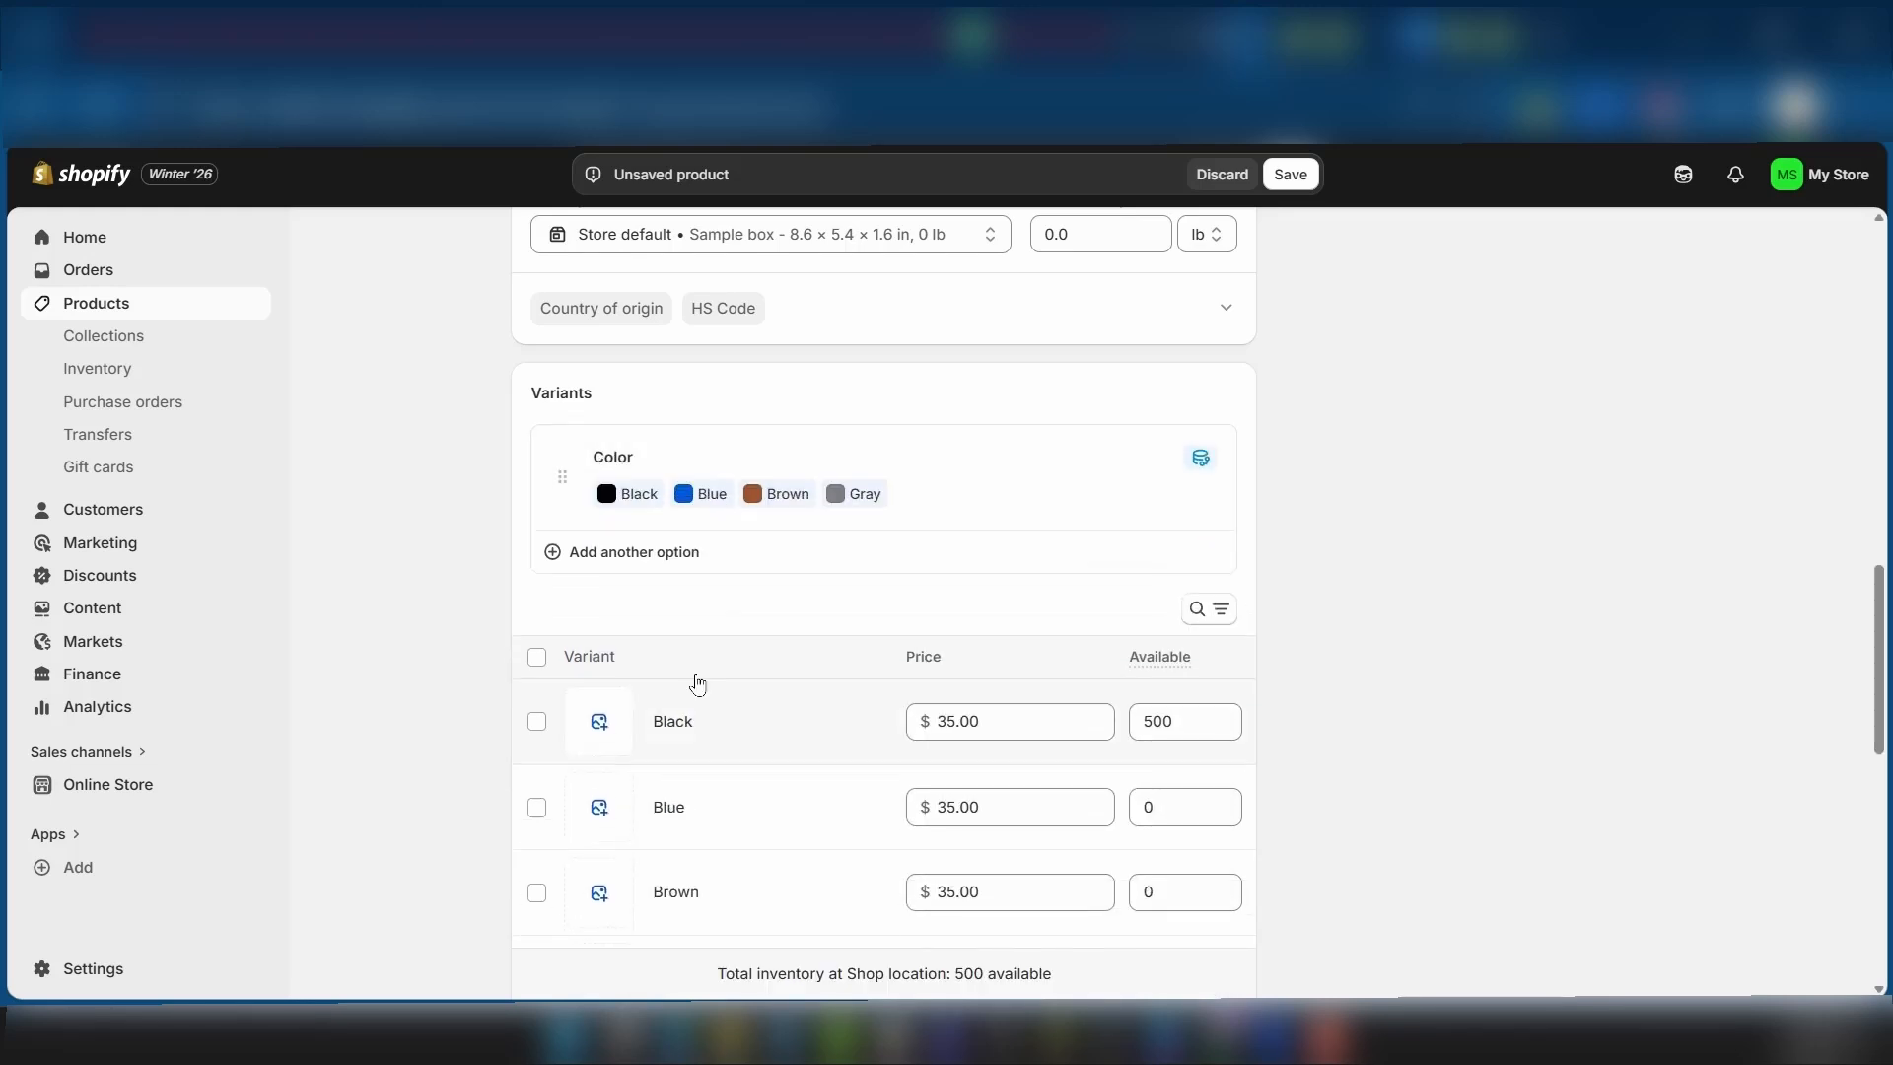
# Step: Set the available quantity of the Blue, Brown and Gray variants to 500 each
pyautogui.scroll(-4, 697, 684)
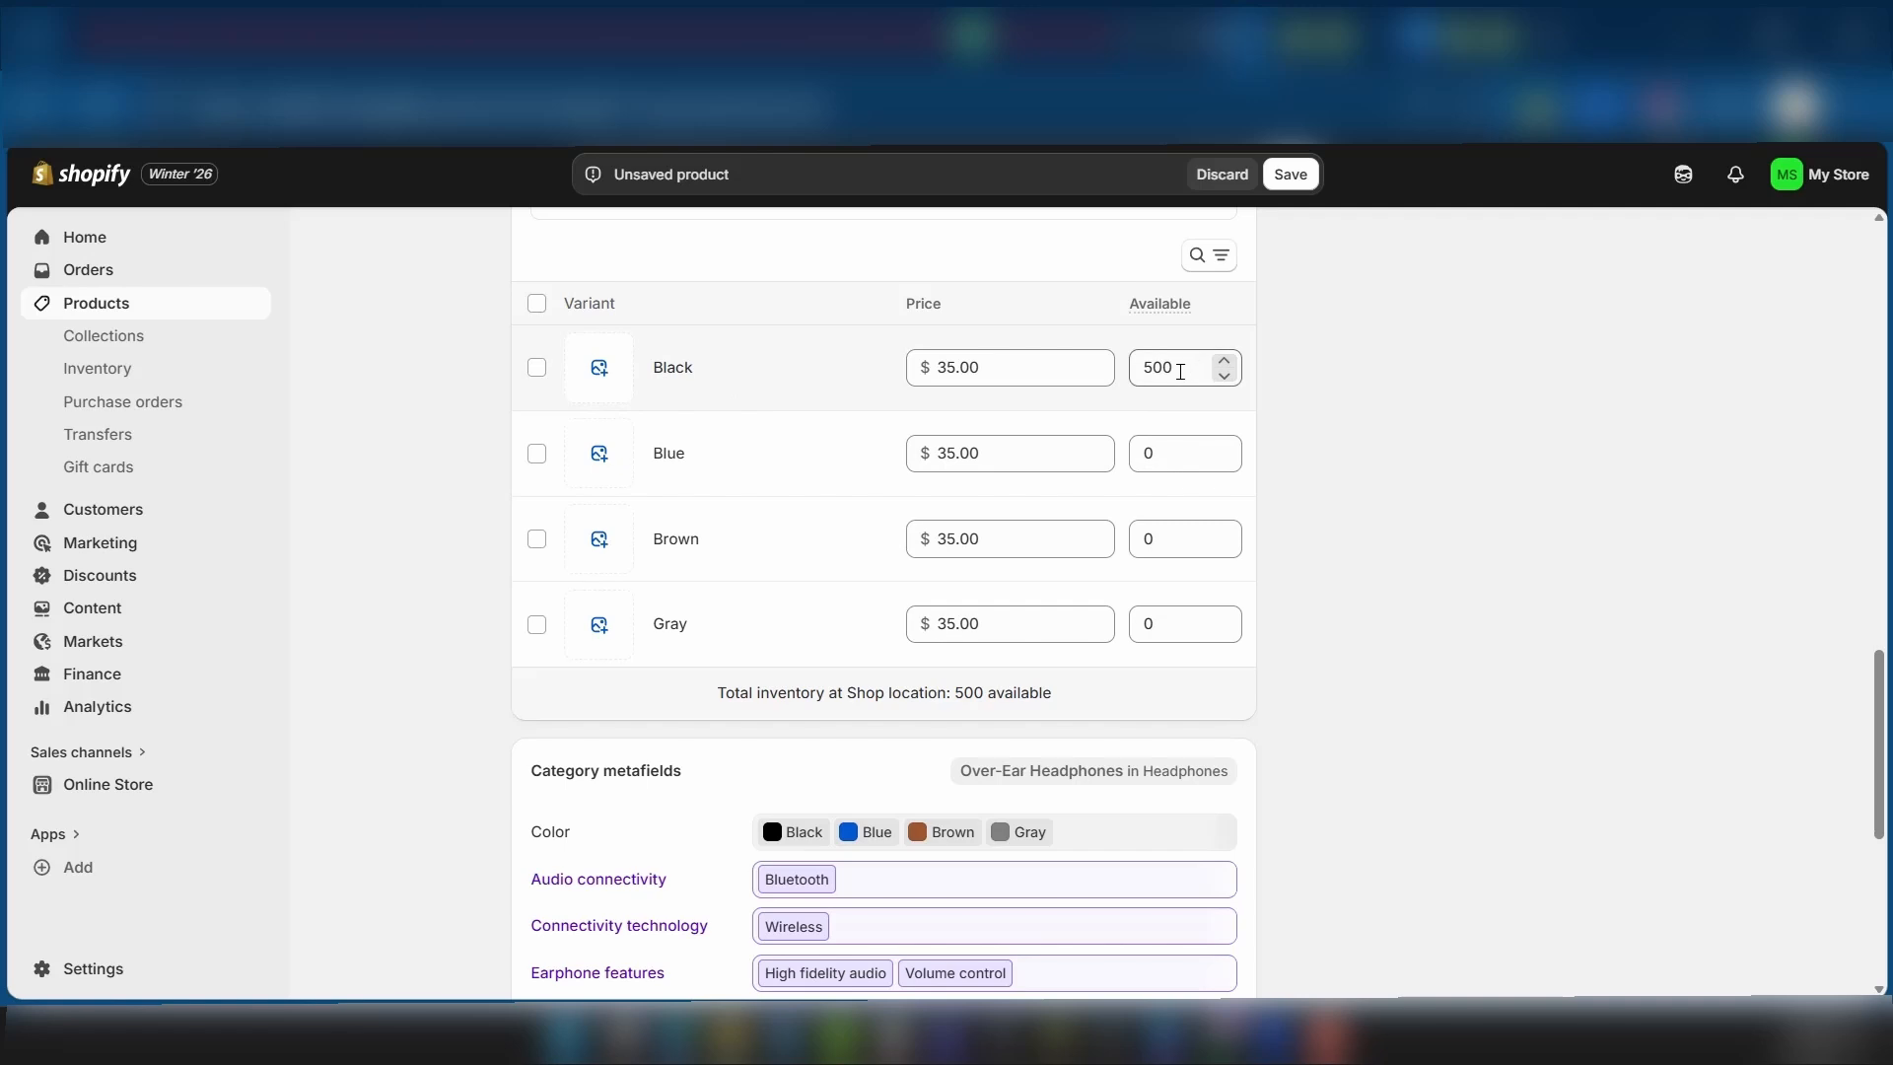
pyautogui.moveTo(1201, 364); pyautogui.dragTo(1124, 367)
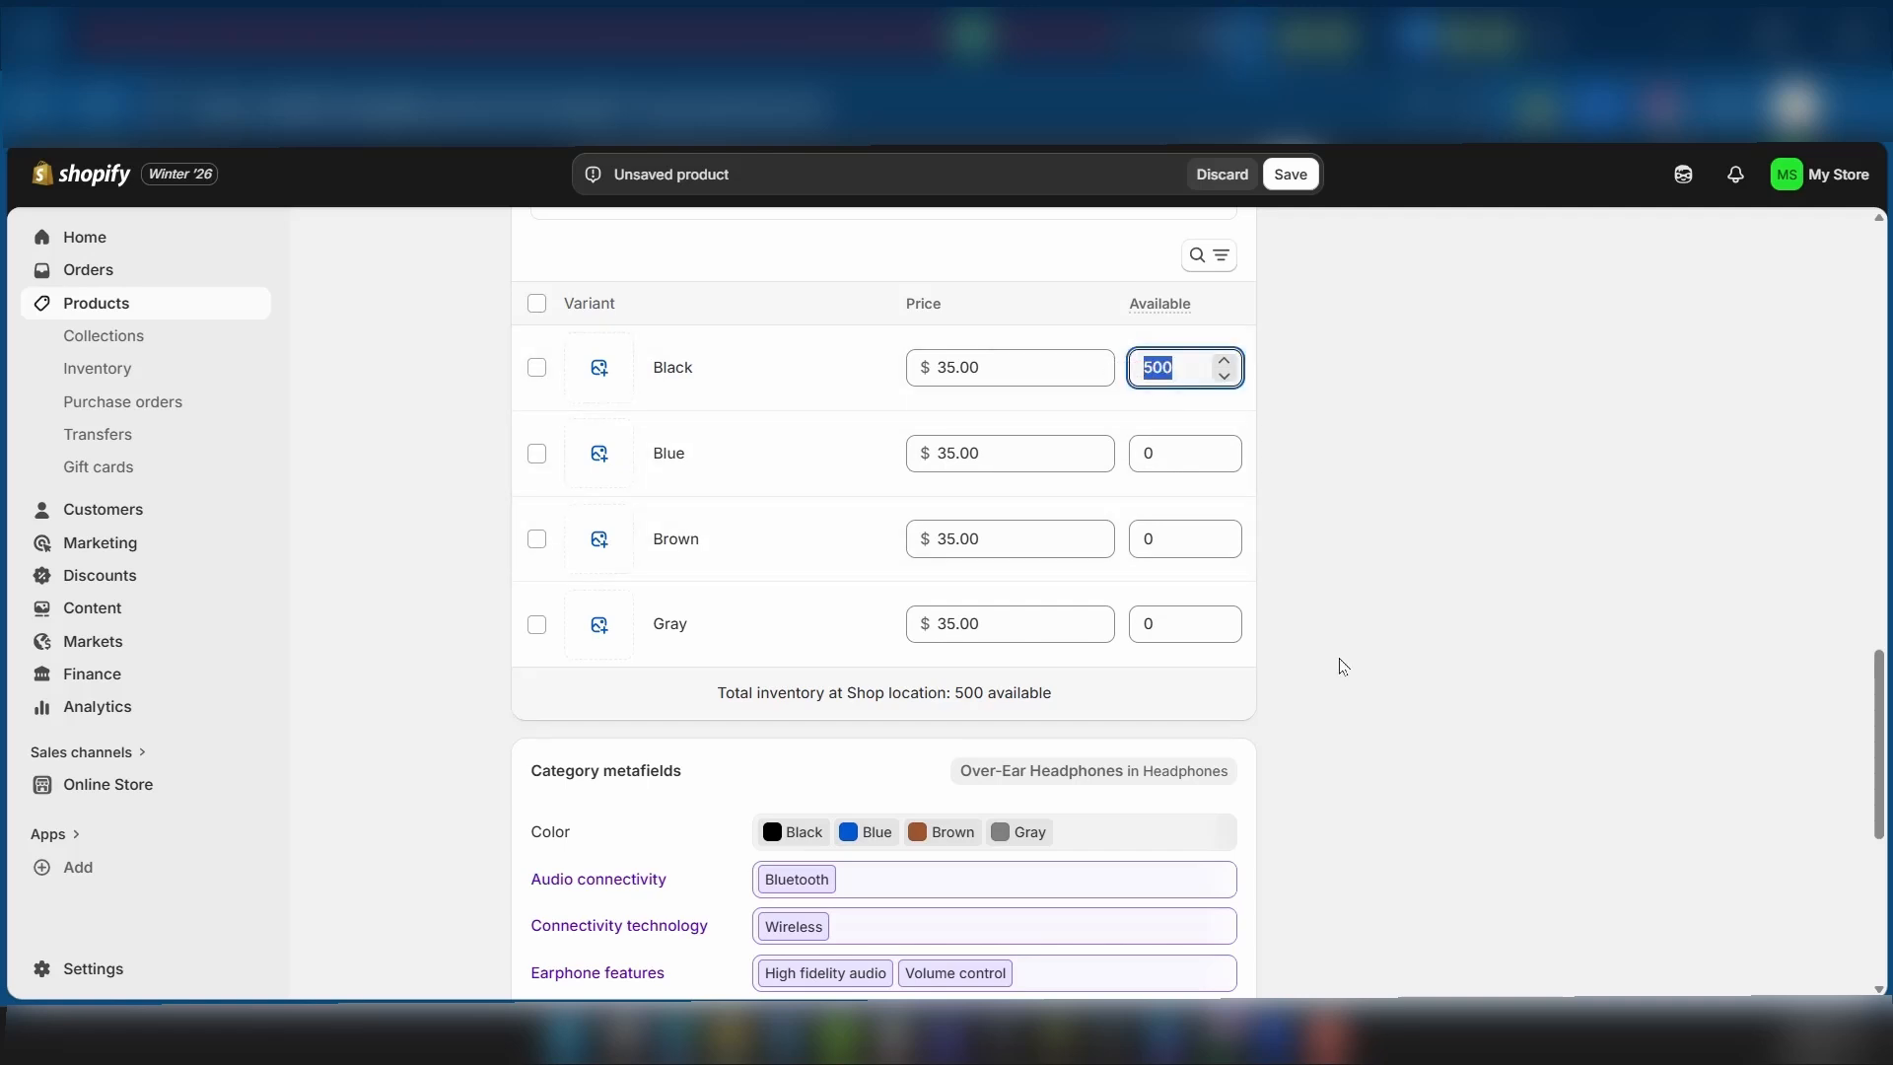
pyautogui.click(1180, 452)
pyautogui.write('500')
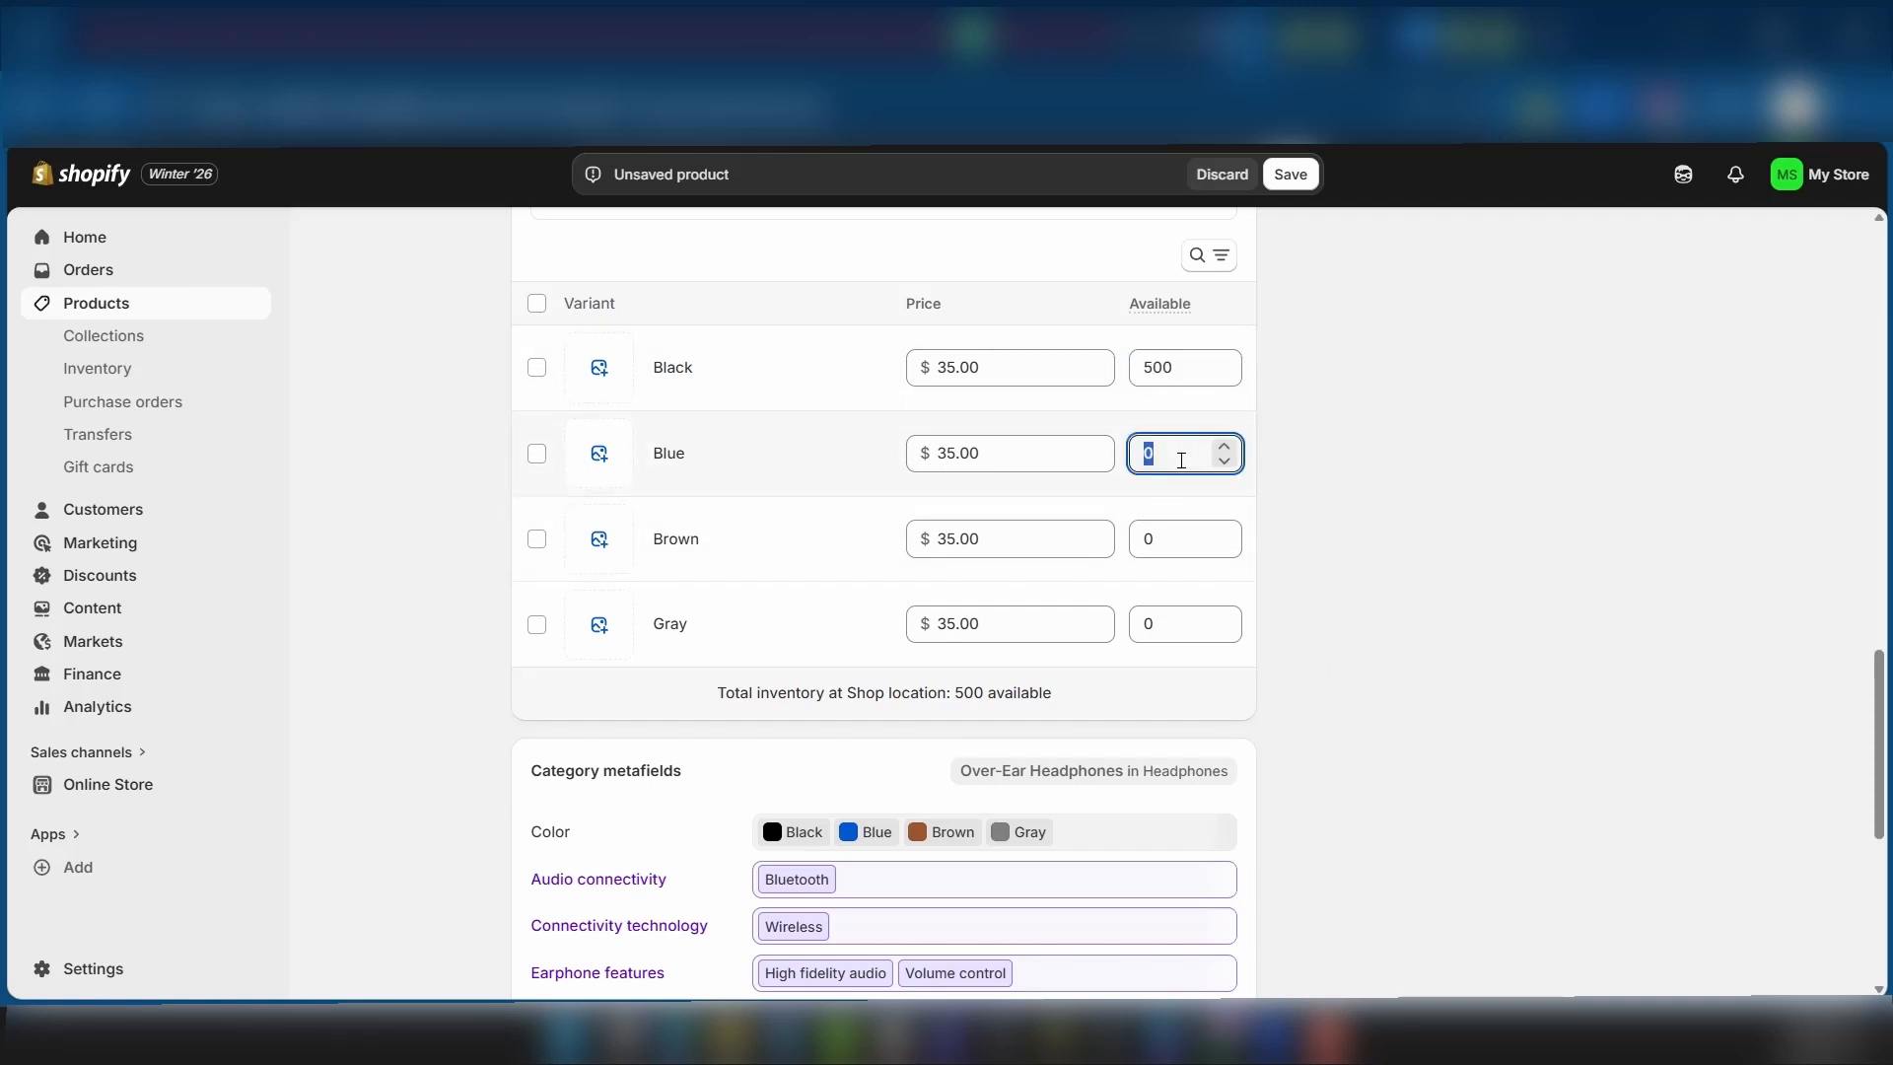
pyautogui.click(1167, 544)
pyautogui.write('500')
pyautogui.click(1192, 619)
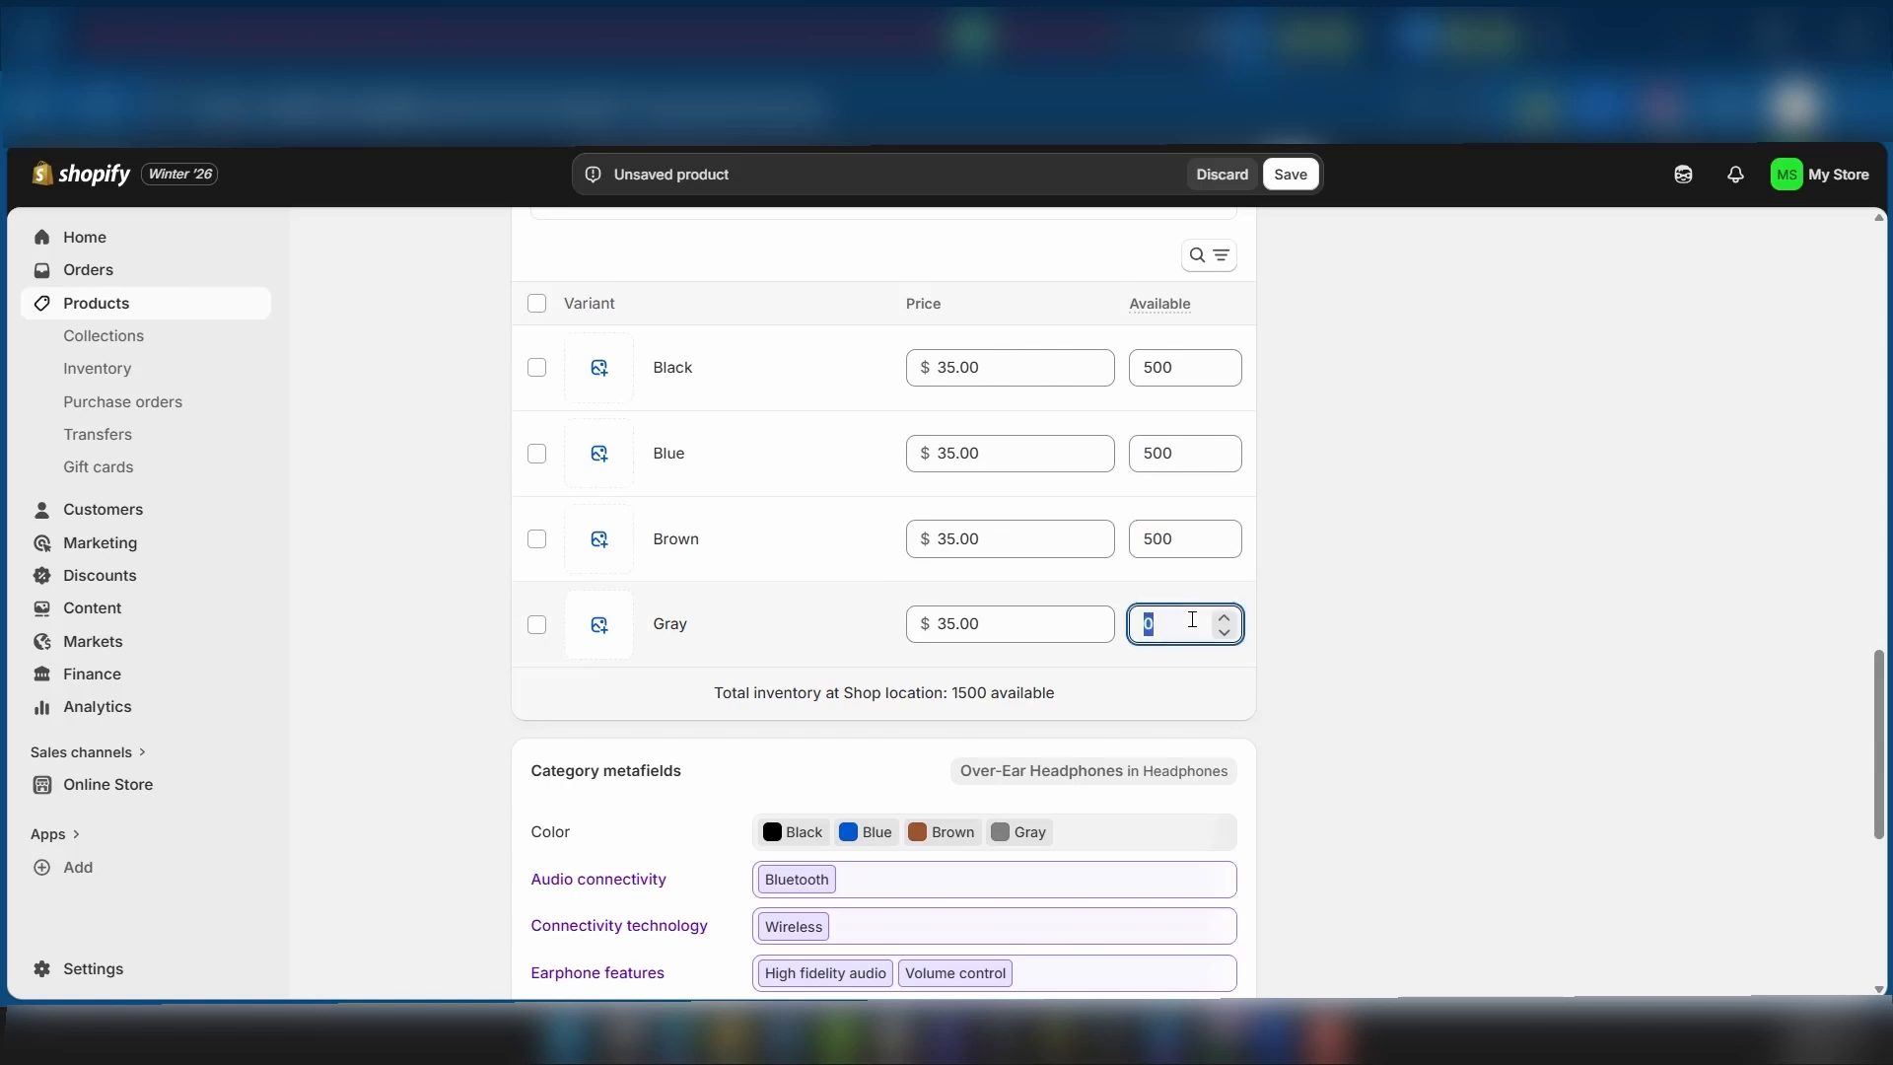
pyautogui.write('500')
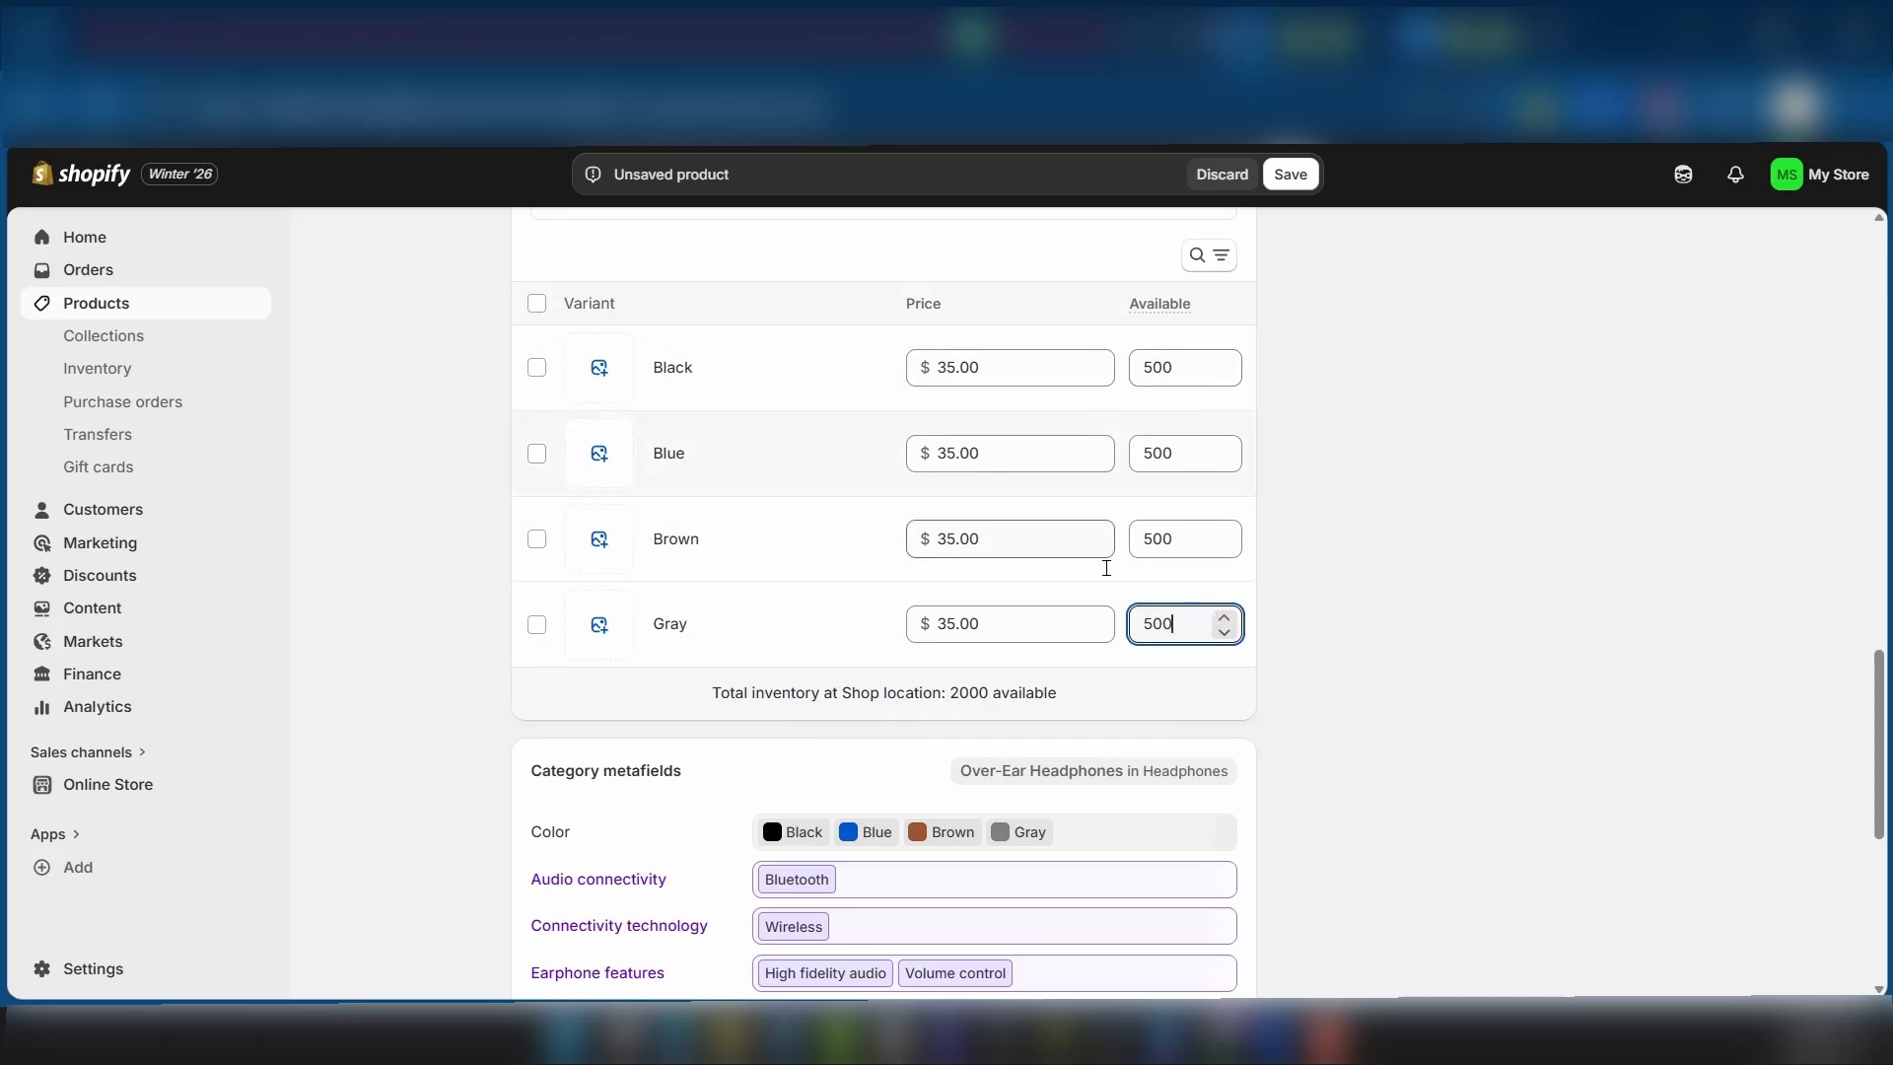
# Step: Add the Battery type category metafield and set it to Rechargeable
pyautogui.scroll(-3, 1170, 799)
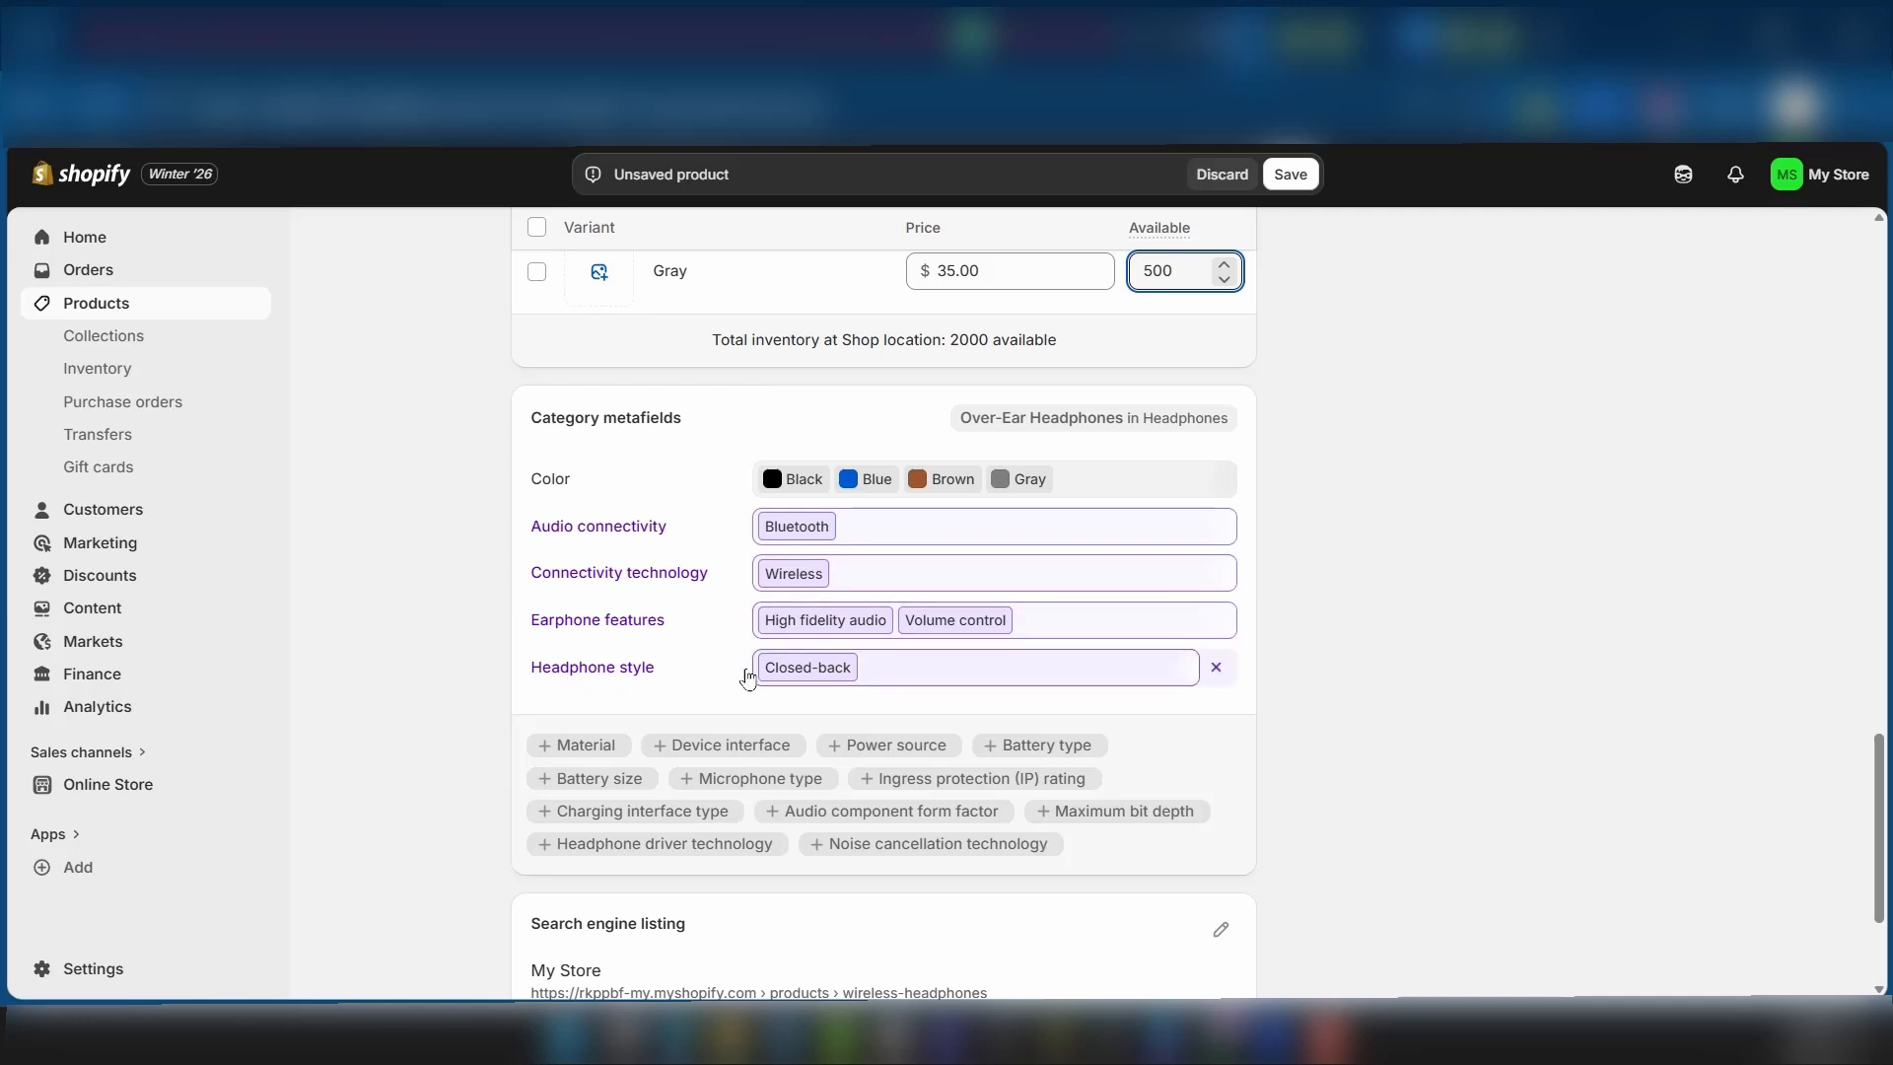
pyautogui.scroll(-2, 747, 677)
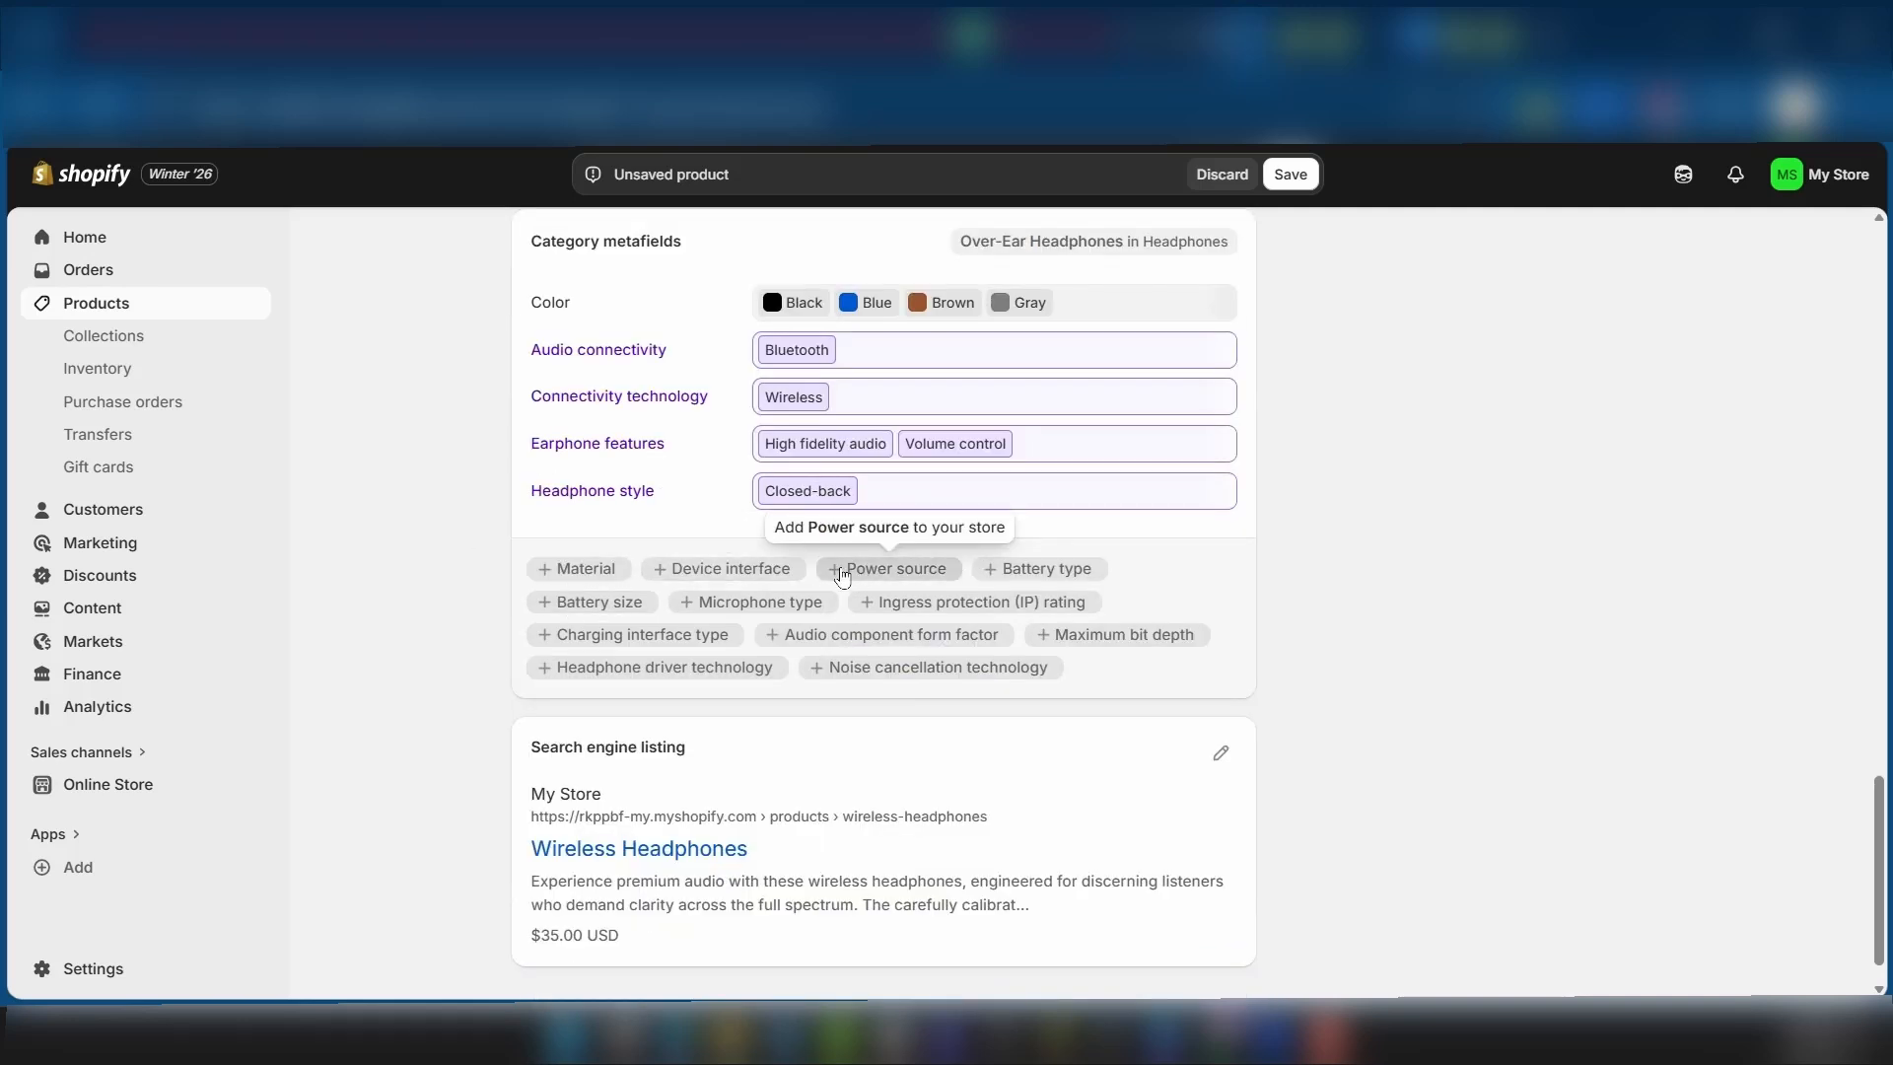
pyautogui.click(991, 585)
pyautogui.click(860, 542)
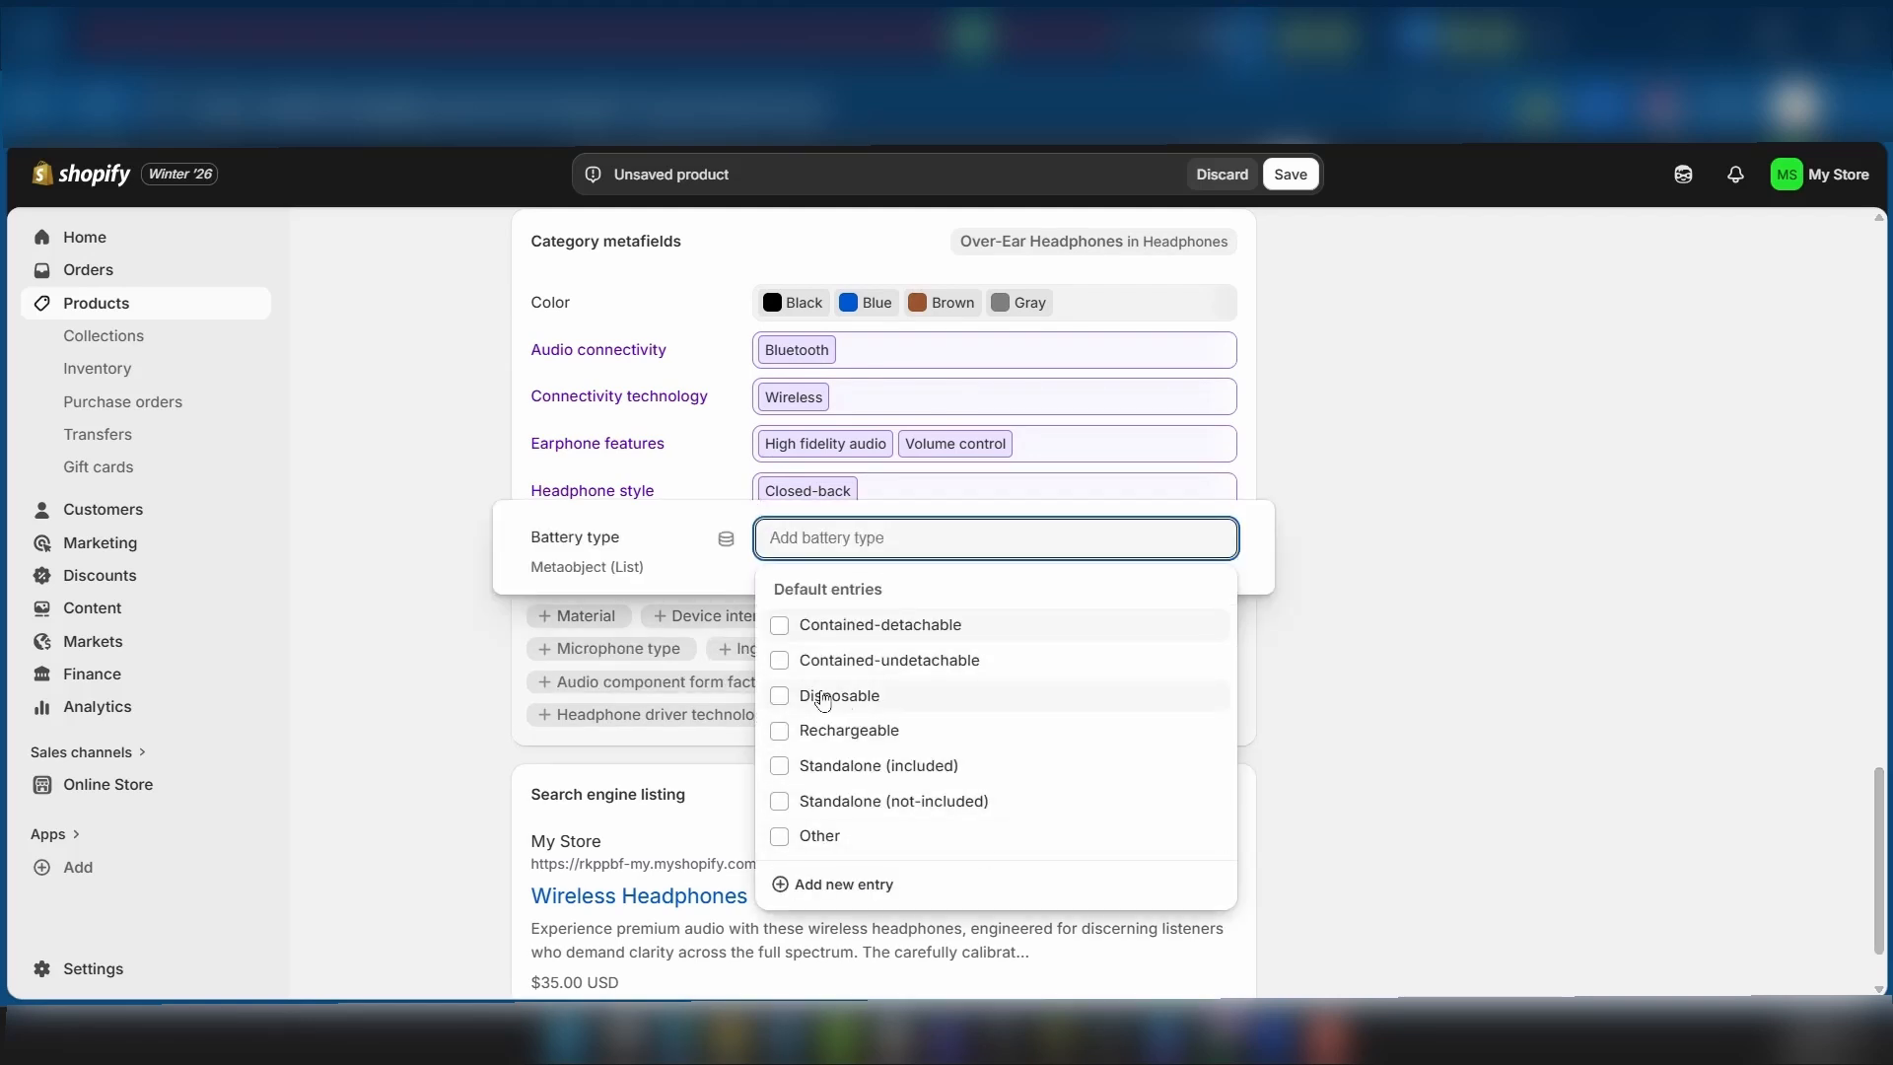
pyautogui.click(815, 739)
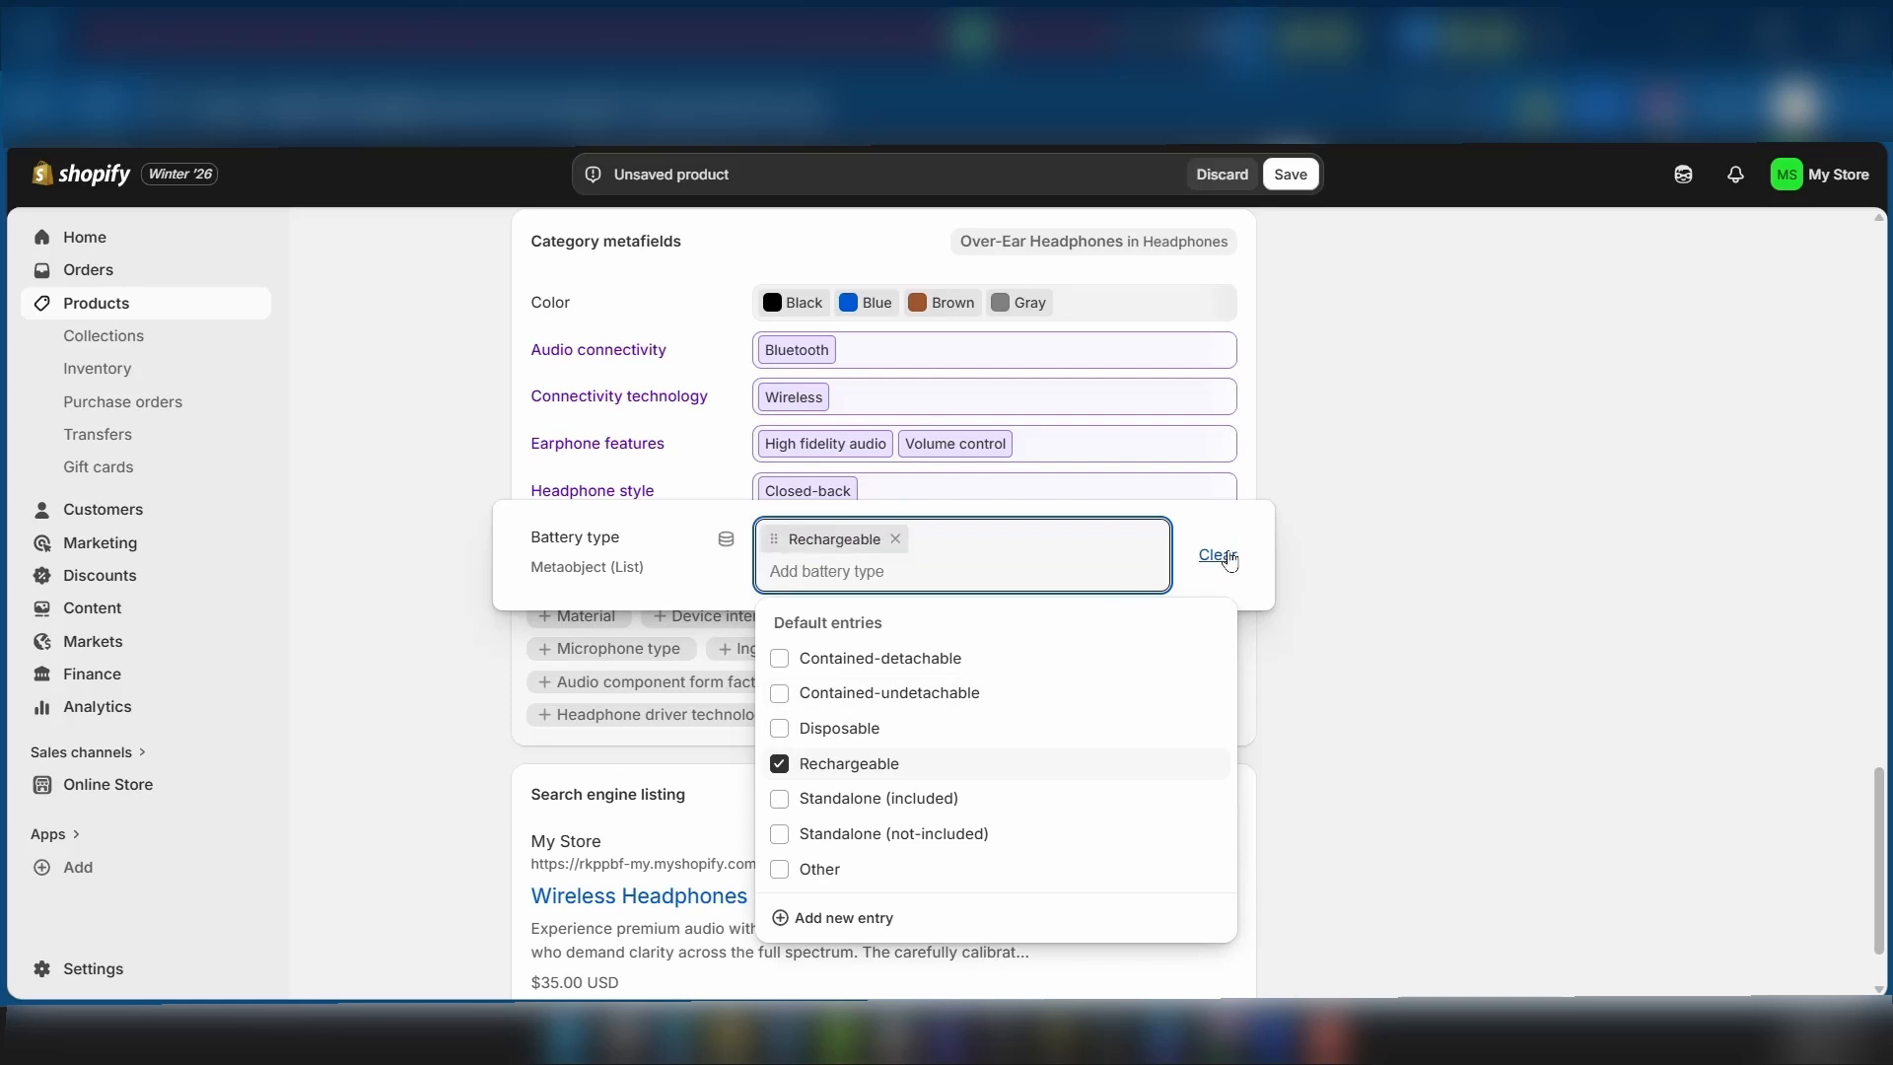
pyautogui.click(1311, 672)
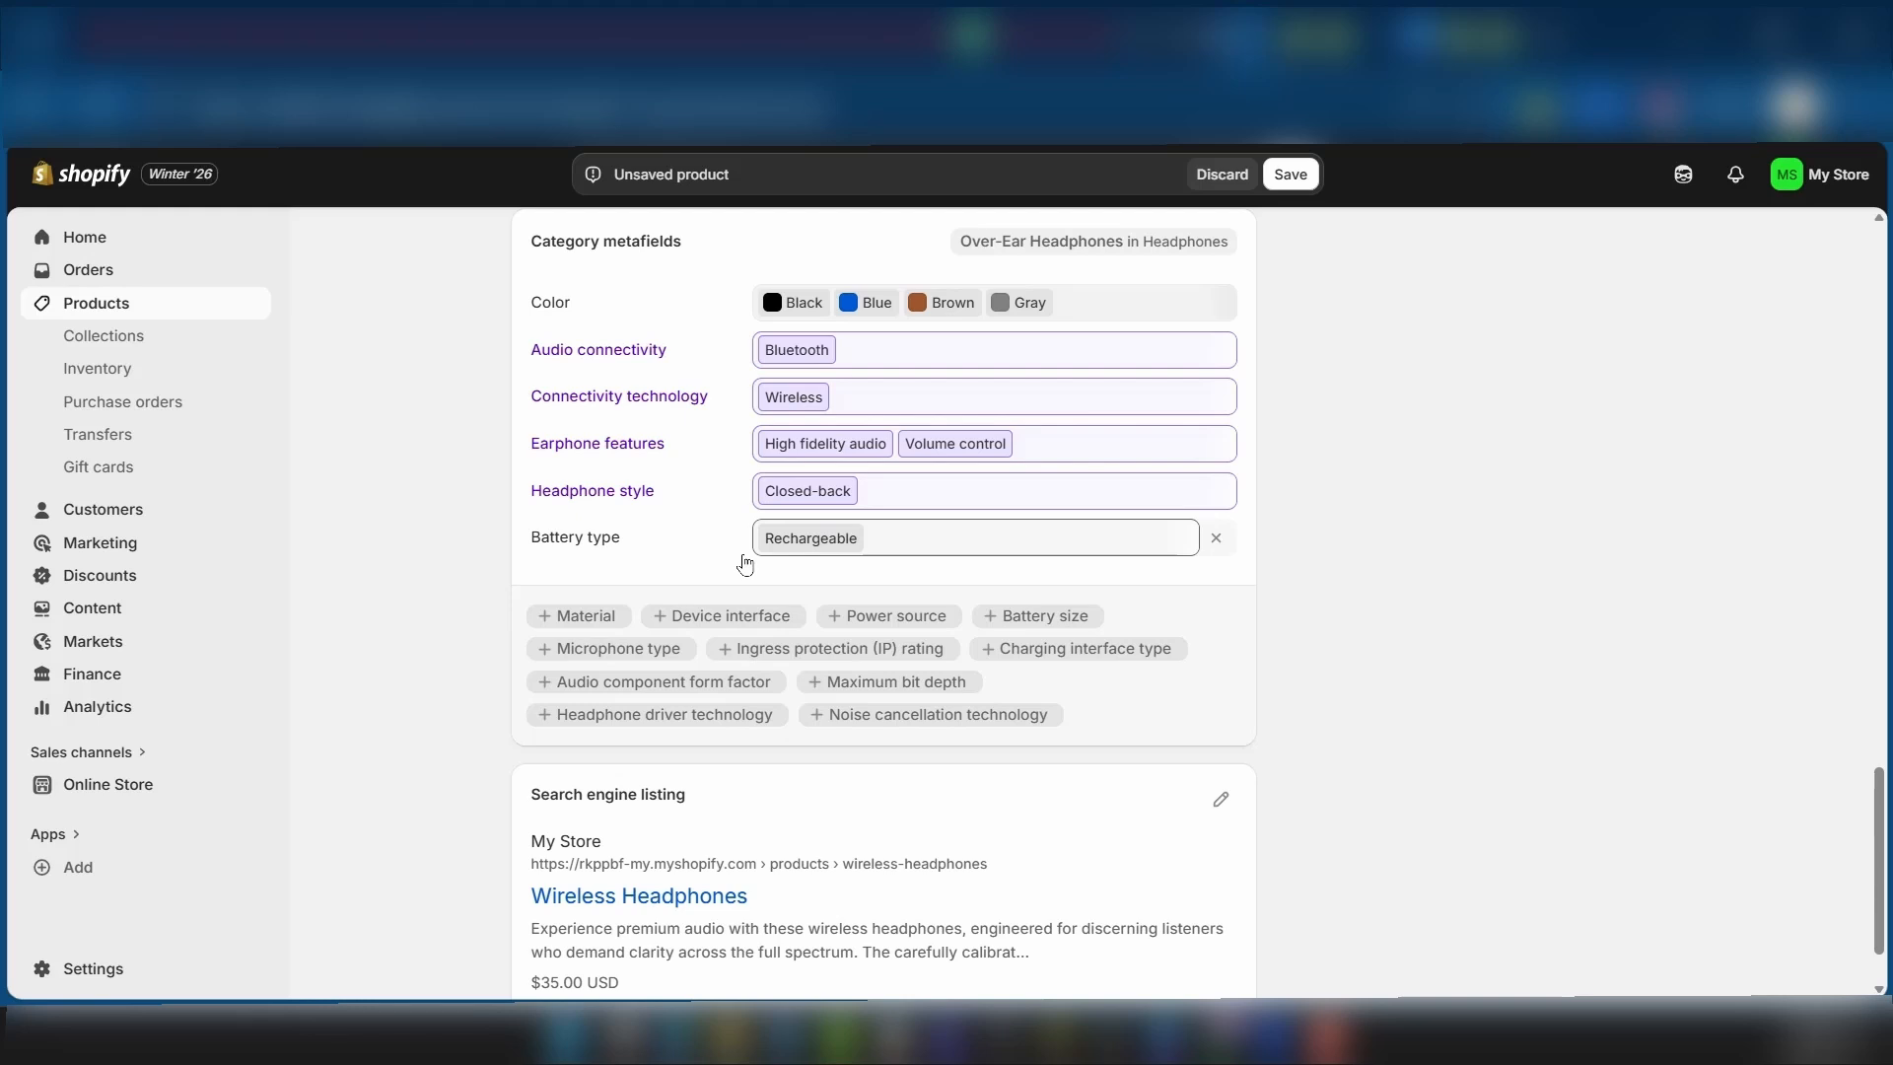
# Step: Open the search engine listing for editing and review its page title, meta description and URL handle
pyautogui.scroll(-2, 582, 706)
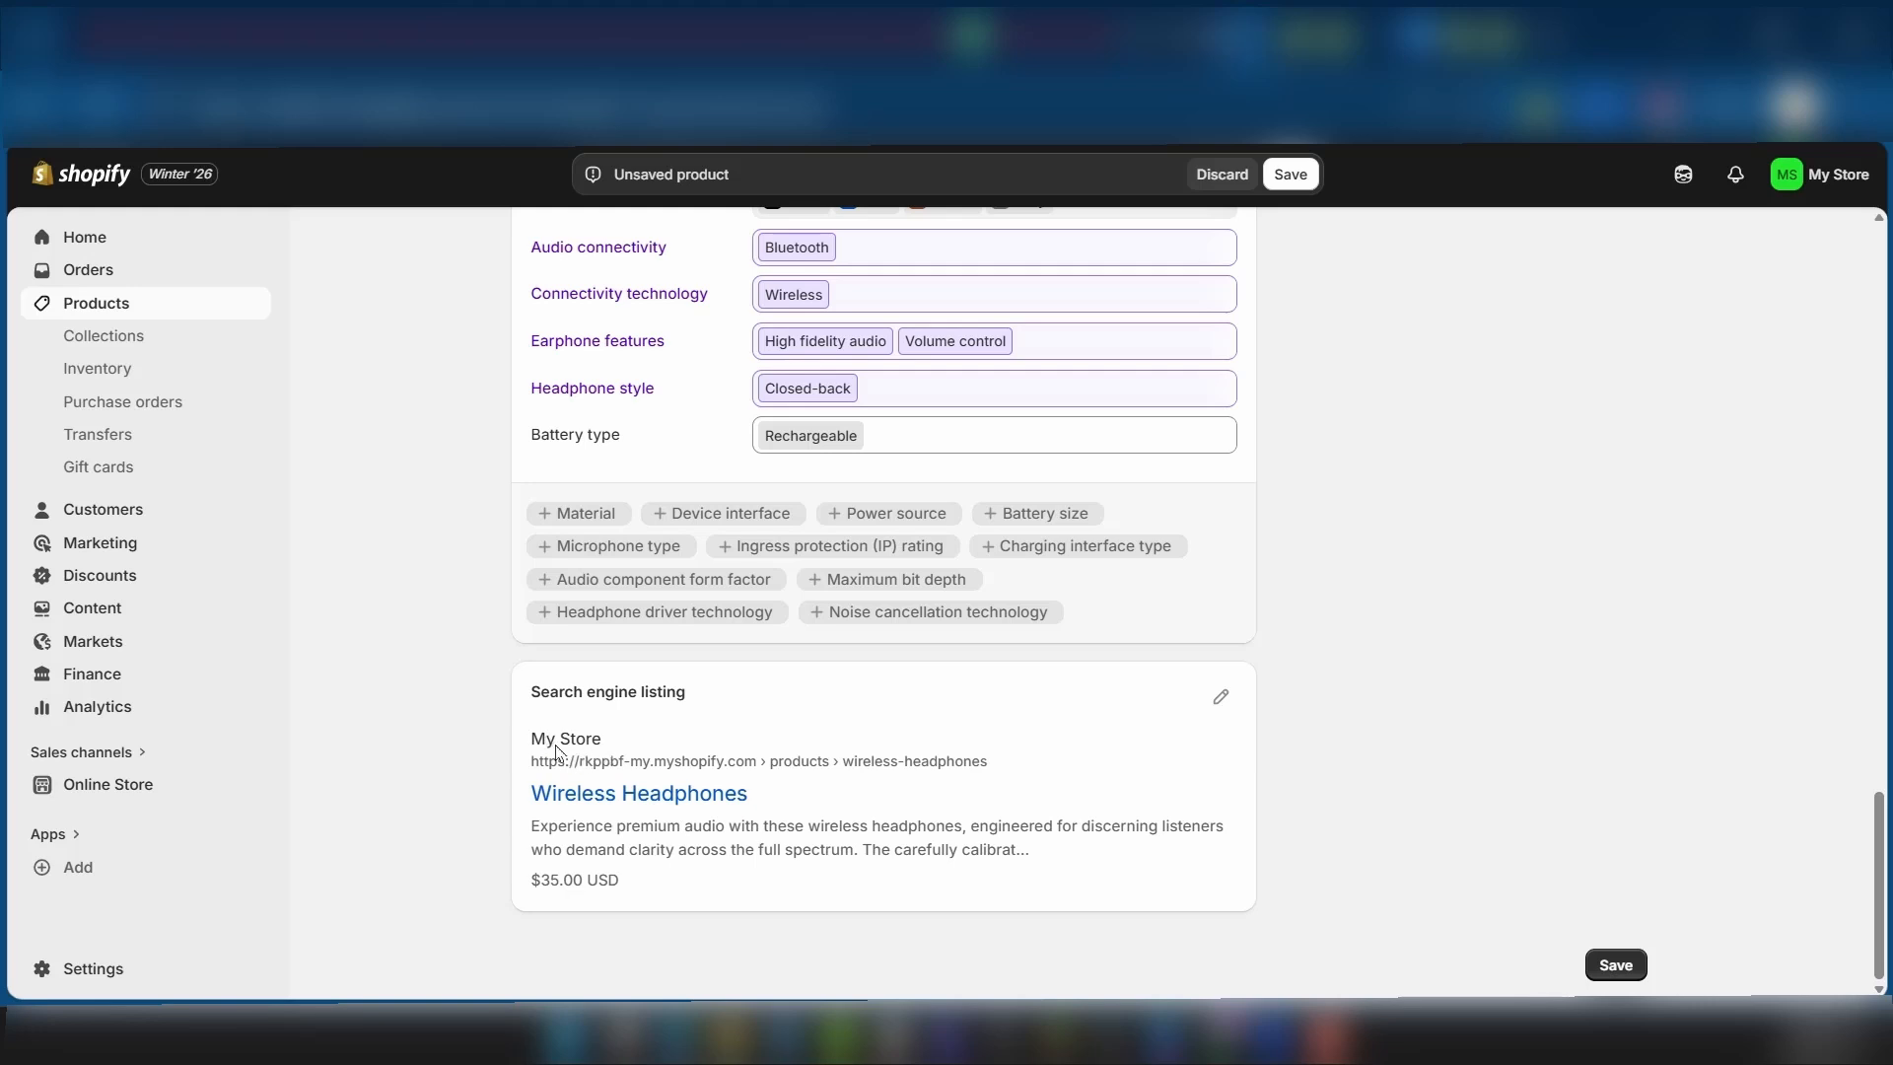
pyautogui.click(1219, 704)
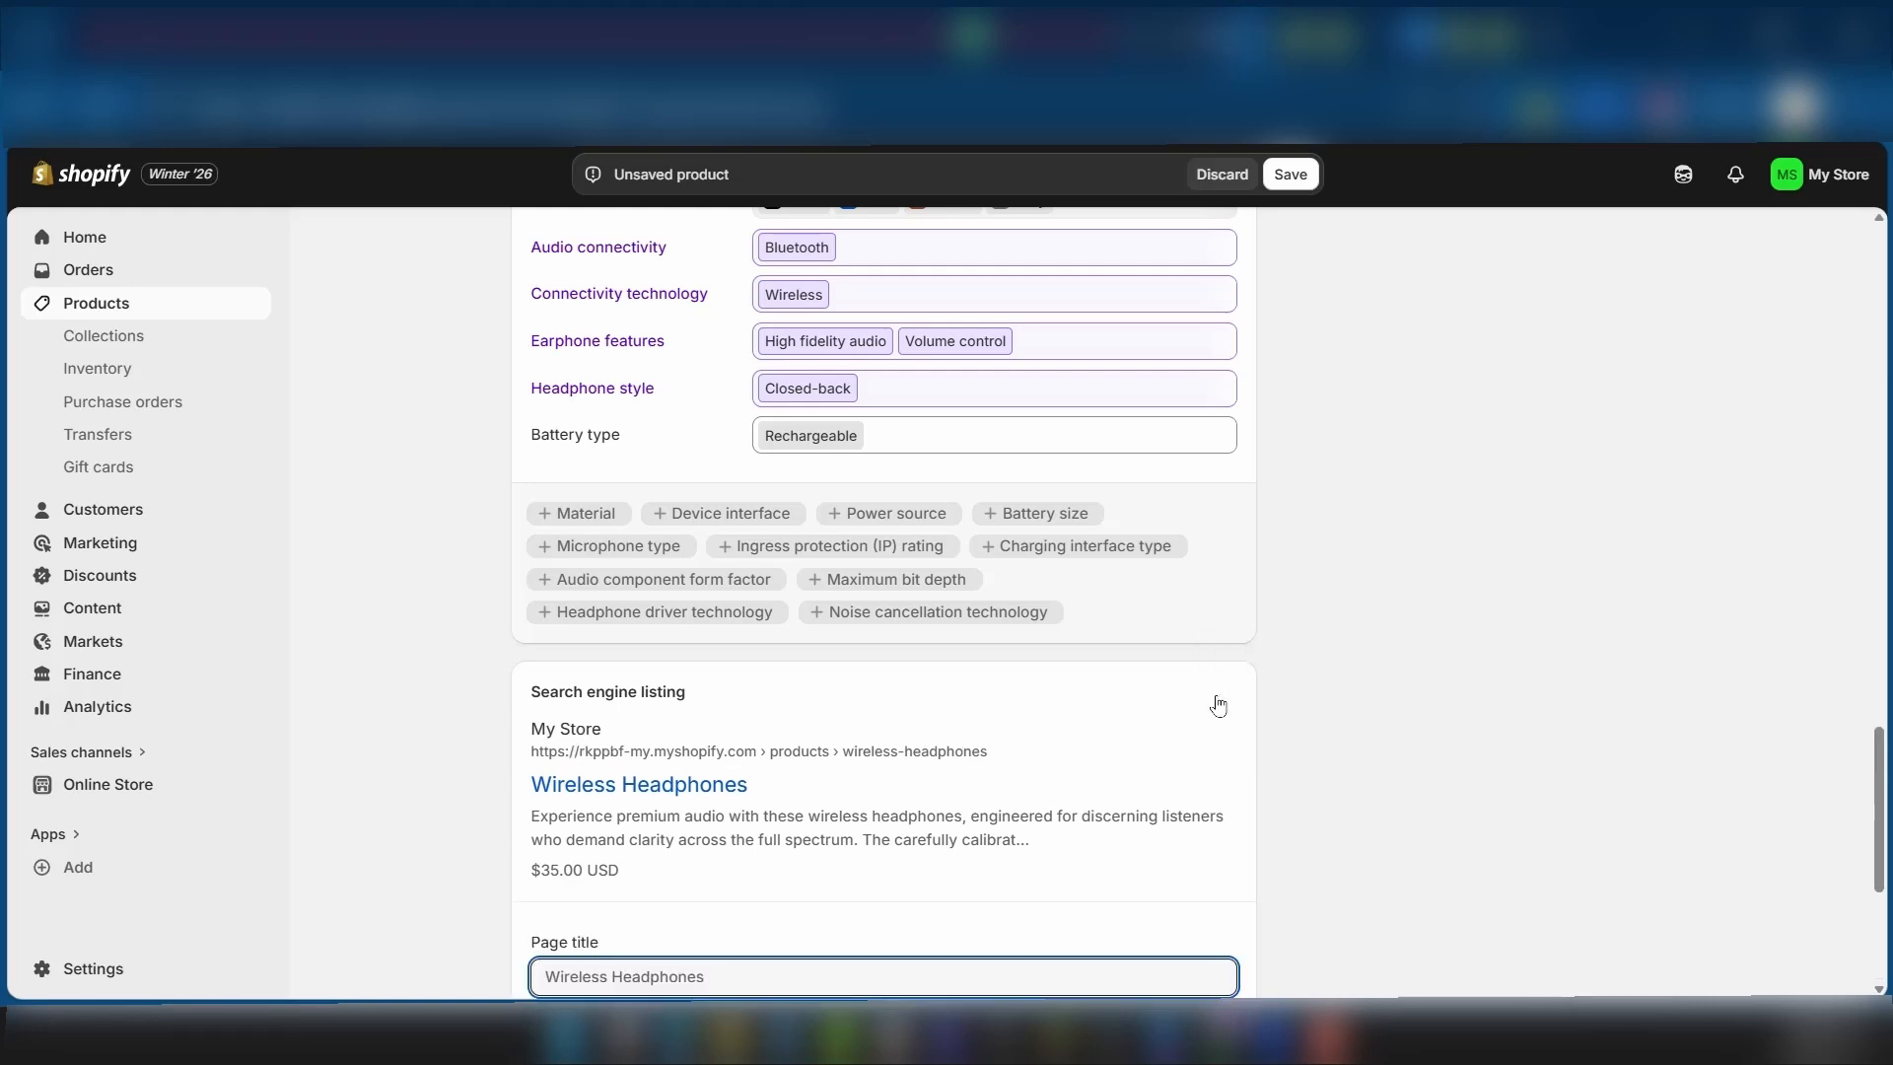
pyautogui.scroll(-4, 963, 806)
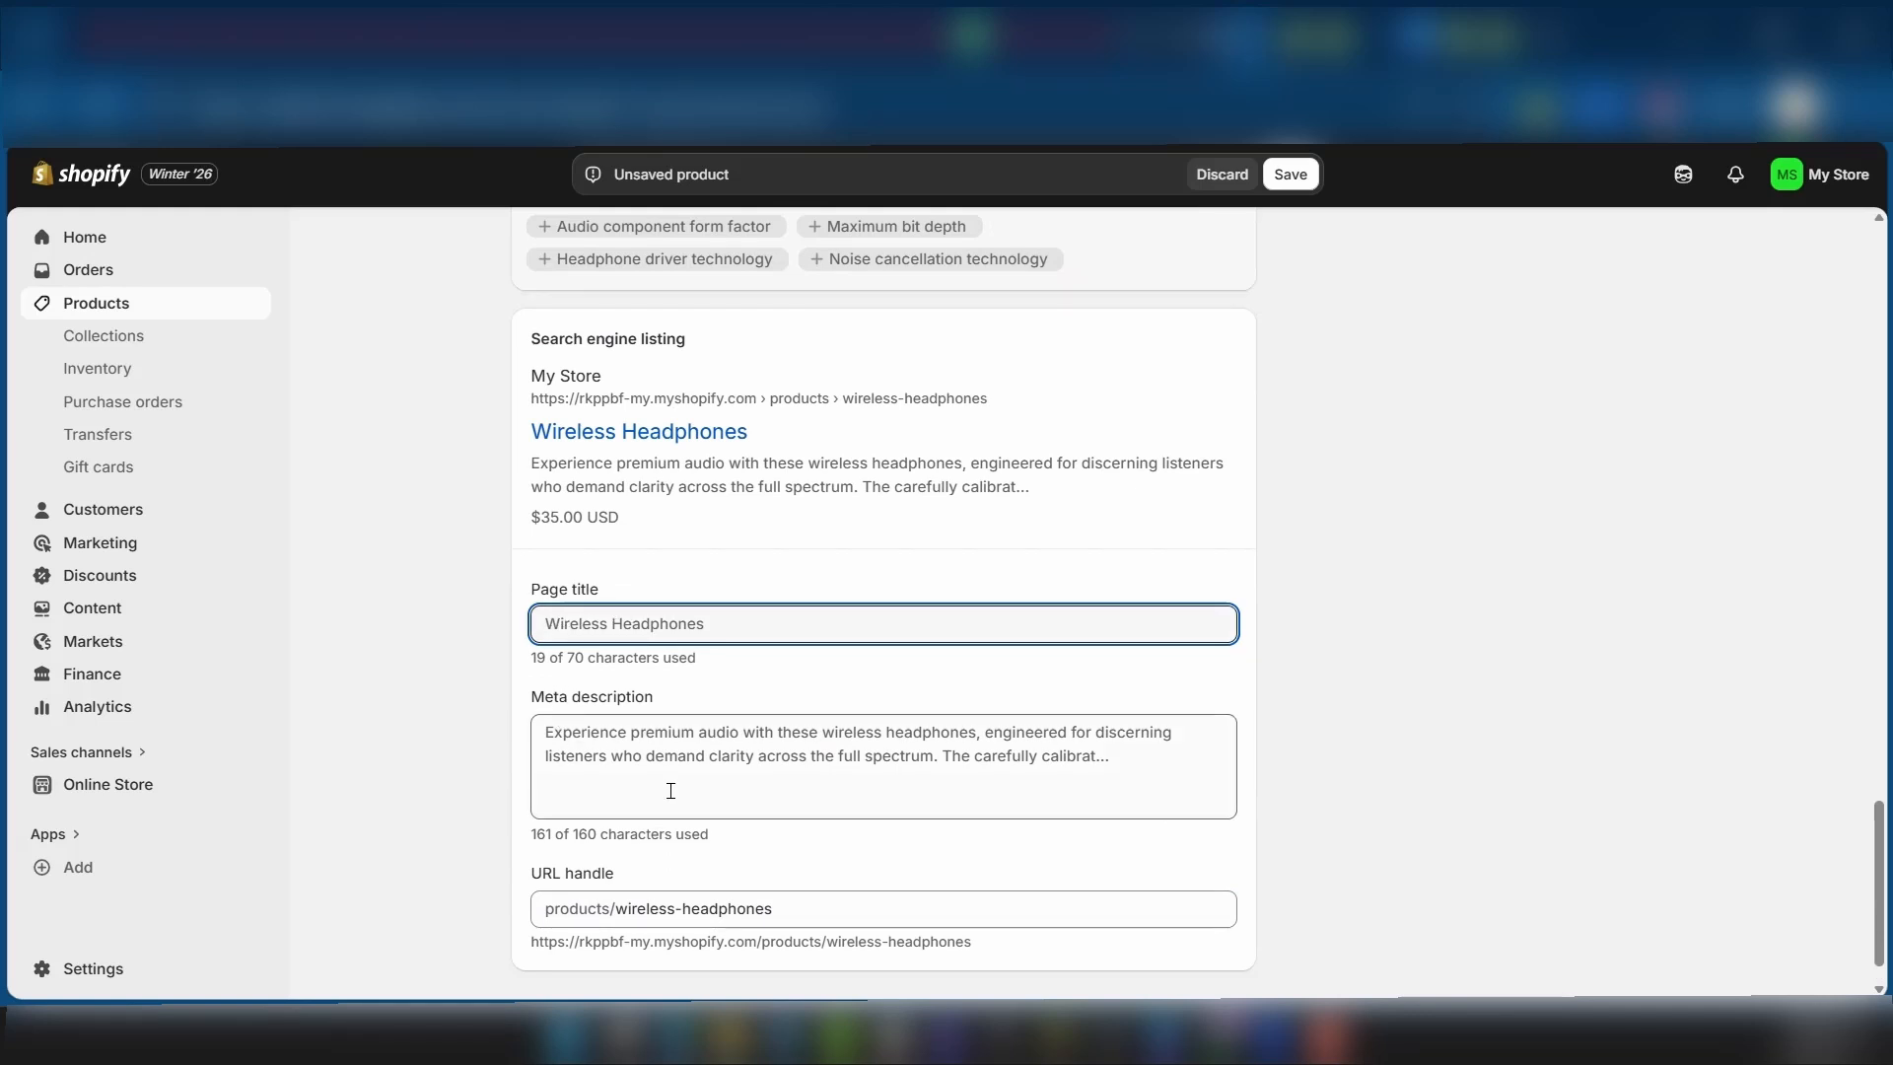
pyautogui.scroll(-2, 671, 791)
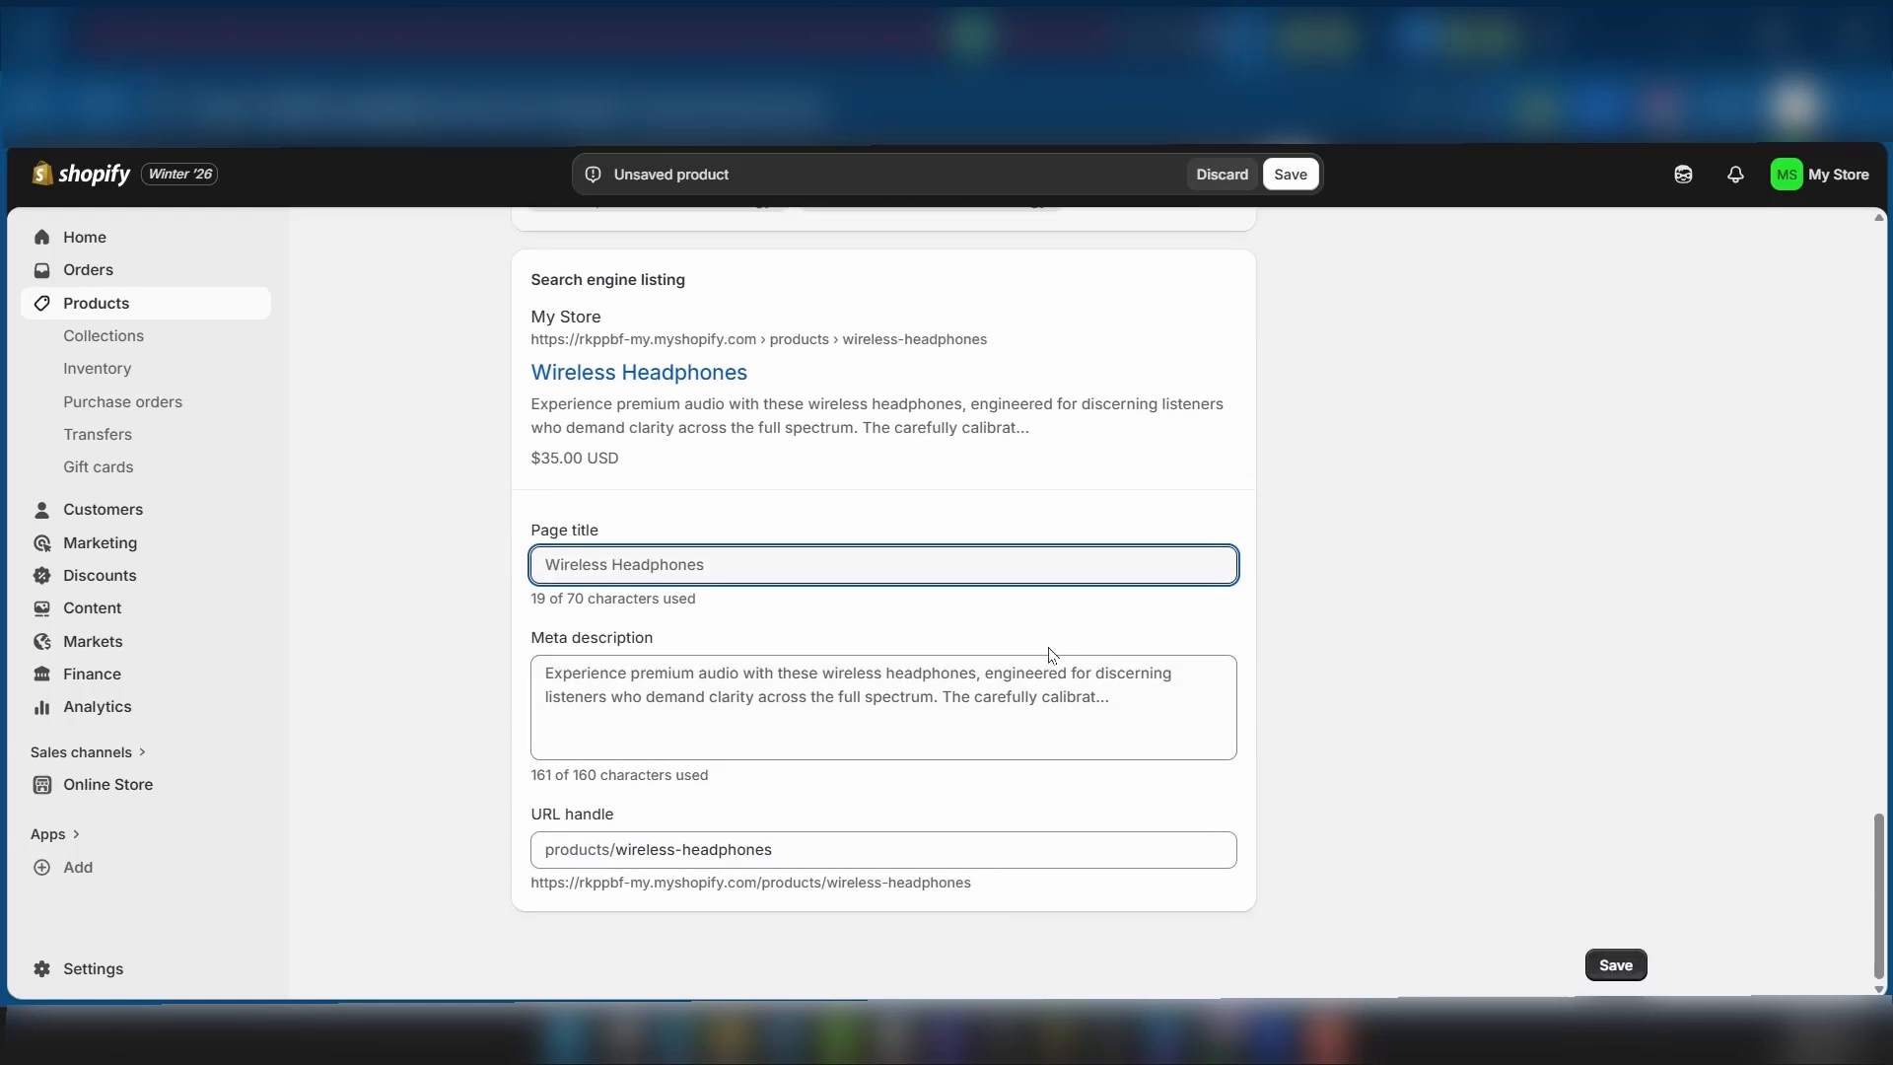
pyautogui.scroll(4, 846, 468)
pyautogui.scroll(-2, 611, 669)
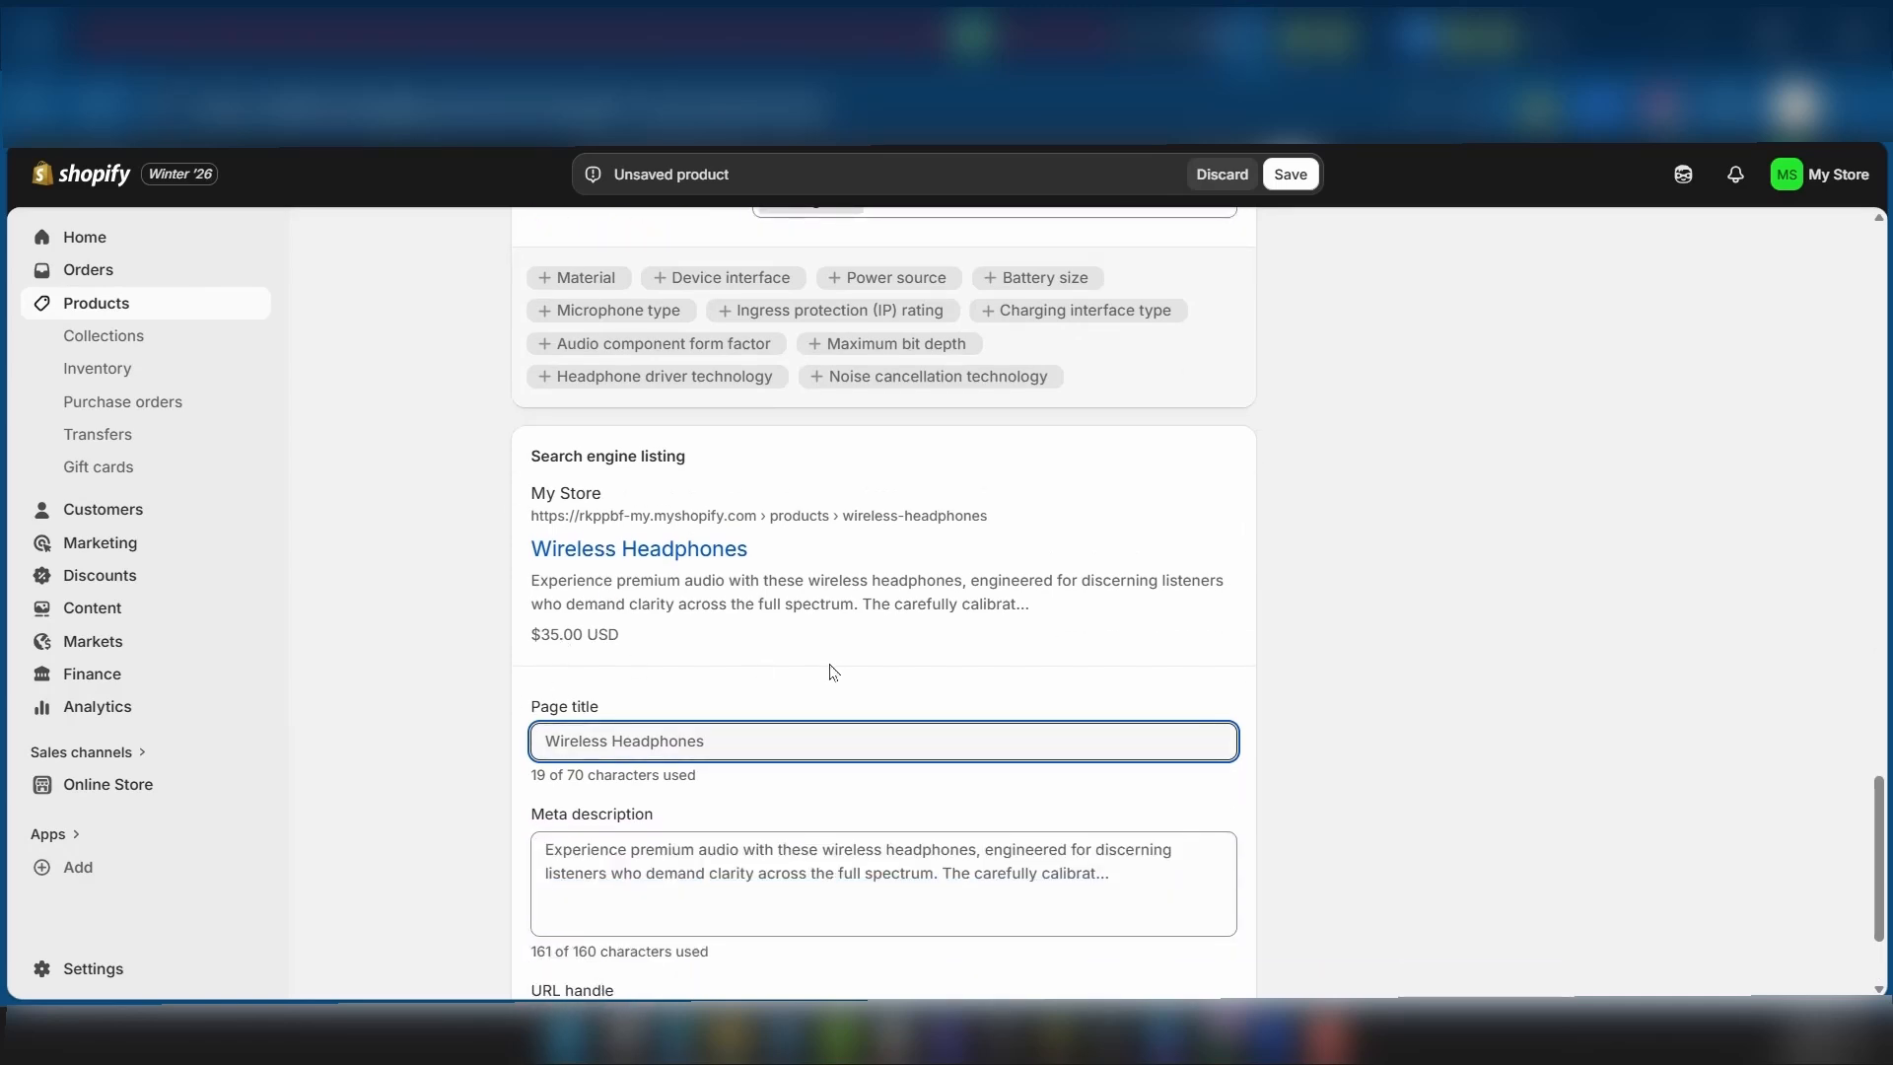
# Step: Check the product form back up to its title and save the product
pyautogui.scroll(10, 833, 672)
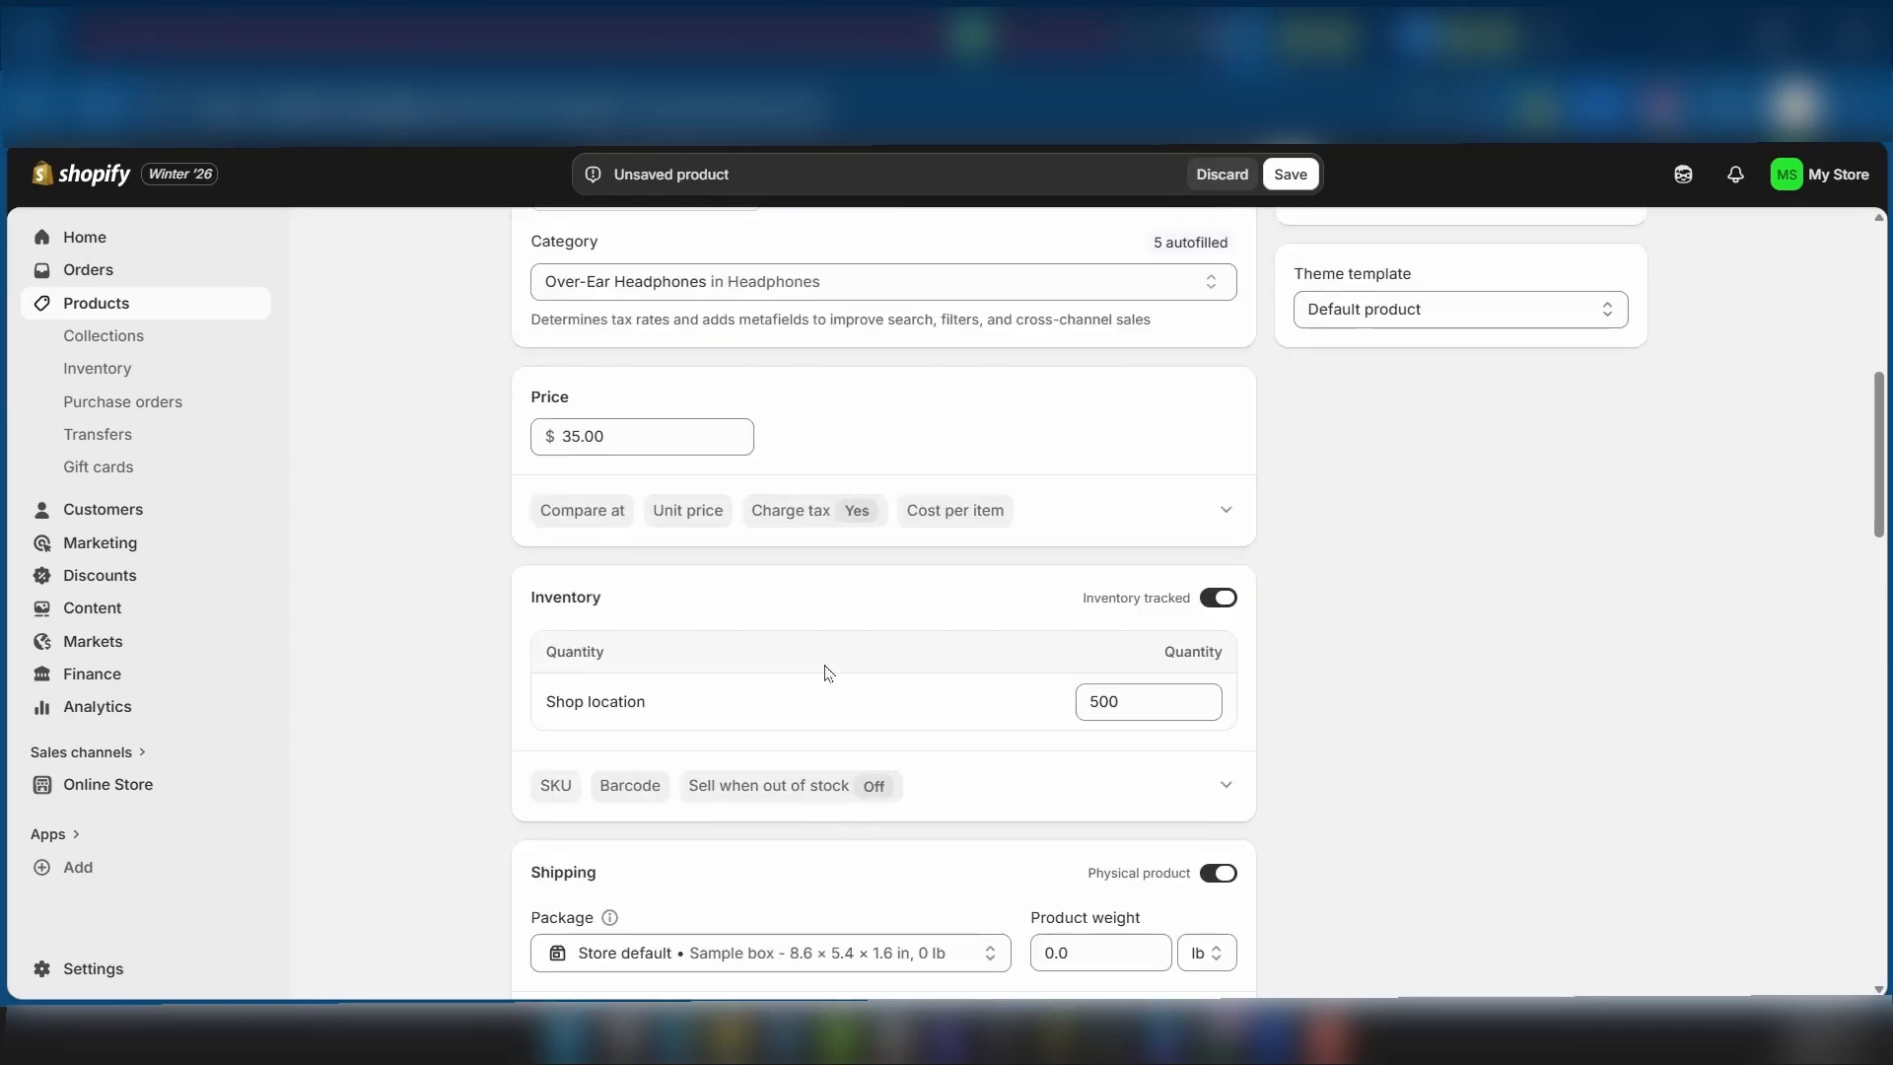
pyautogui.scroll(4, 829, 672)
pyautogui.scroll(4, 1180, 385)
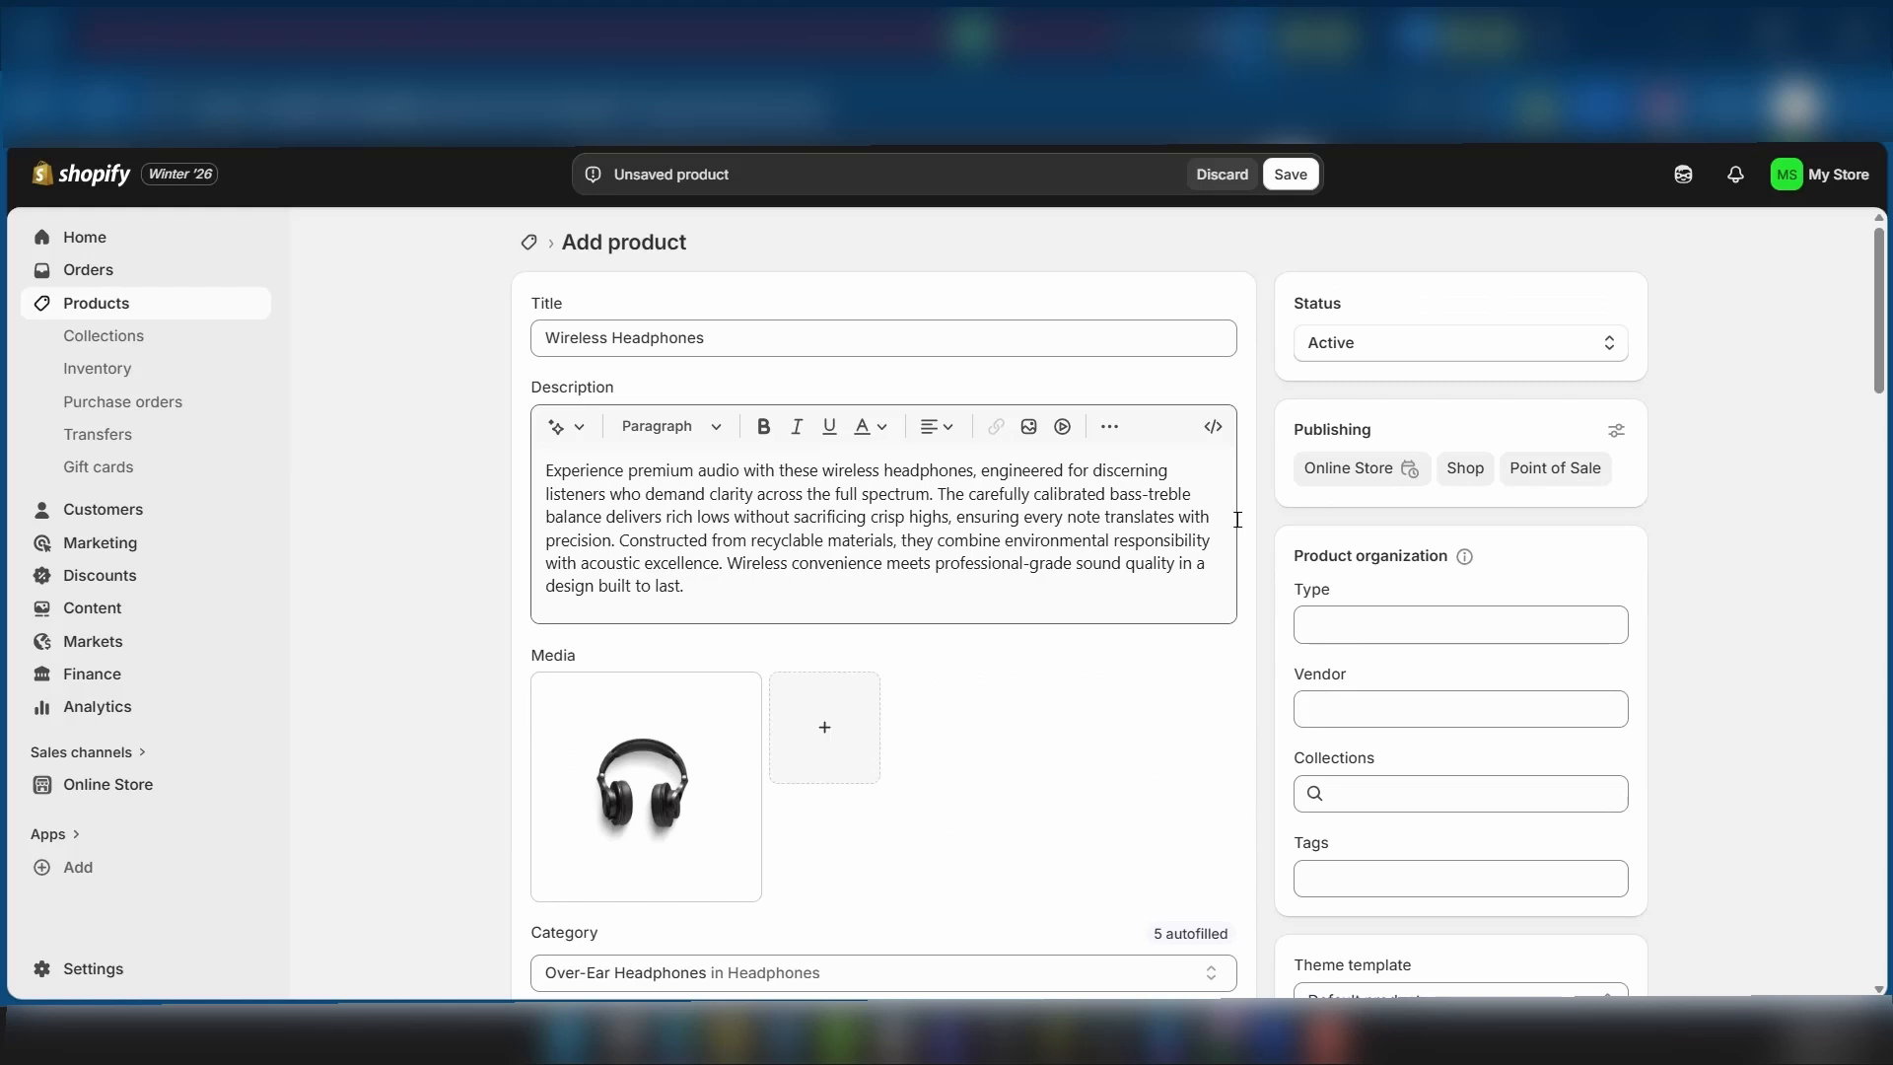
pyautogui.click(1291, 175)
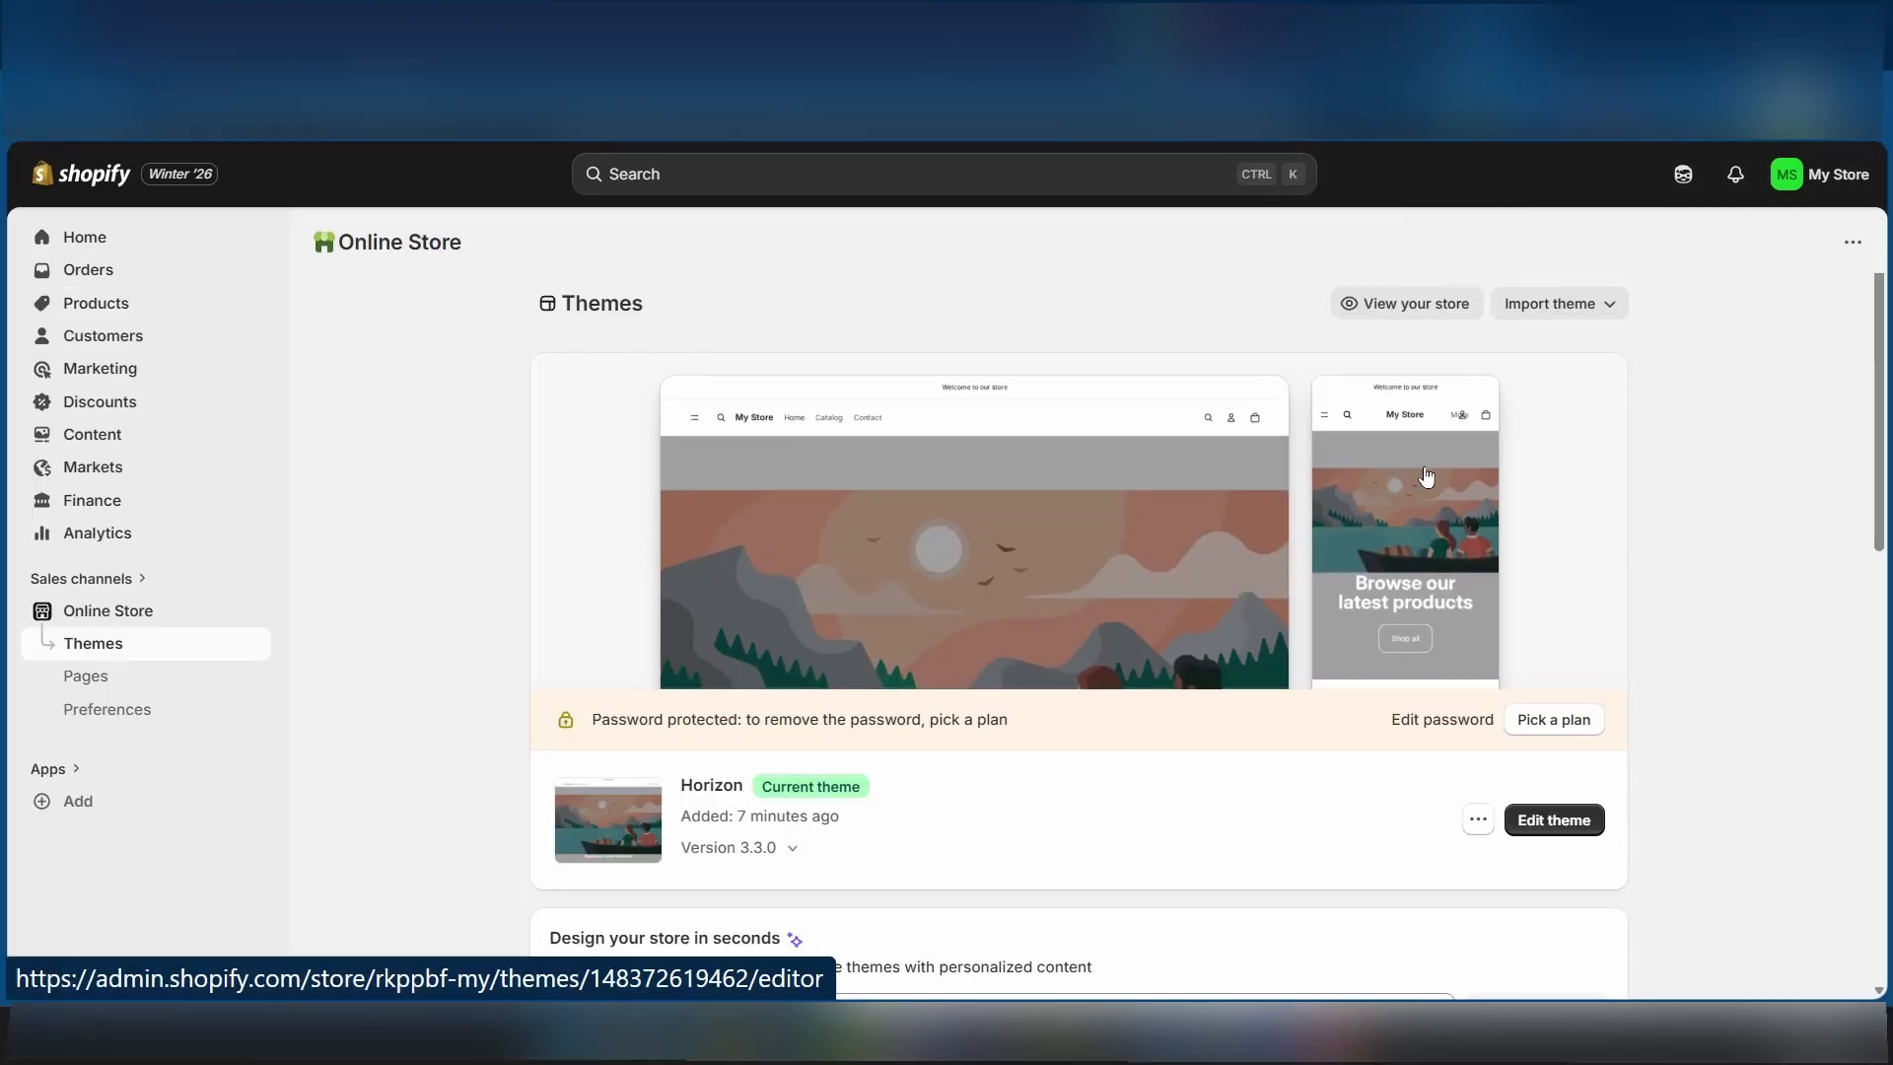
# Step: Look over the online store's Themes page and briefly open the assistant conversation, closing it again
pyautogui.scroll(-2, 1427, 478)
pyautogui.scroll(-2, 1348, 548)
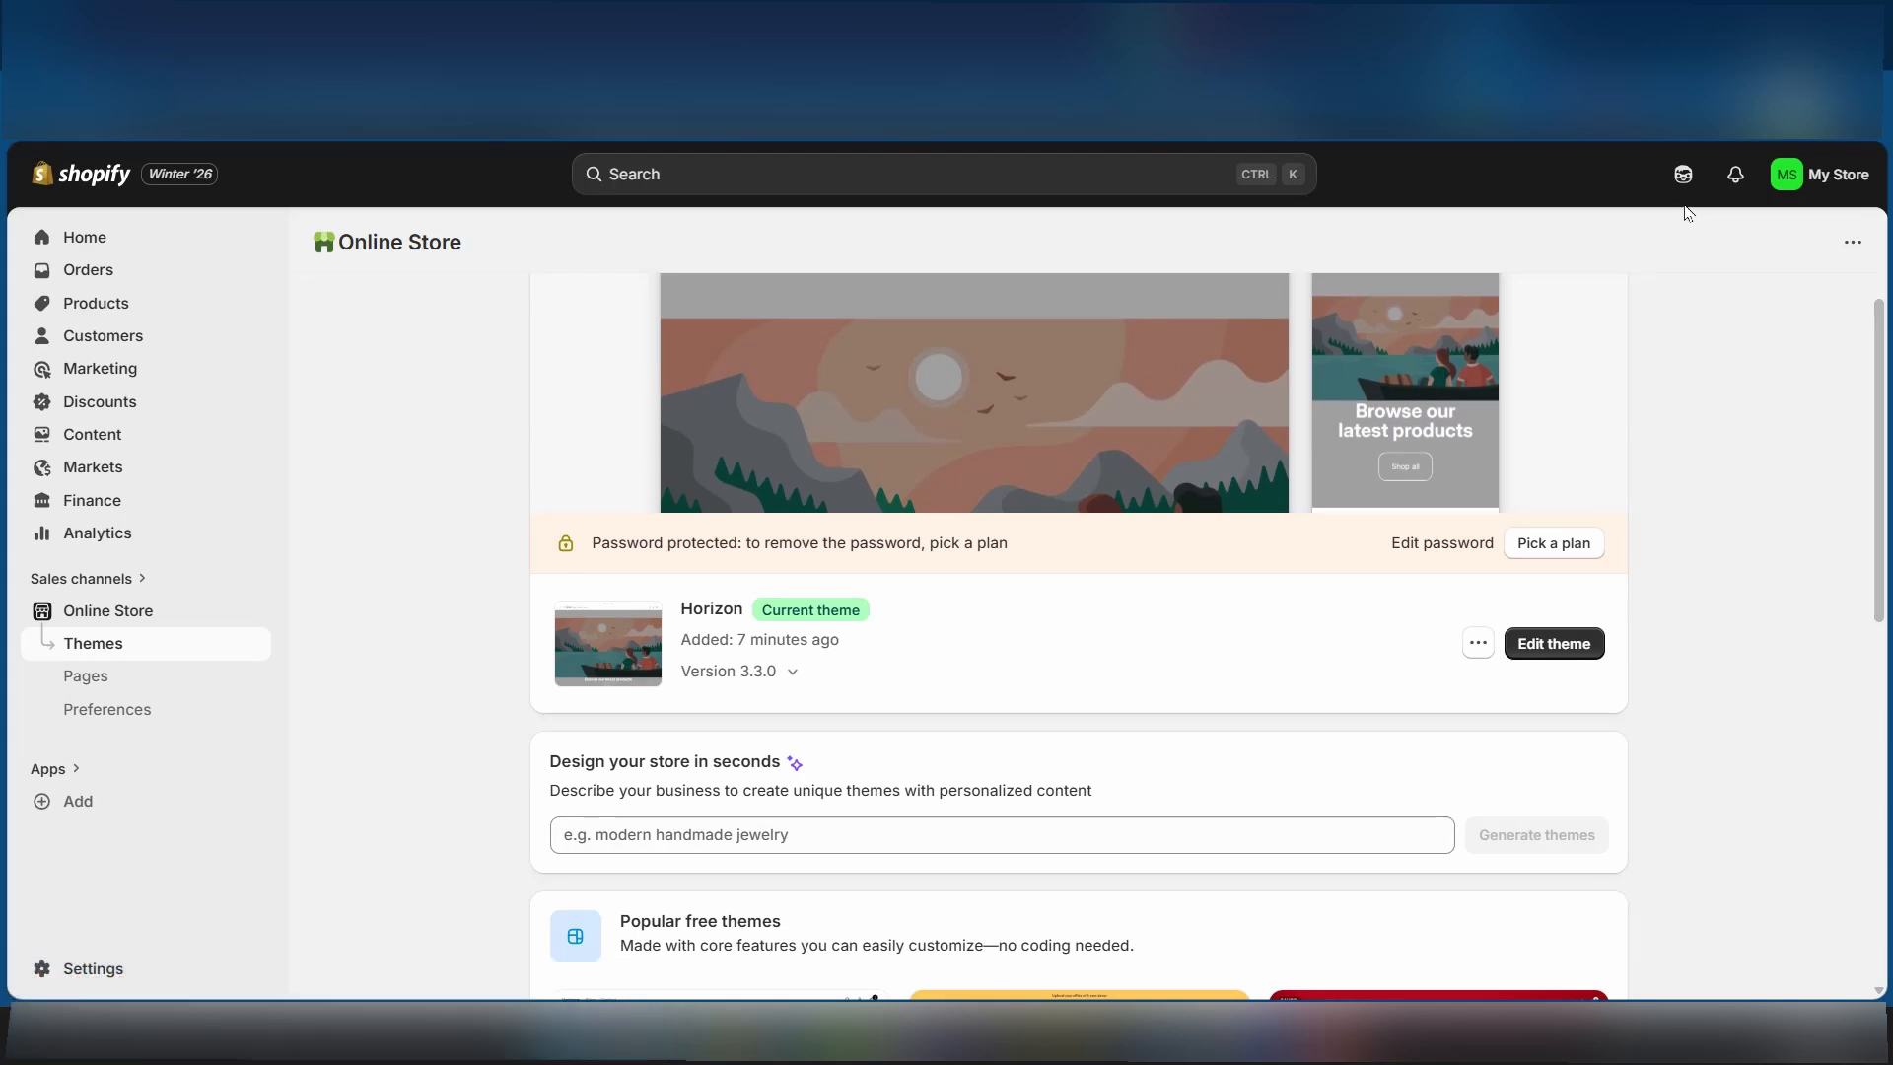
pyautogui.click(1683, 173)
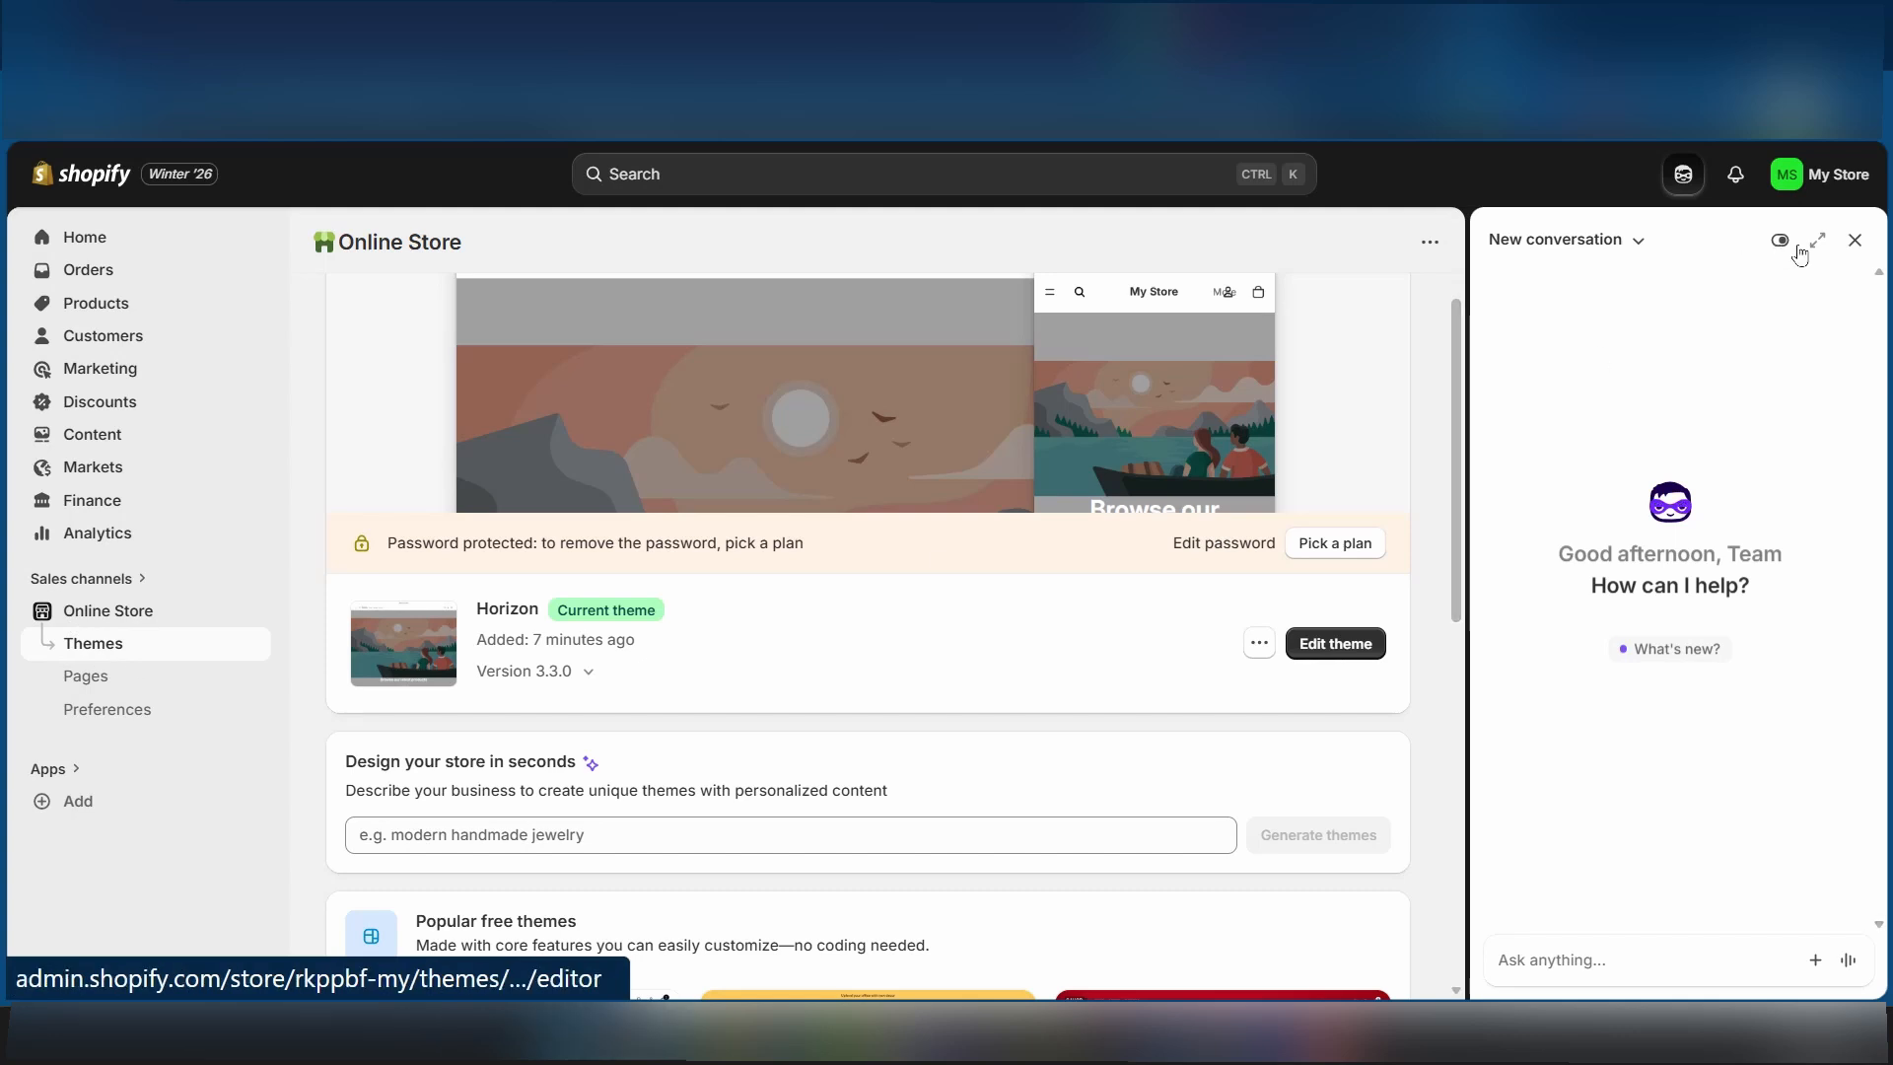
pyautogui.click(1855, 240)
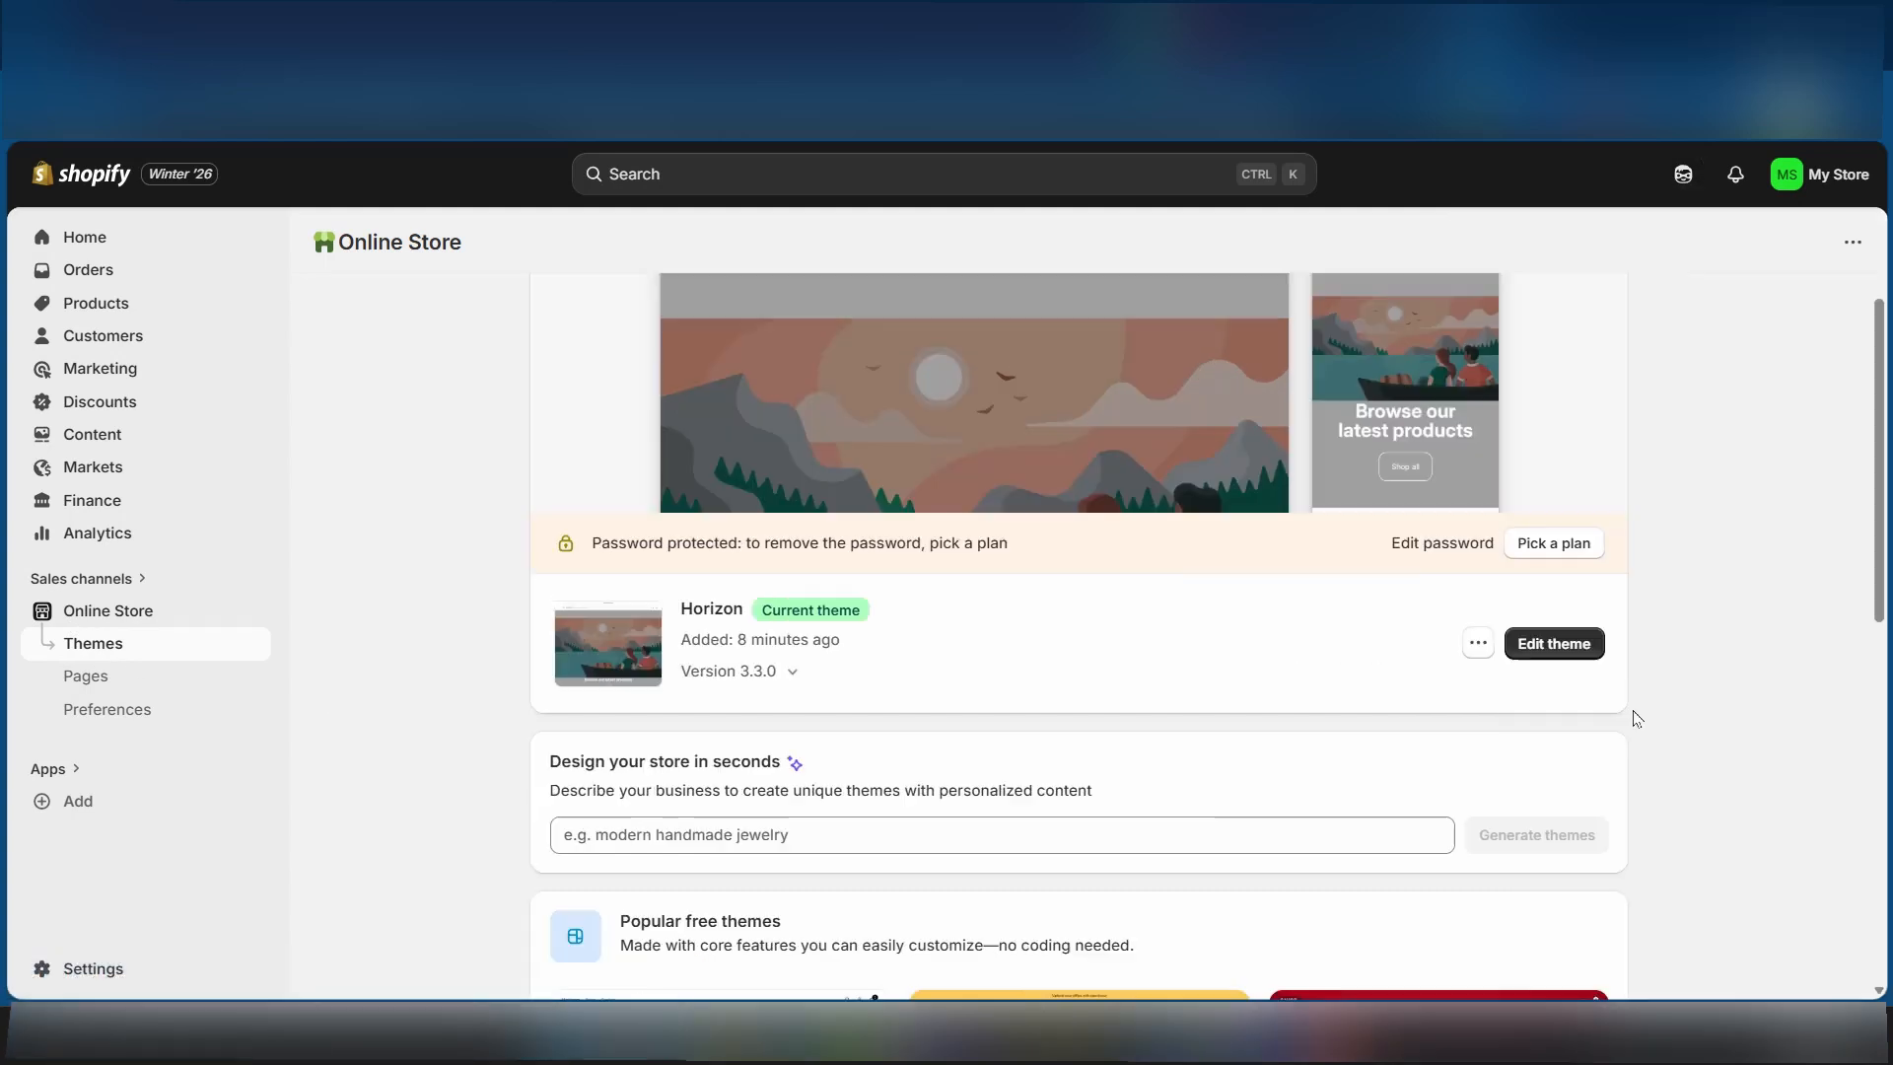
# Step: Open the Horizon theme in the theme editor to view its home page sections, and exit the editor
pyautogui.click(1566, 649)
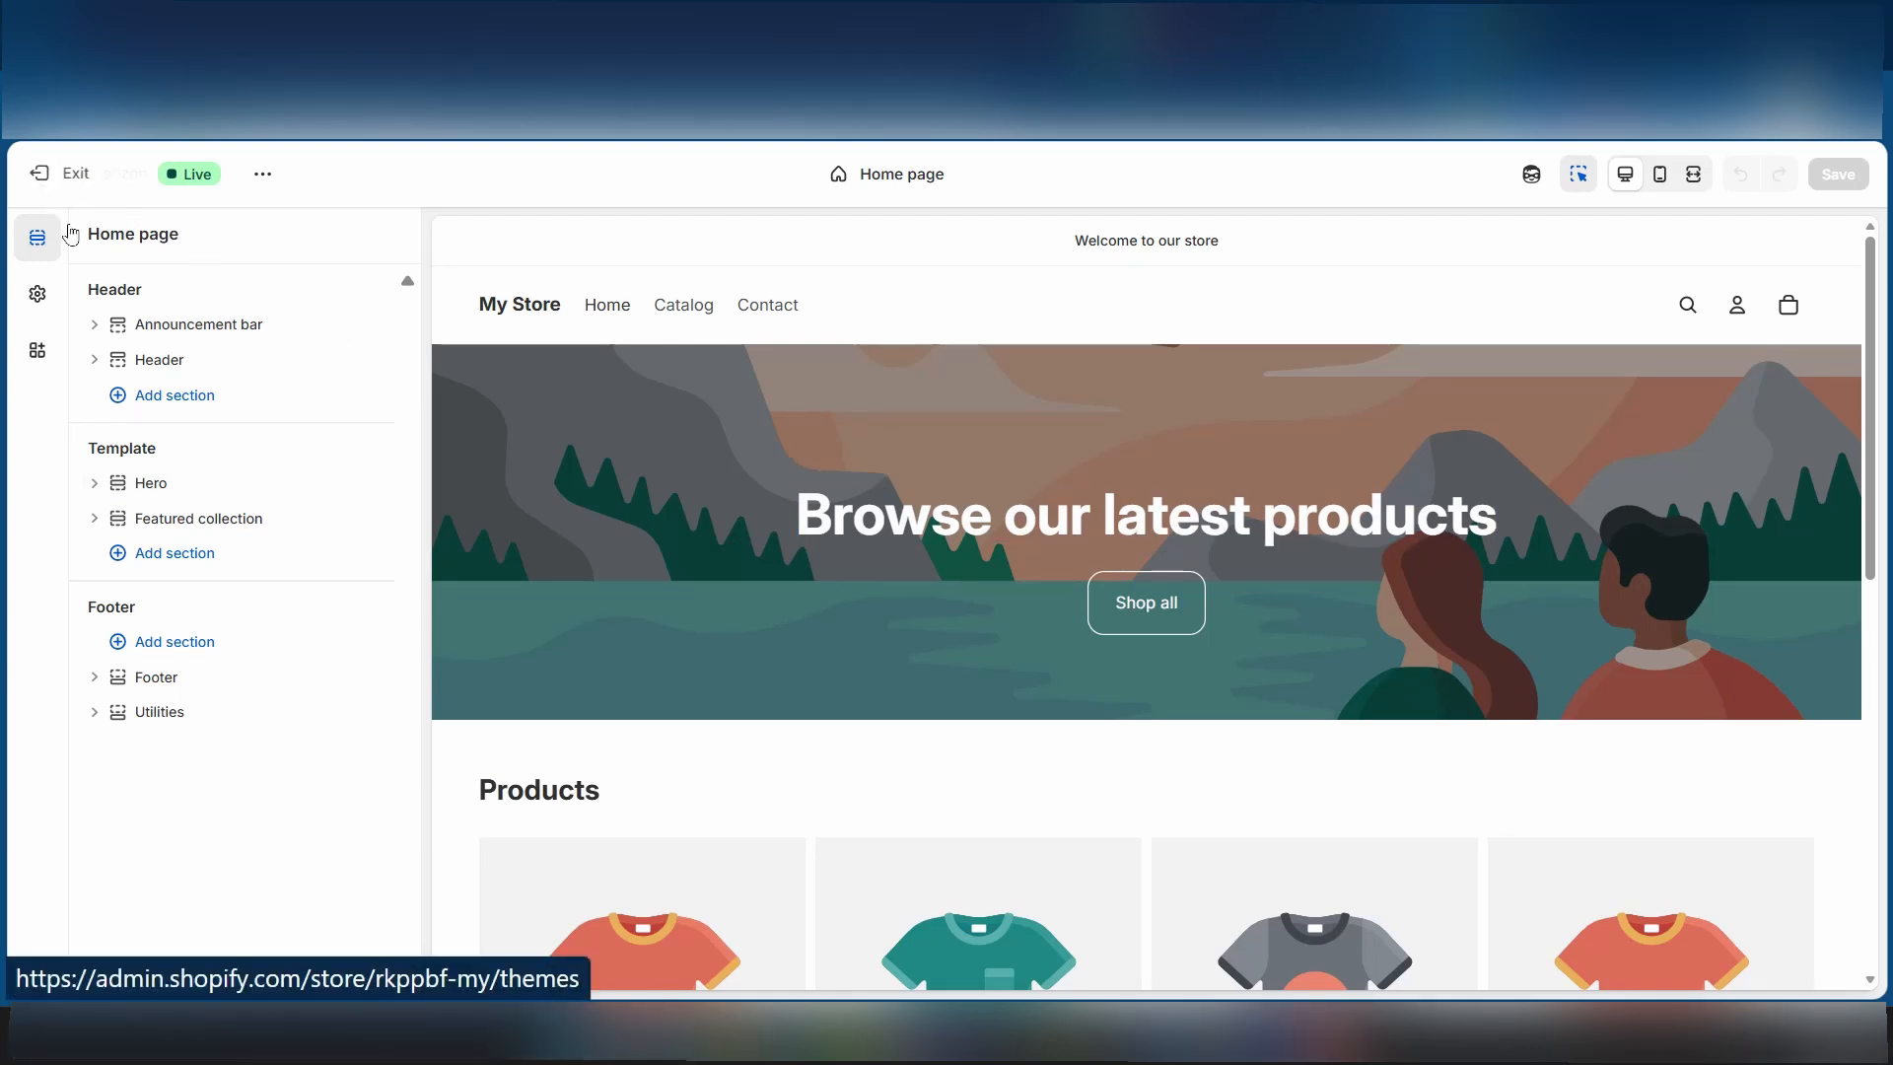
pyautogui.click(39, 176)
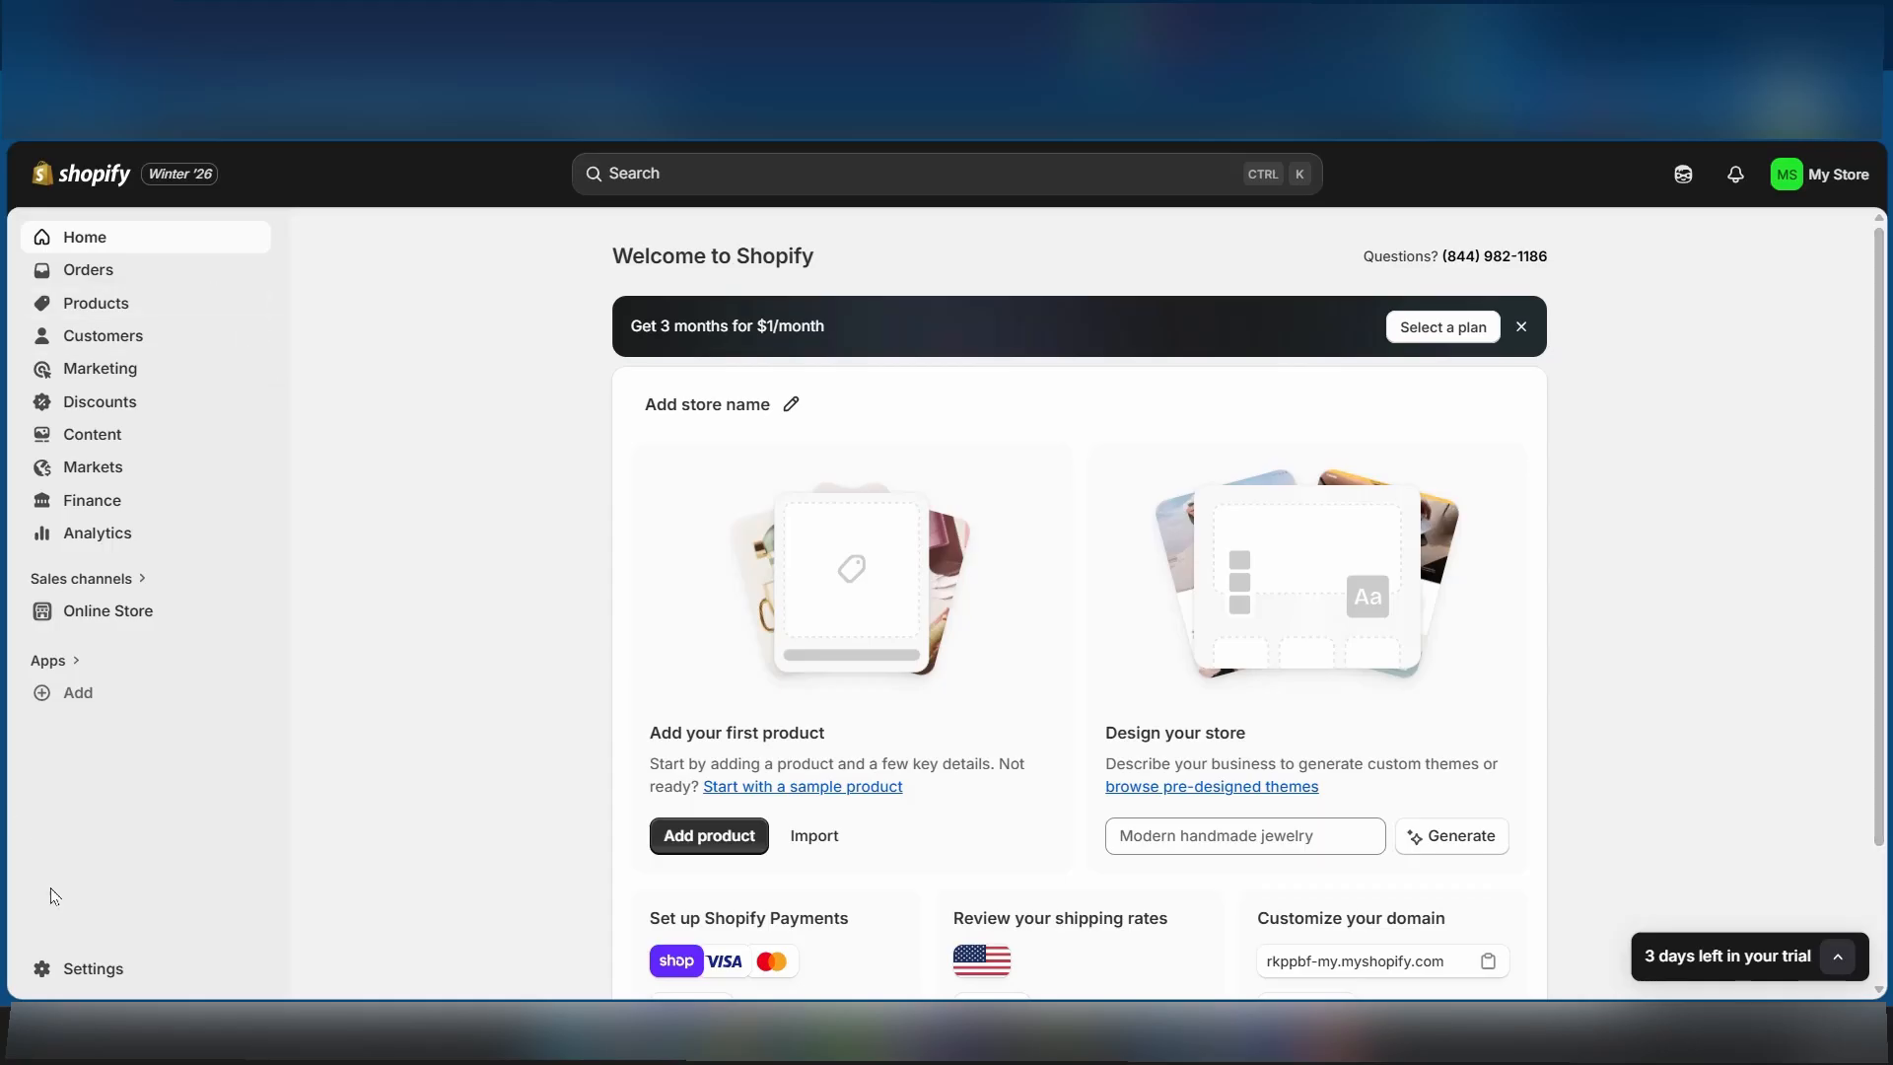
# Step: Examine the store's Payments settings and its Shipping and delivery settings
pyautogui.click(108, 969)
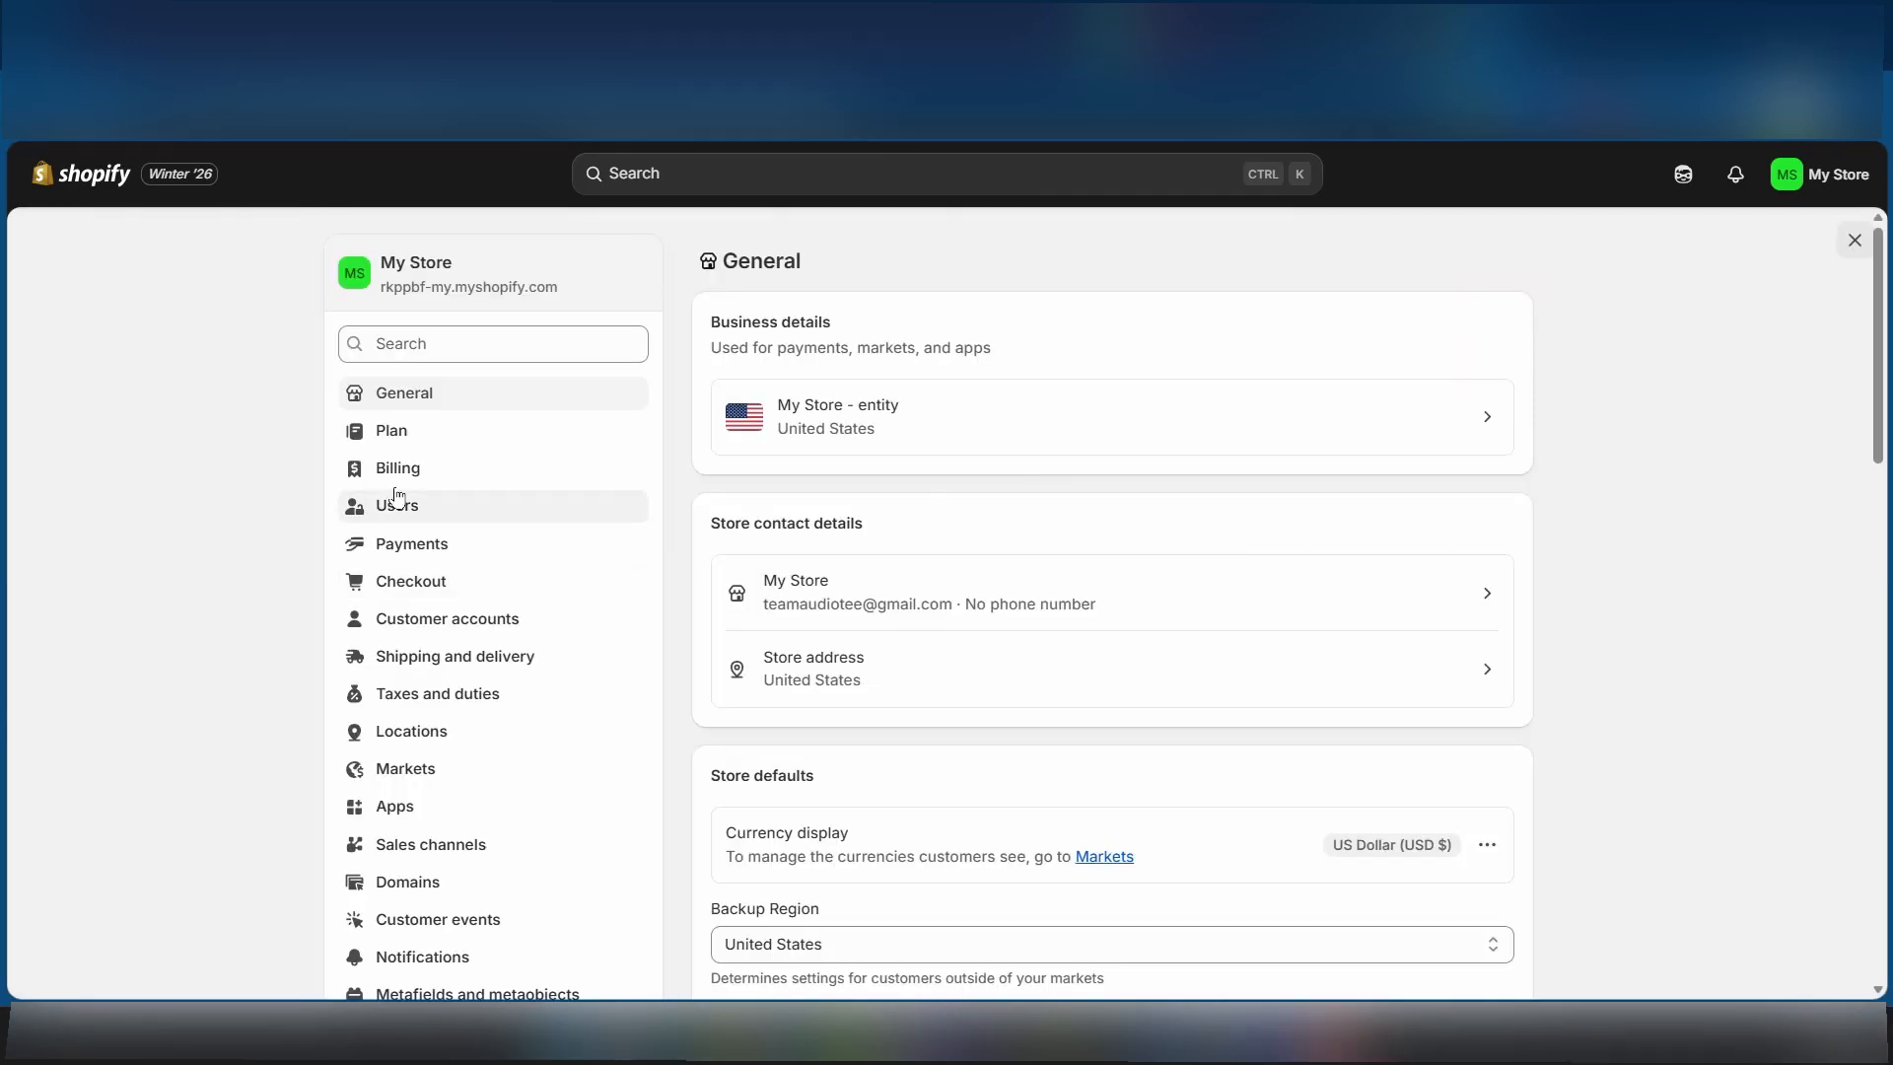
pyautogui.click(416, 547)
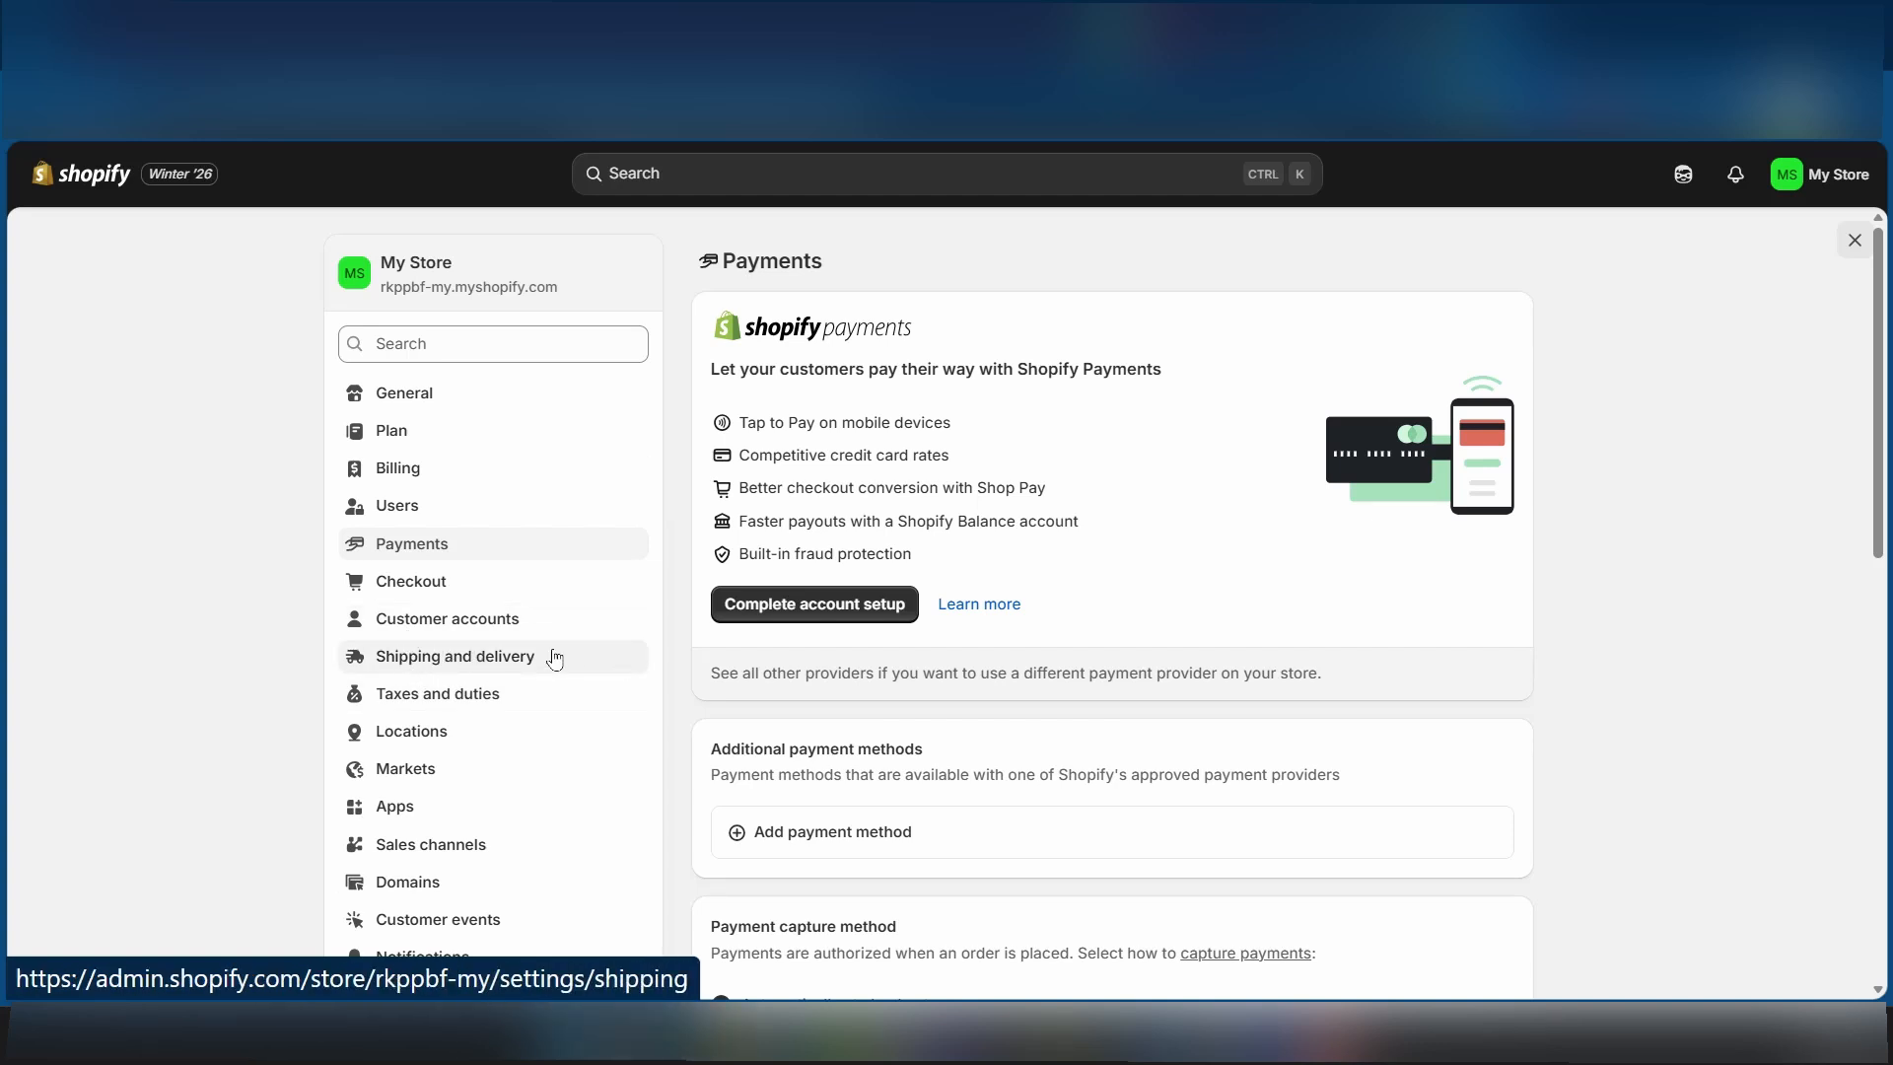
pyautogui.click(478, 668)
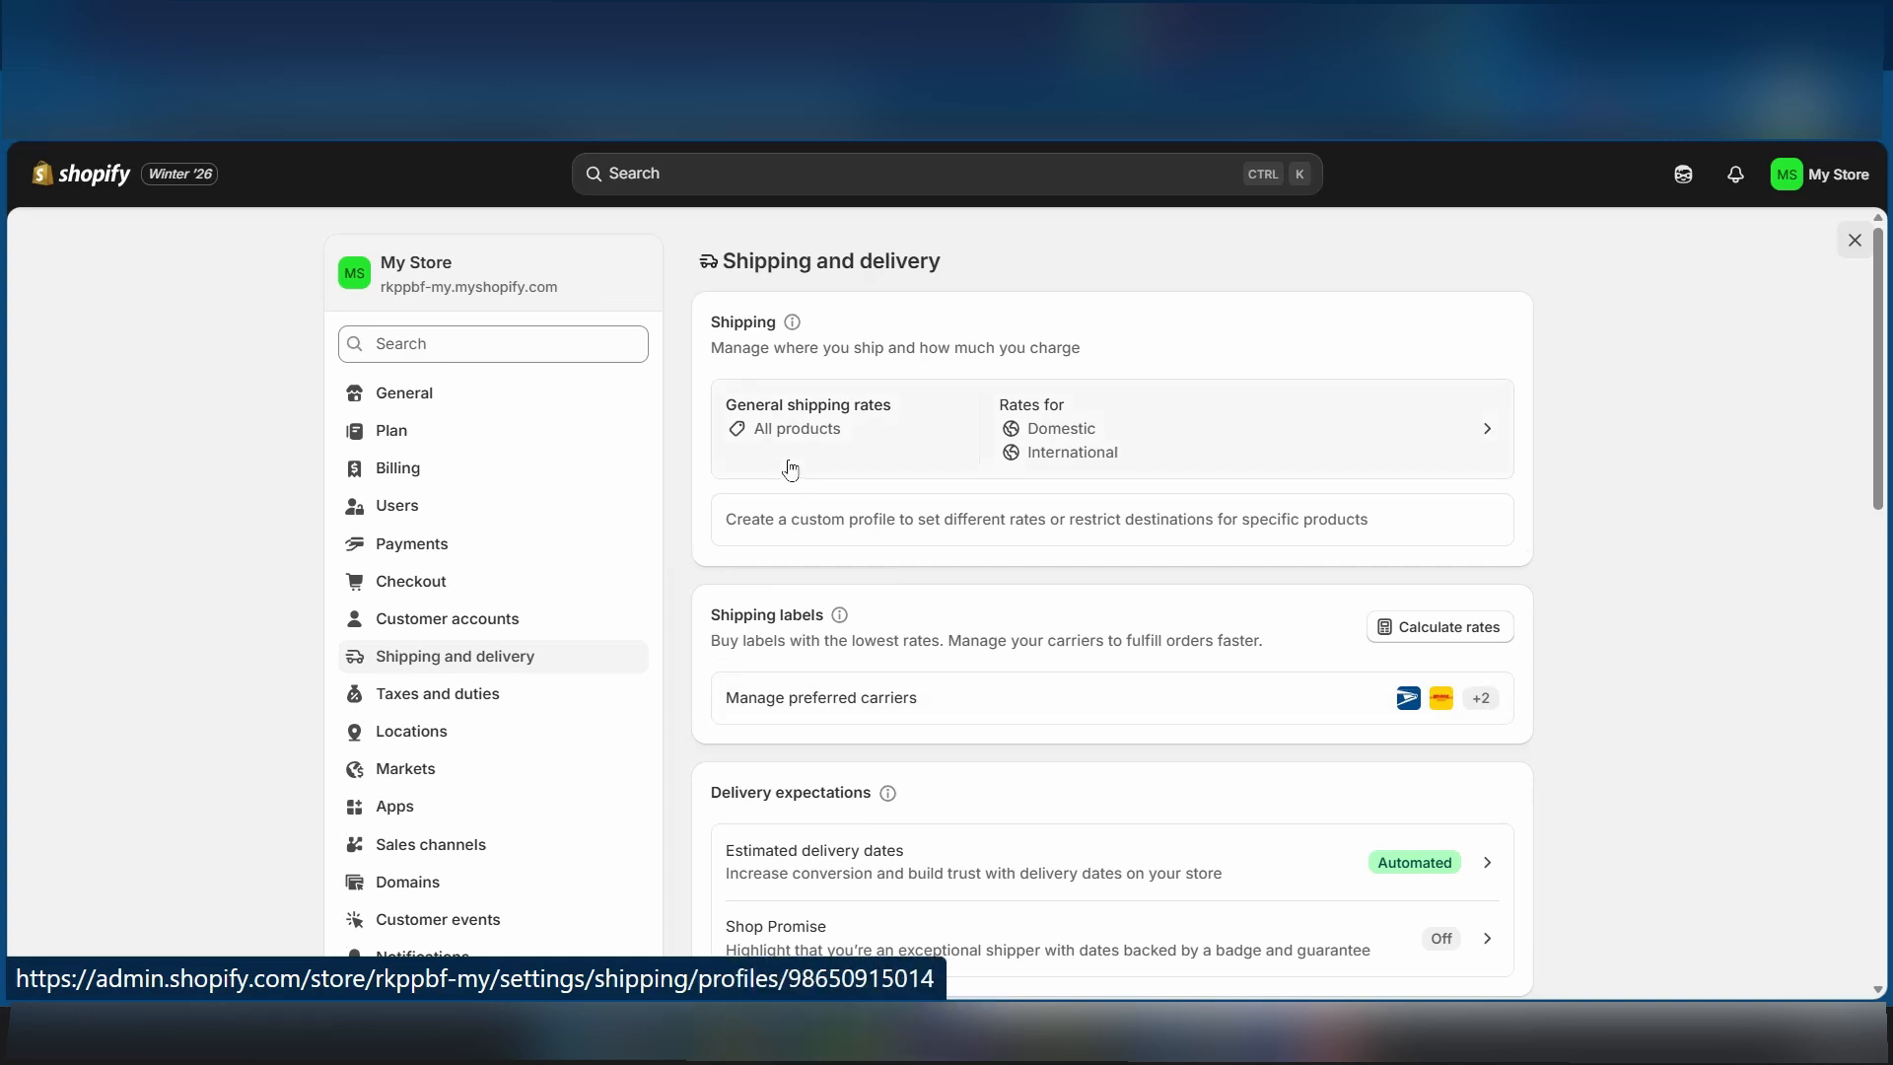
pyautogui.scroll(-3, 790, 473)
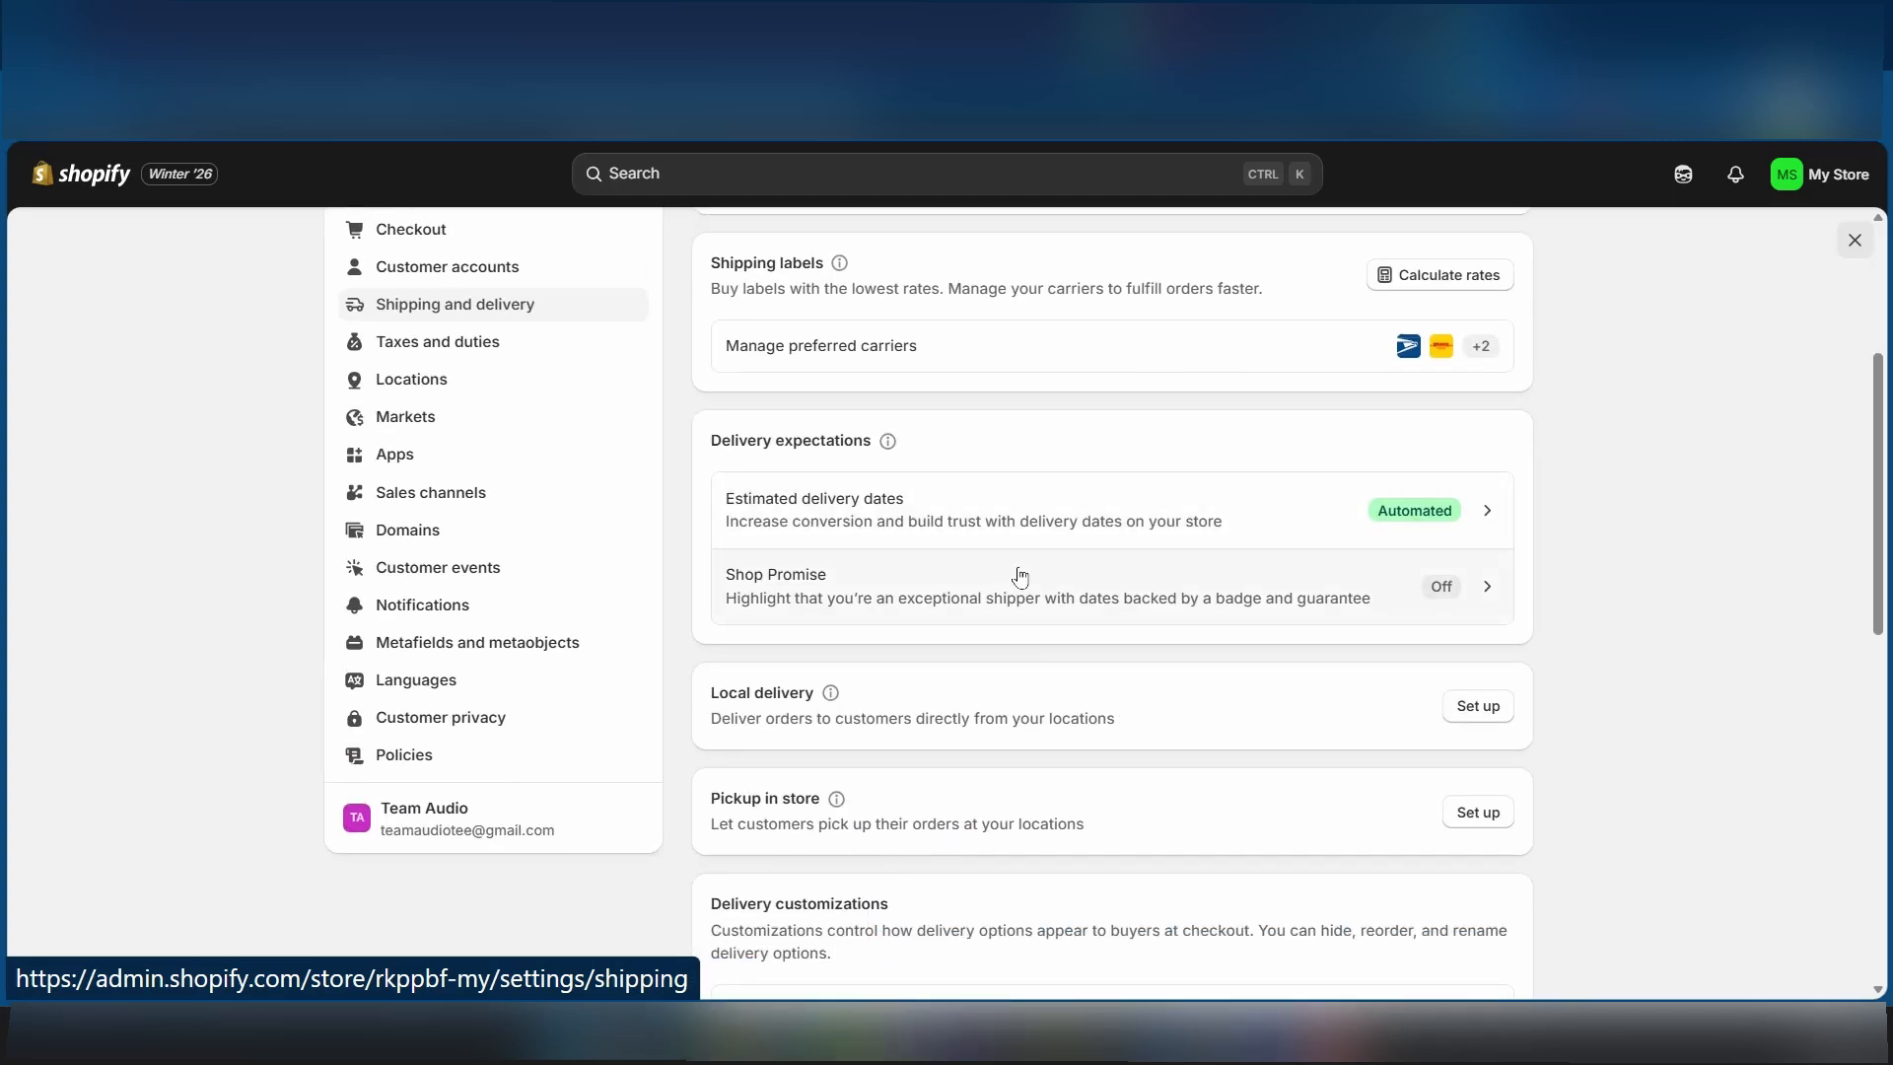
pyautogui.scroll(2, 562, 765)
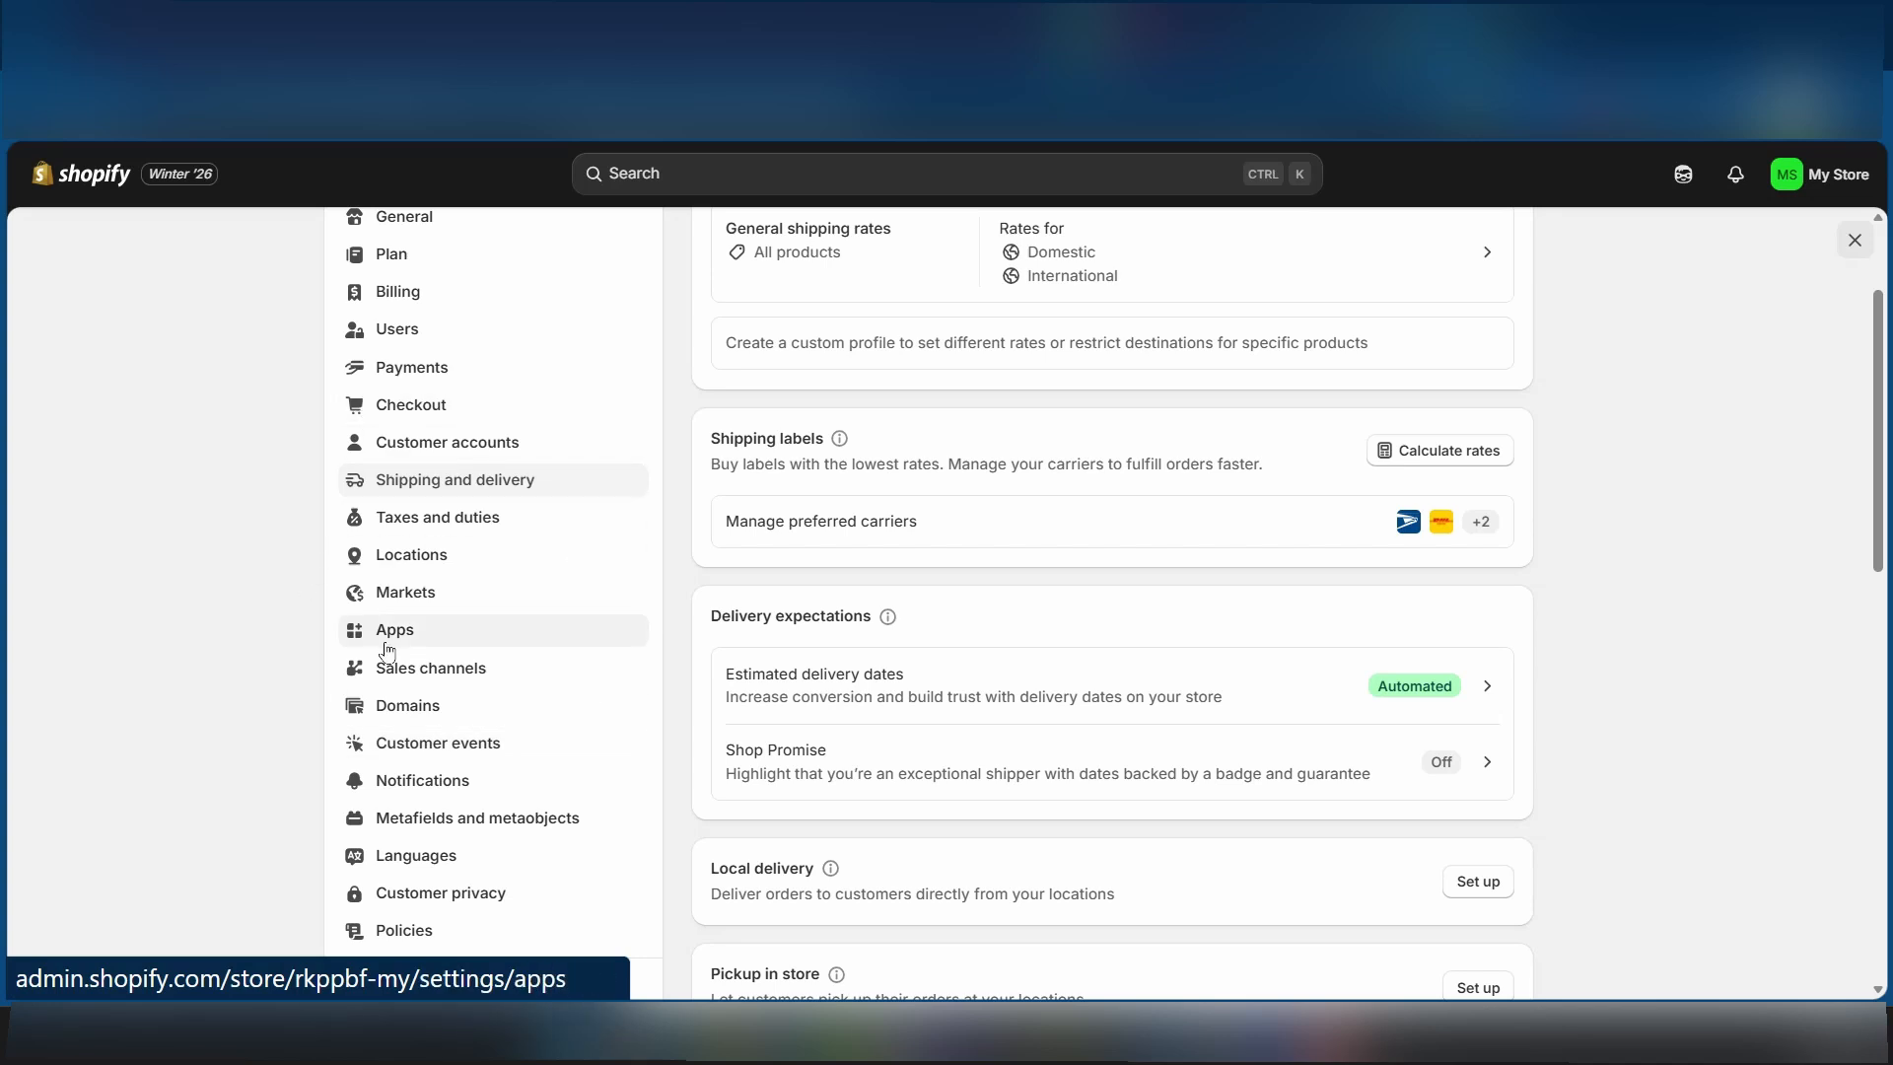
# Step: Review the store's Markets page and the Policies page in the store settings
pyautogui.click(404, 595)
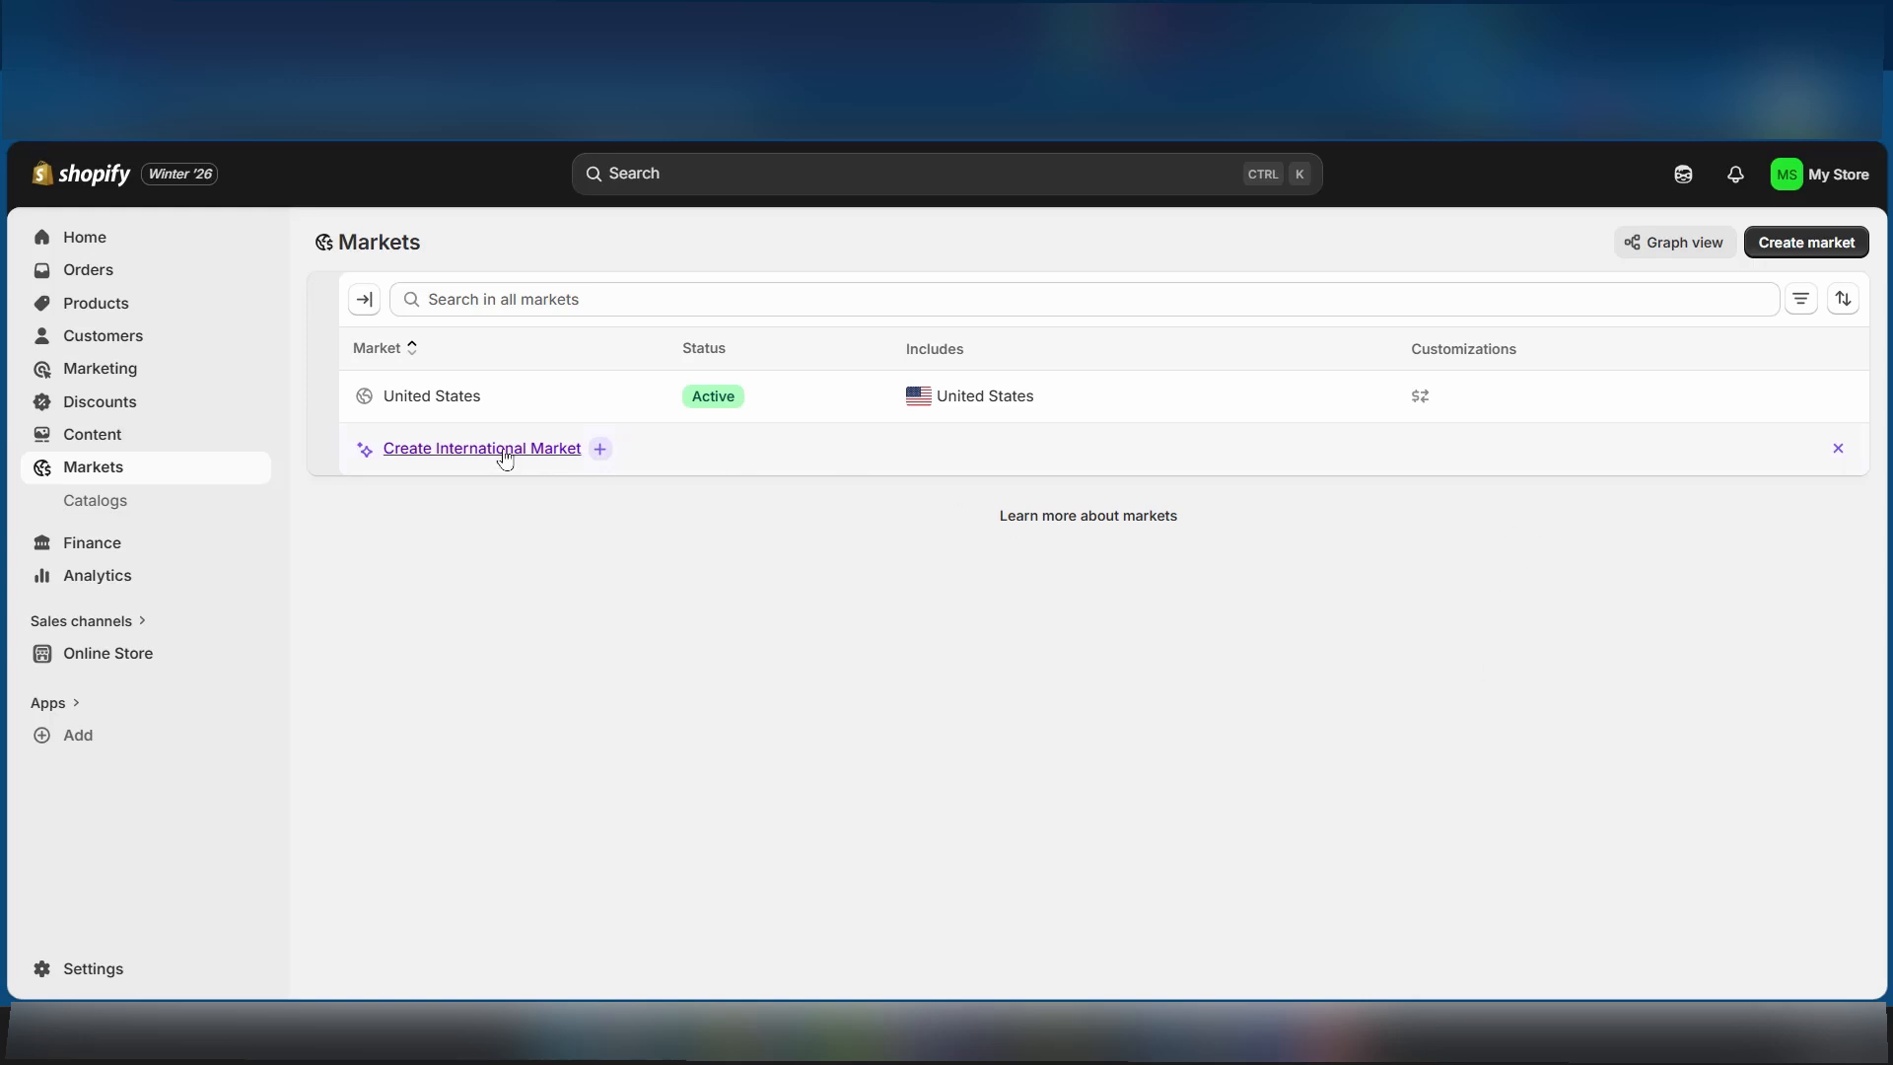
pyautogui.click(97, 976)
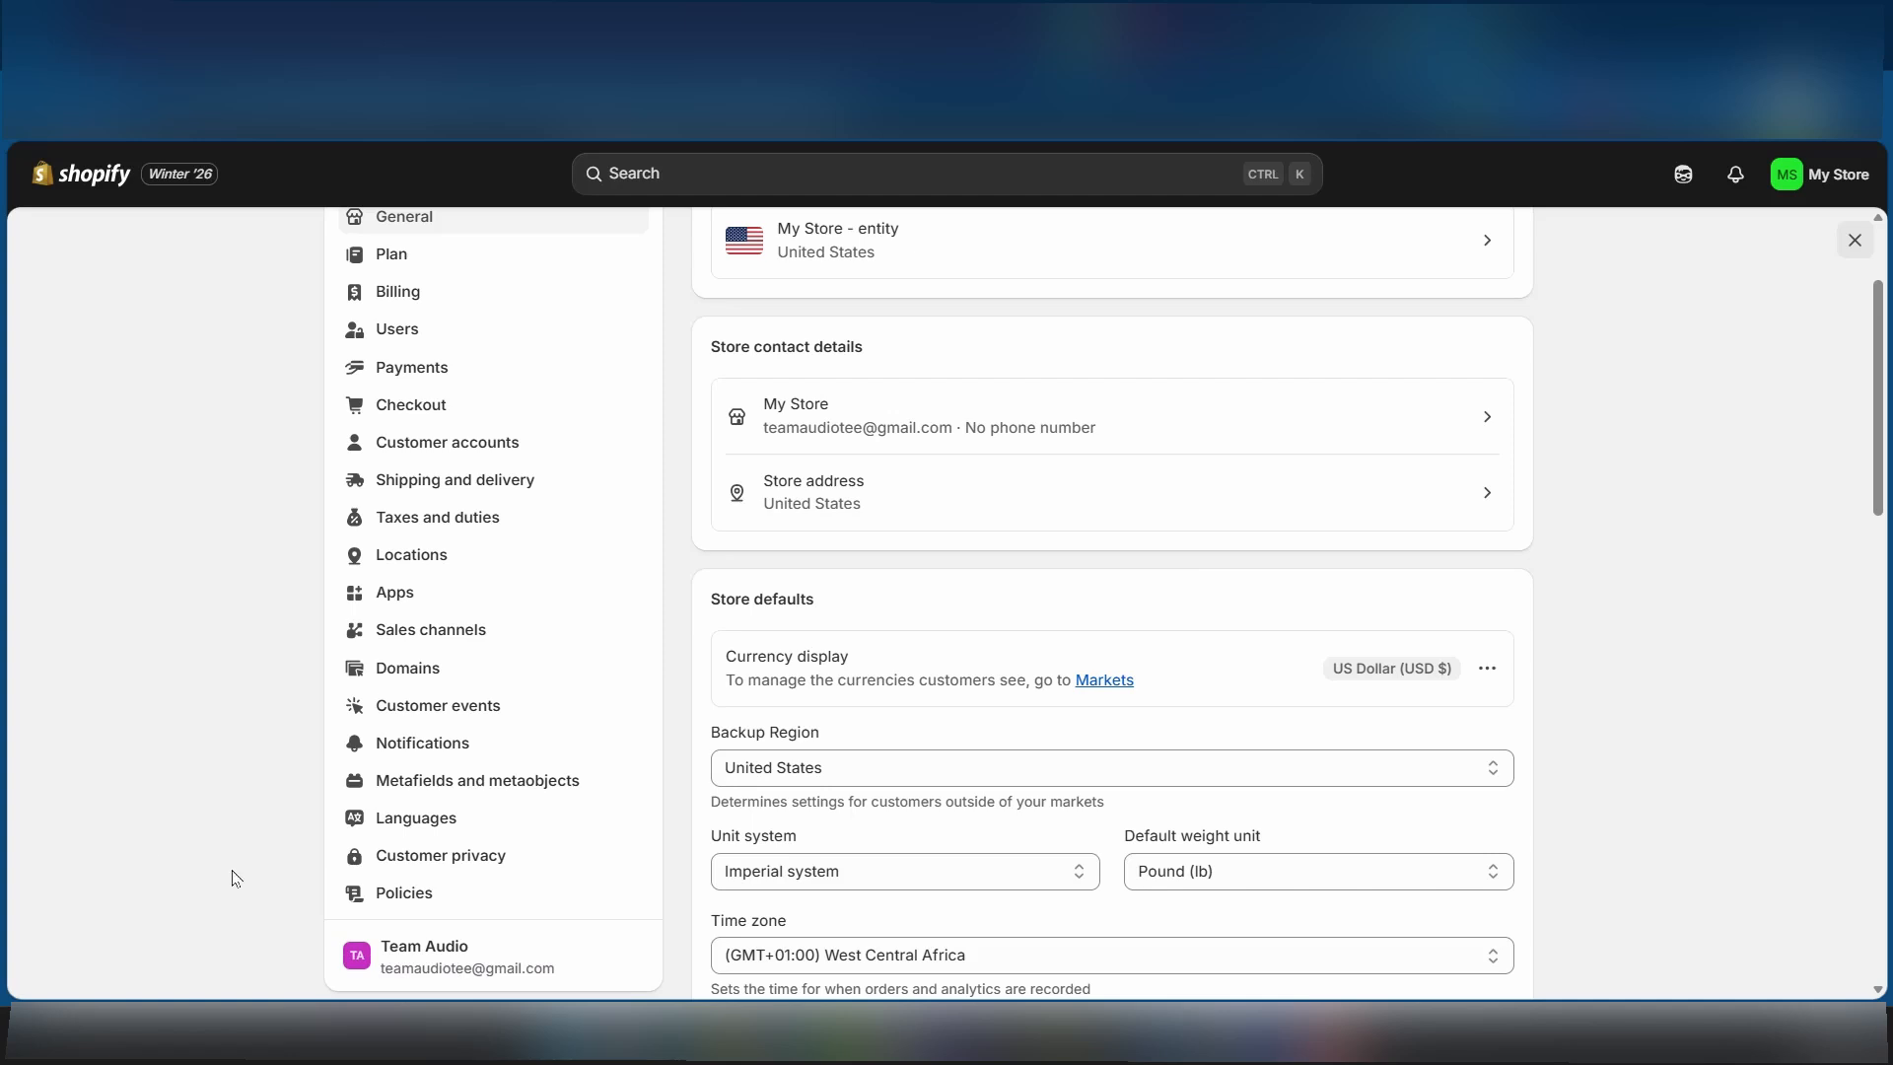
pyautogui.click(466, 896)
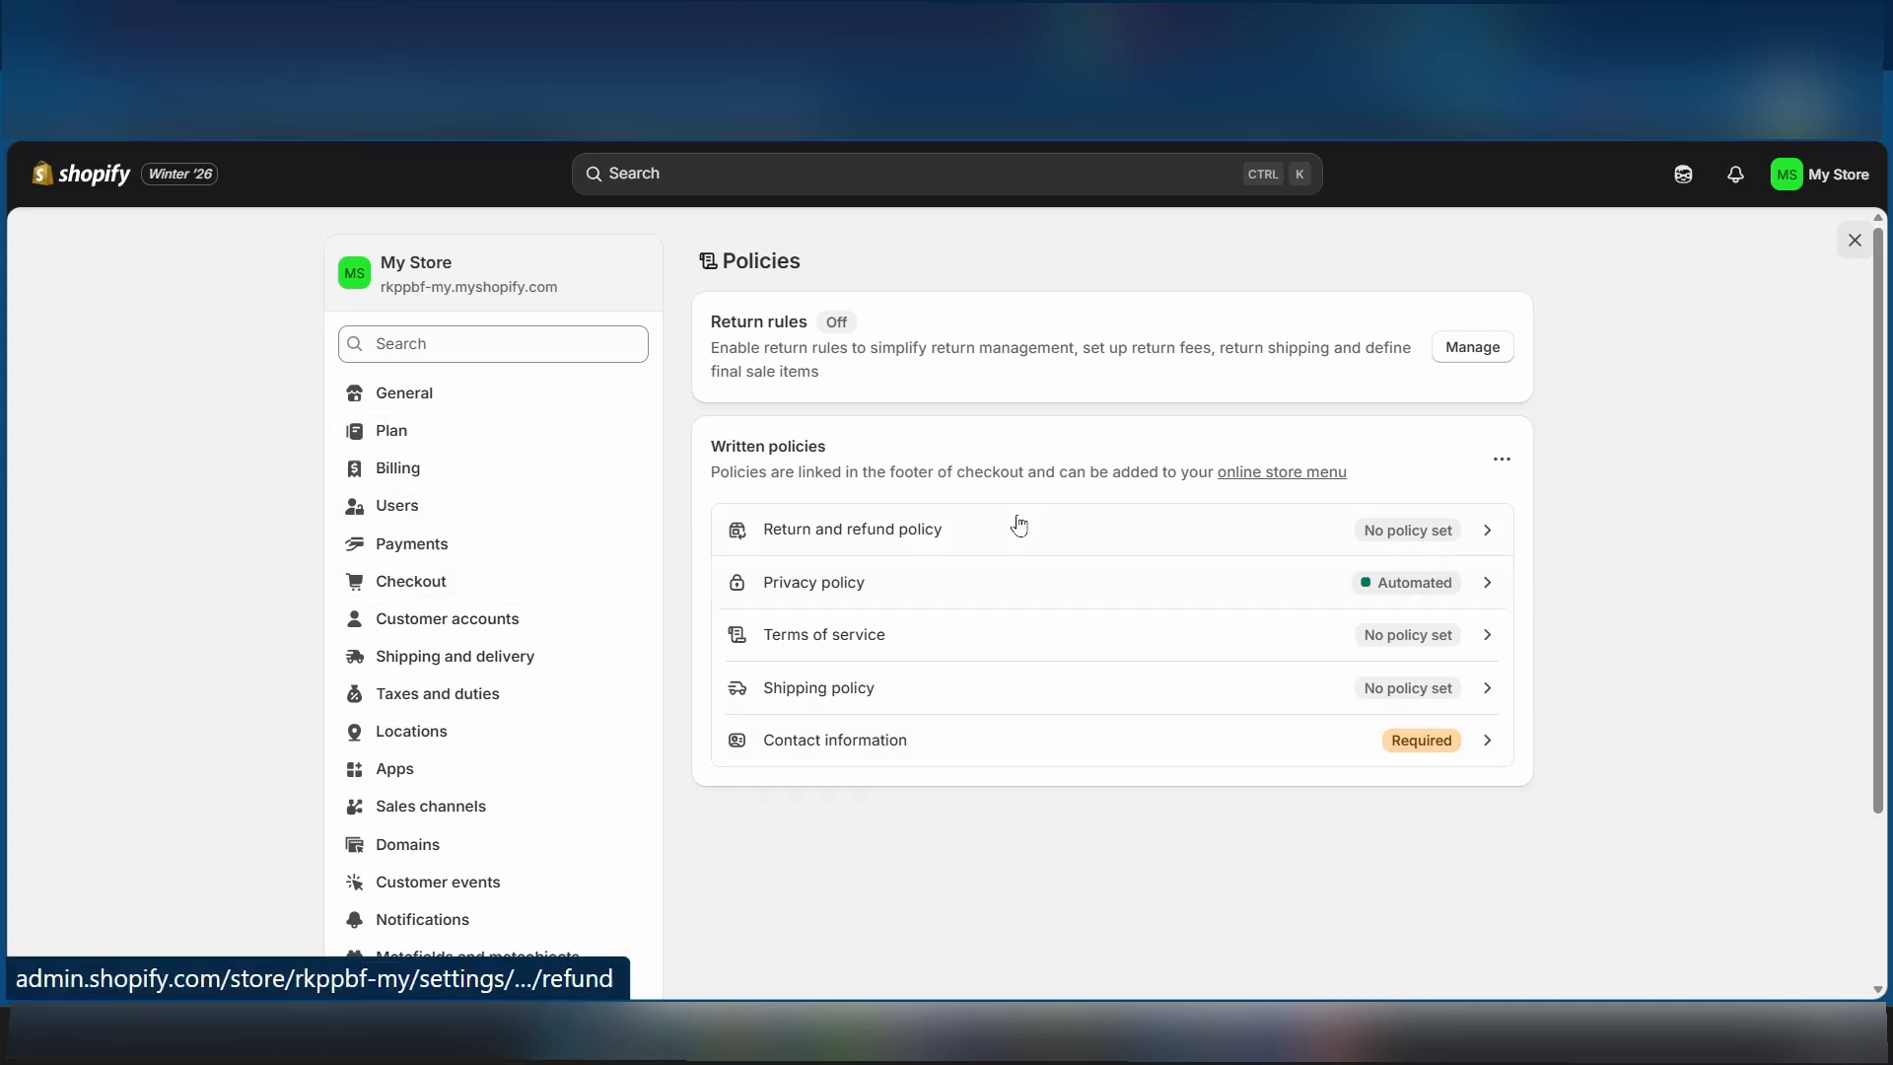
# Step: Return to the admin home page and open the online store's Preferences
pyautogui.click(87, 177)
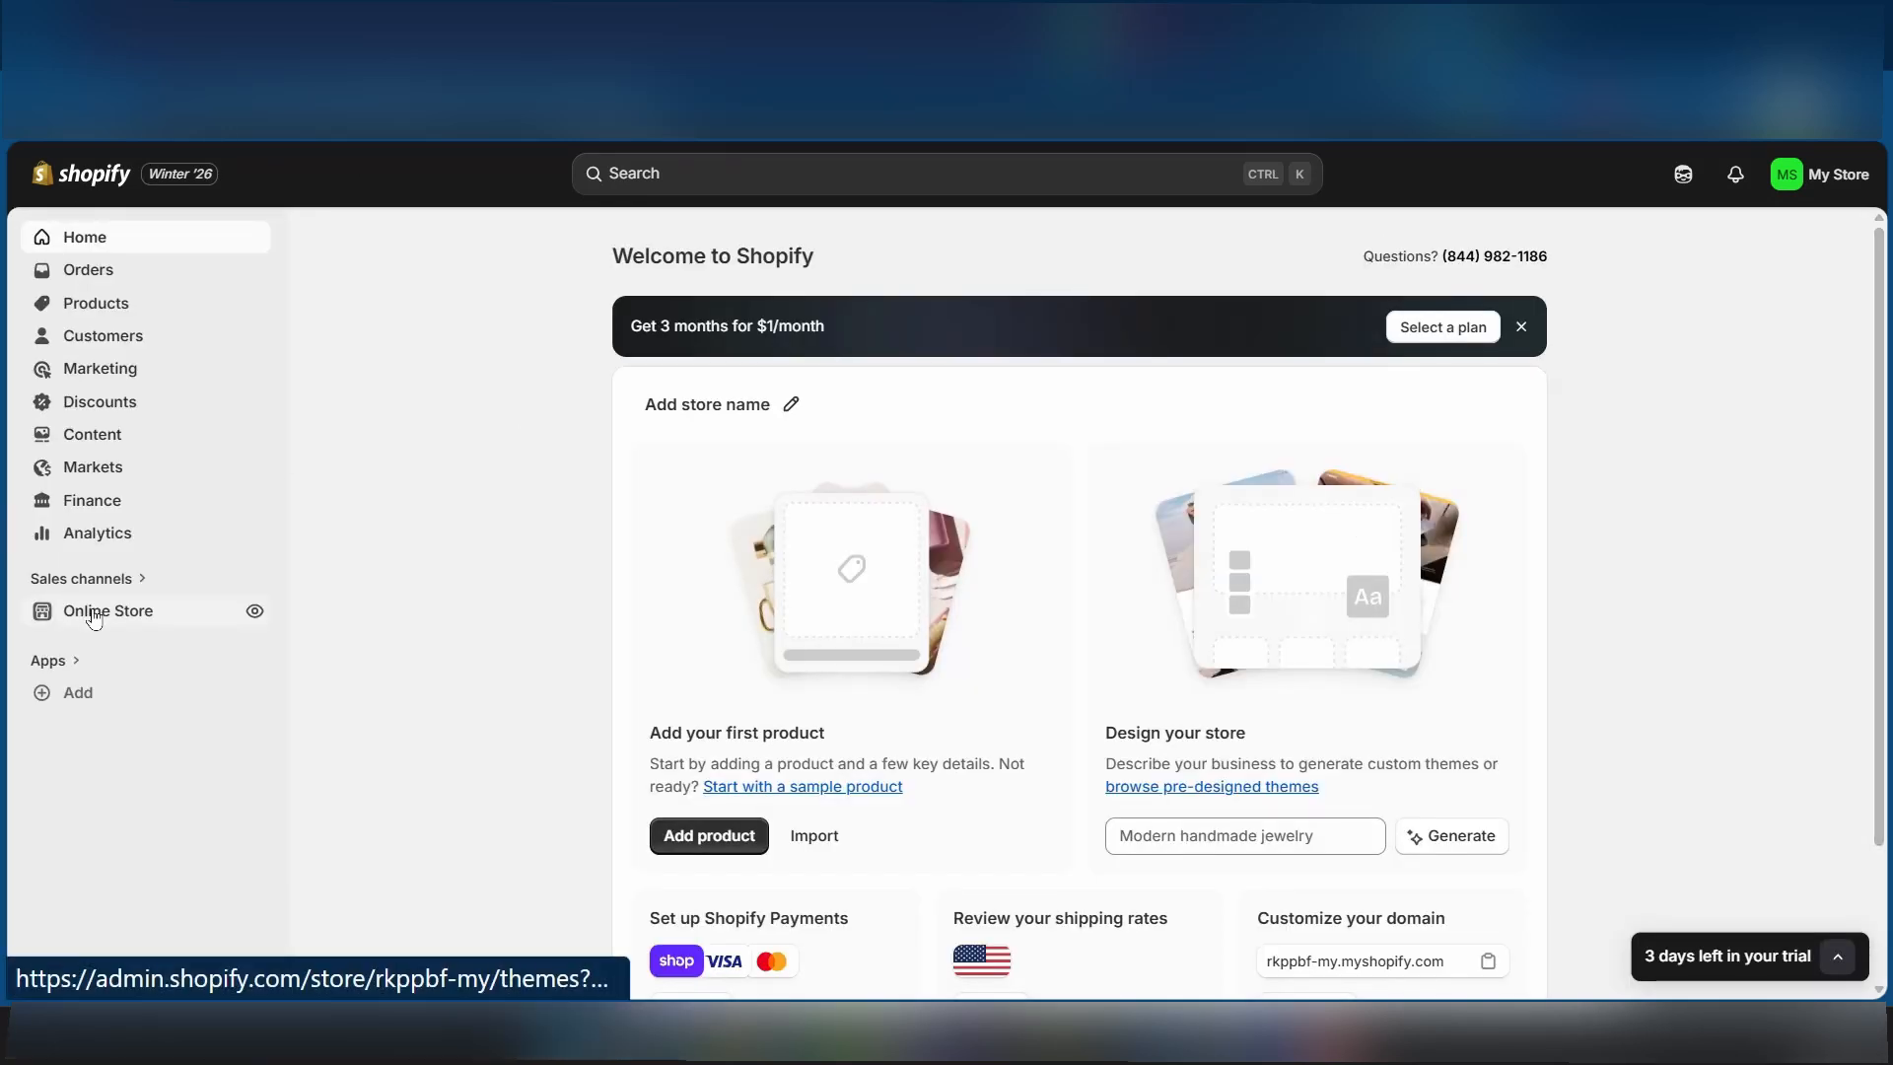
pyautogui.click(90, 613)
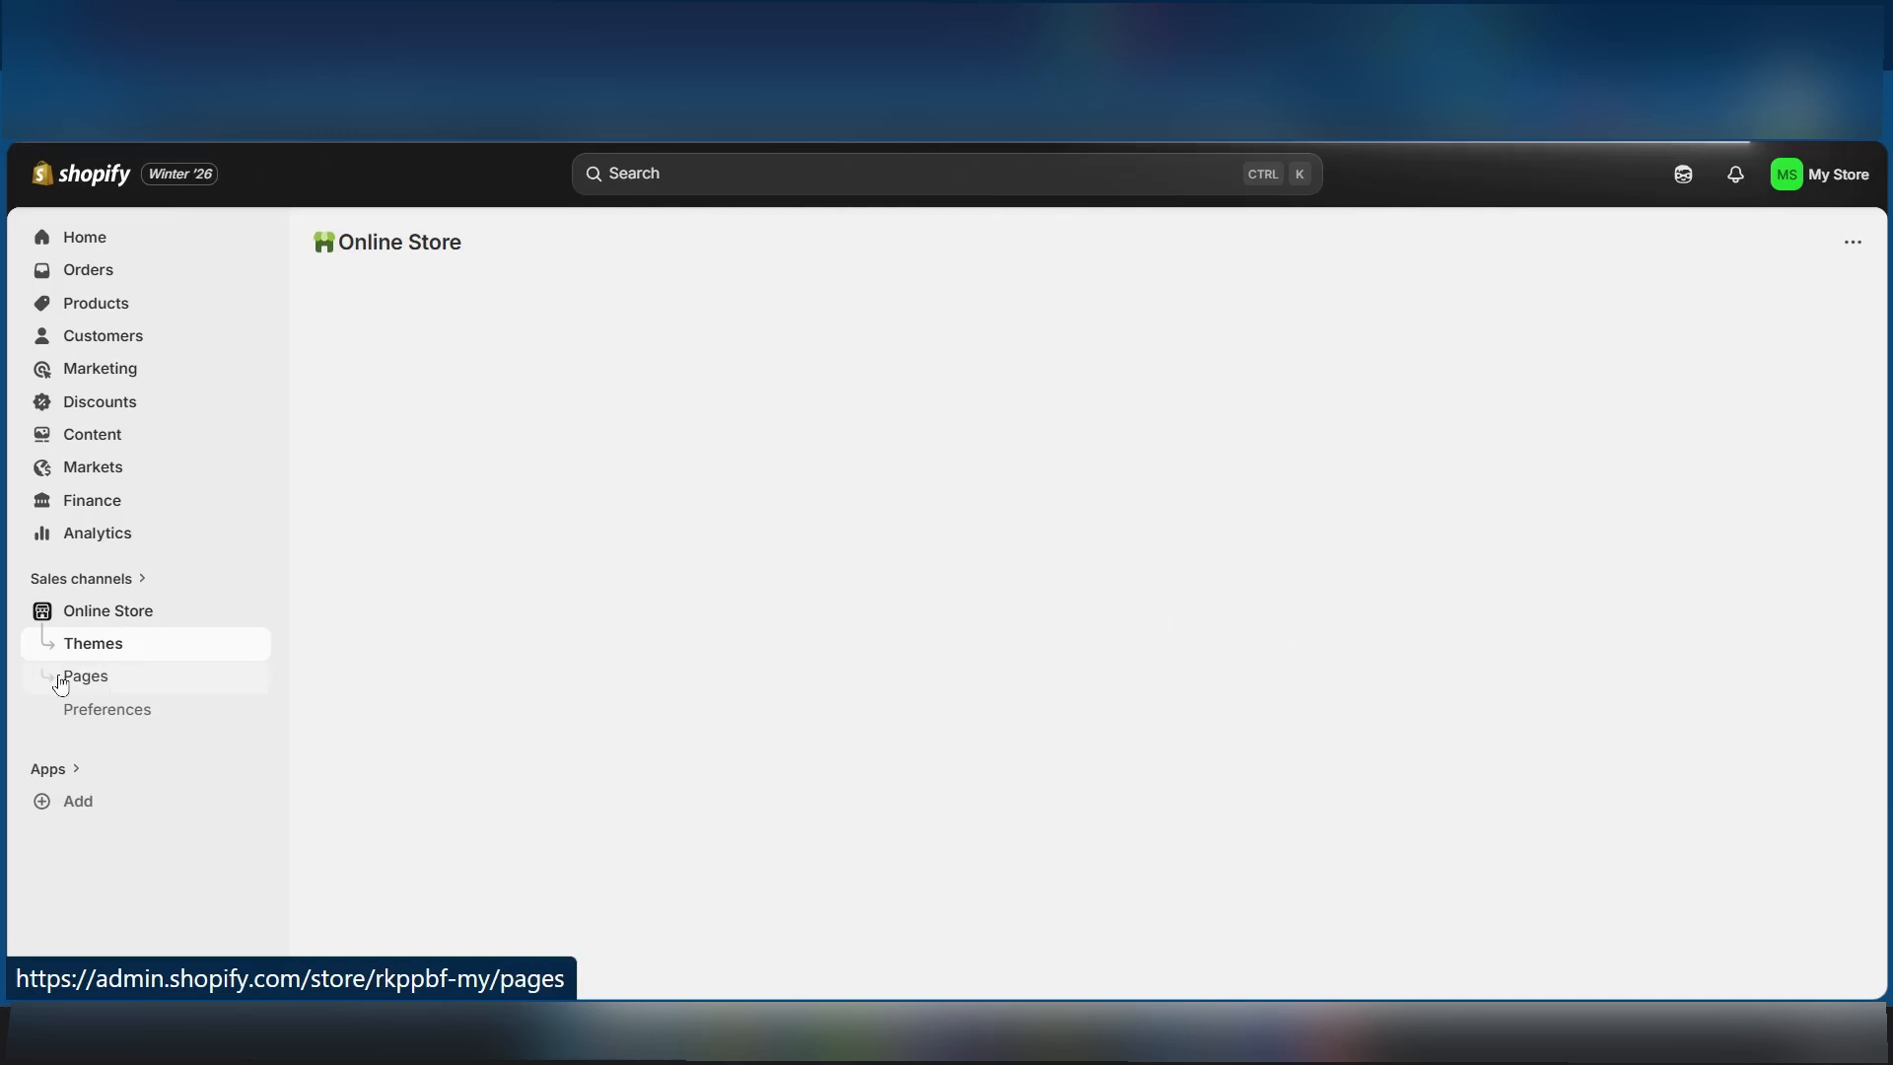
pyautogui.click(115, 723)
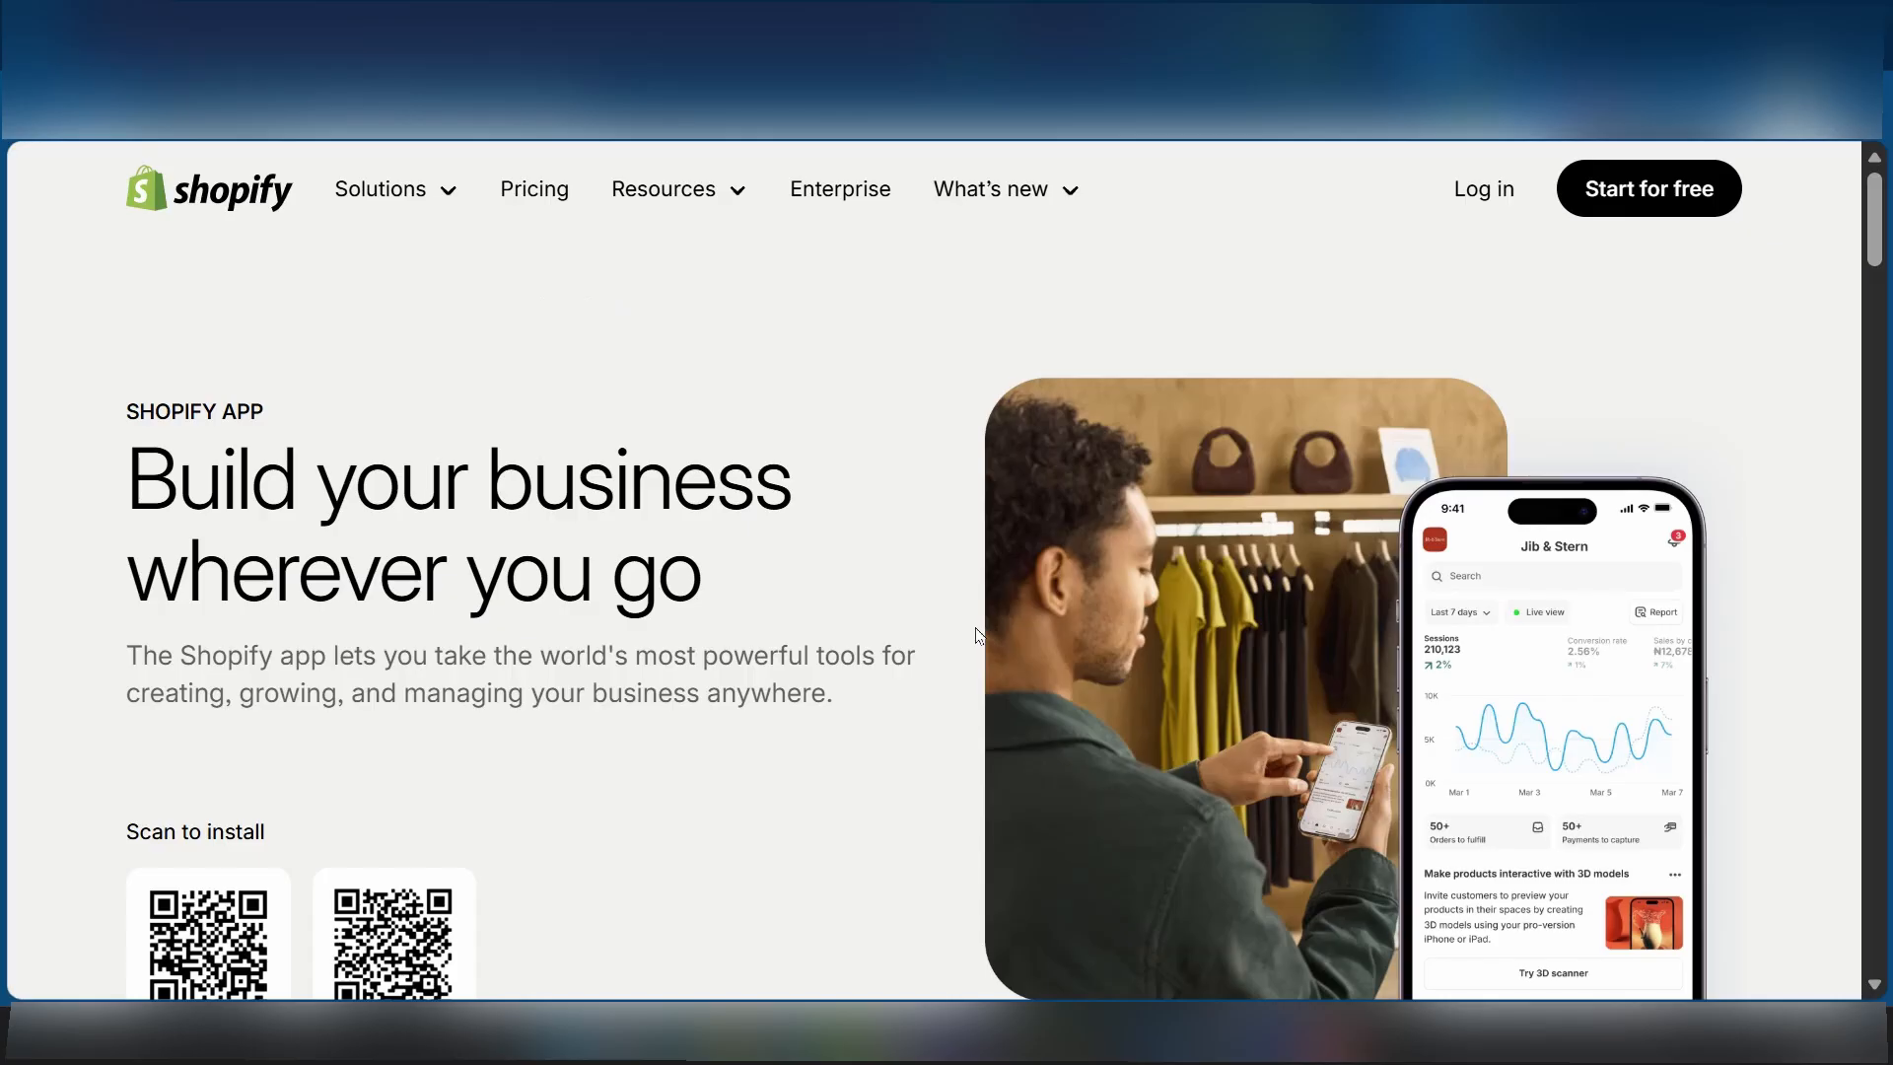
# Step: Look over the Shopify app web page's introduction and its iOS and Android install codes
pyautogui.scroll(-2, 978, 635)
pyautogui.scroll(2, 978, 635)
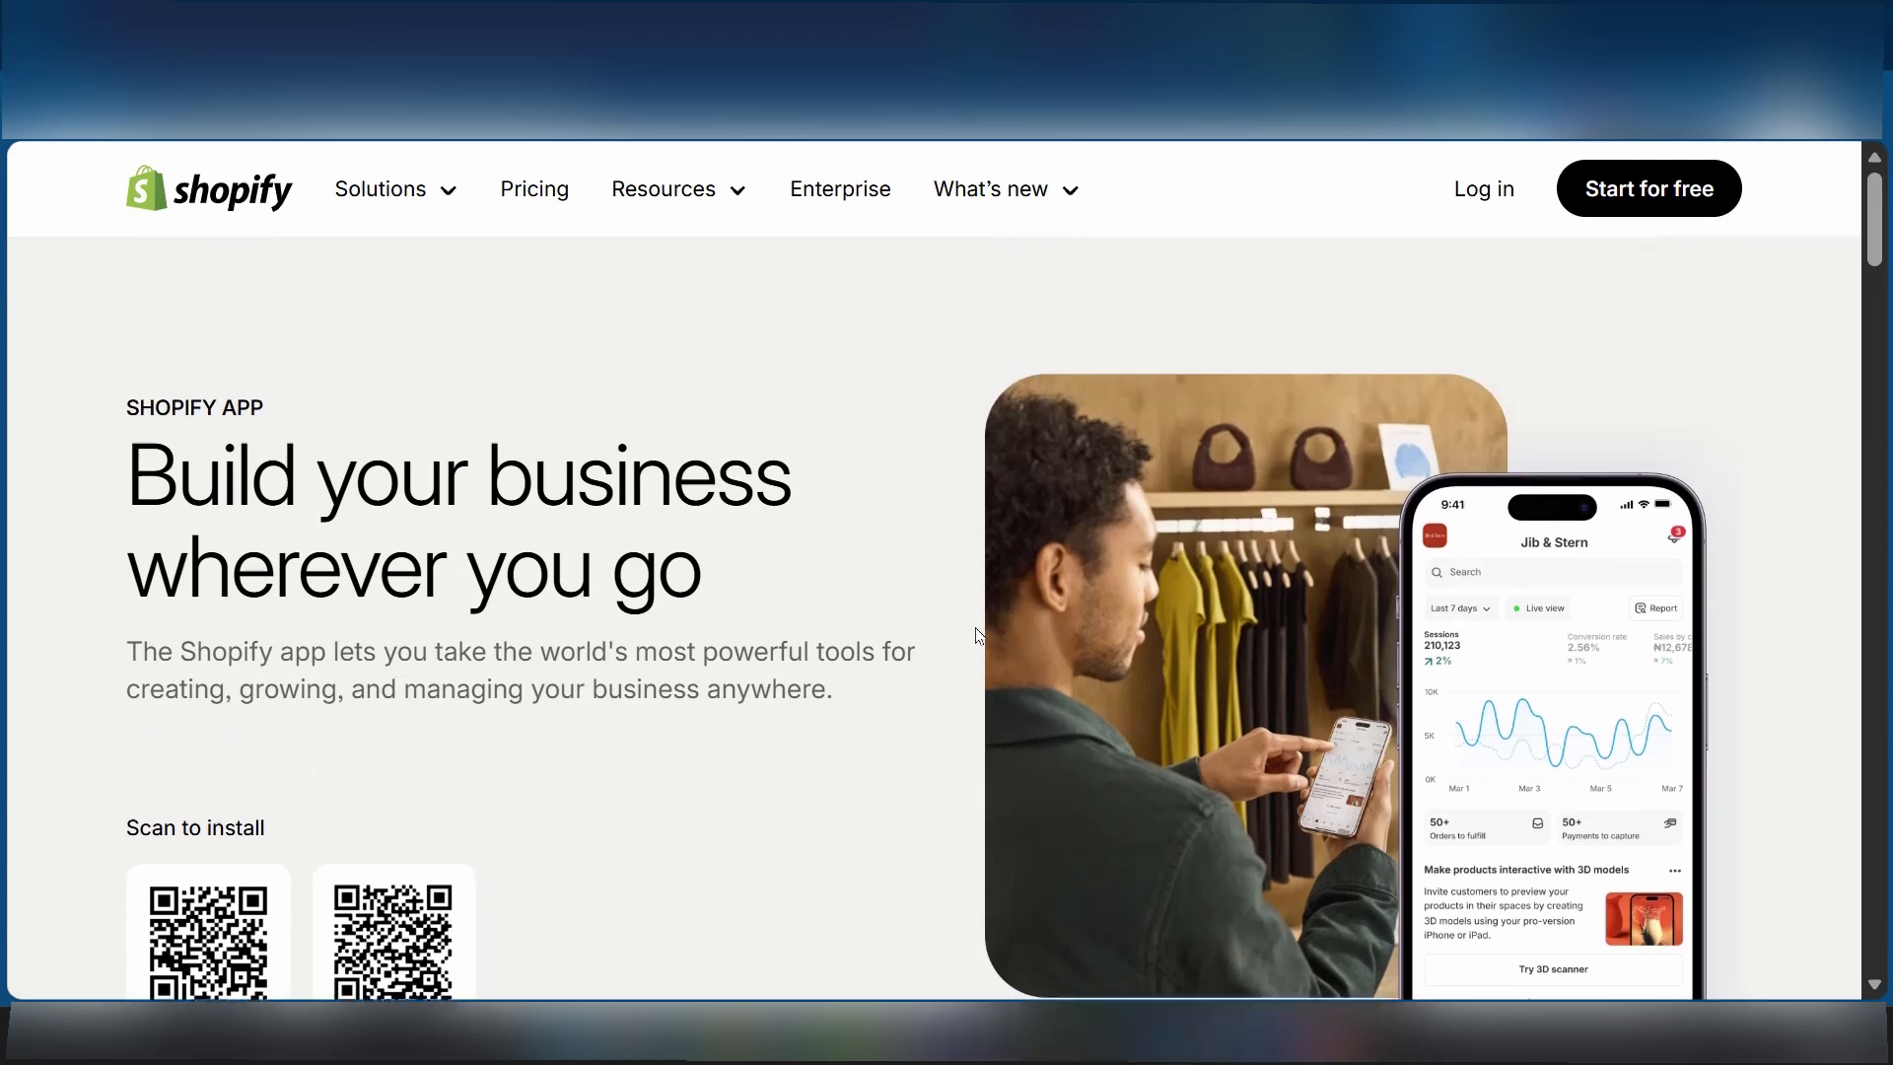
pyautogui.scroll(-2, 978, 635)
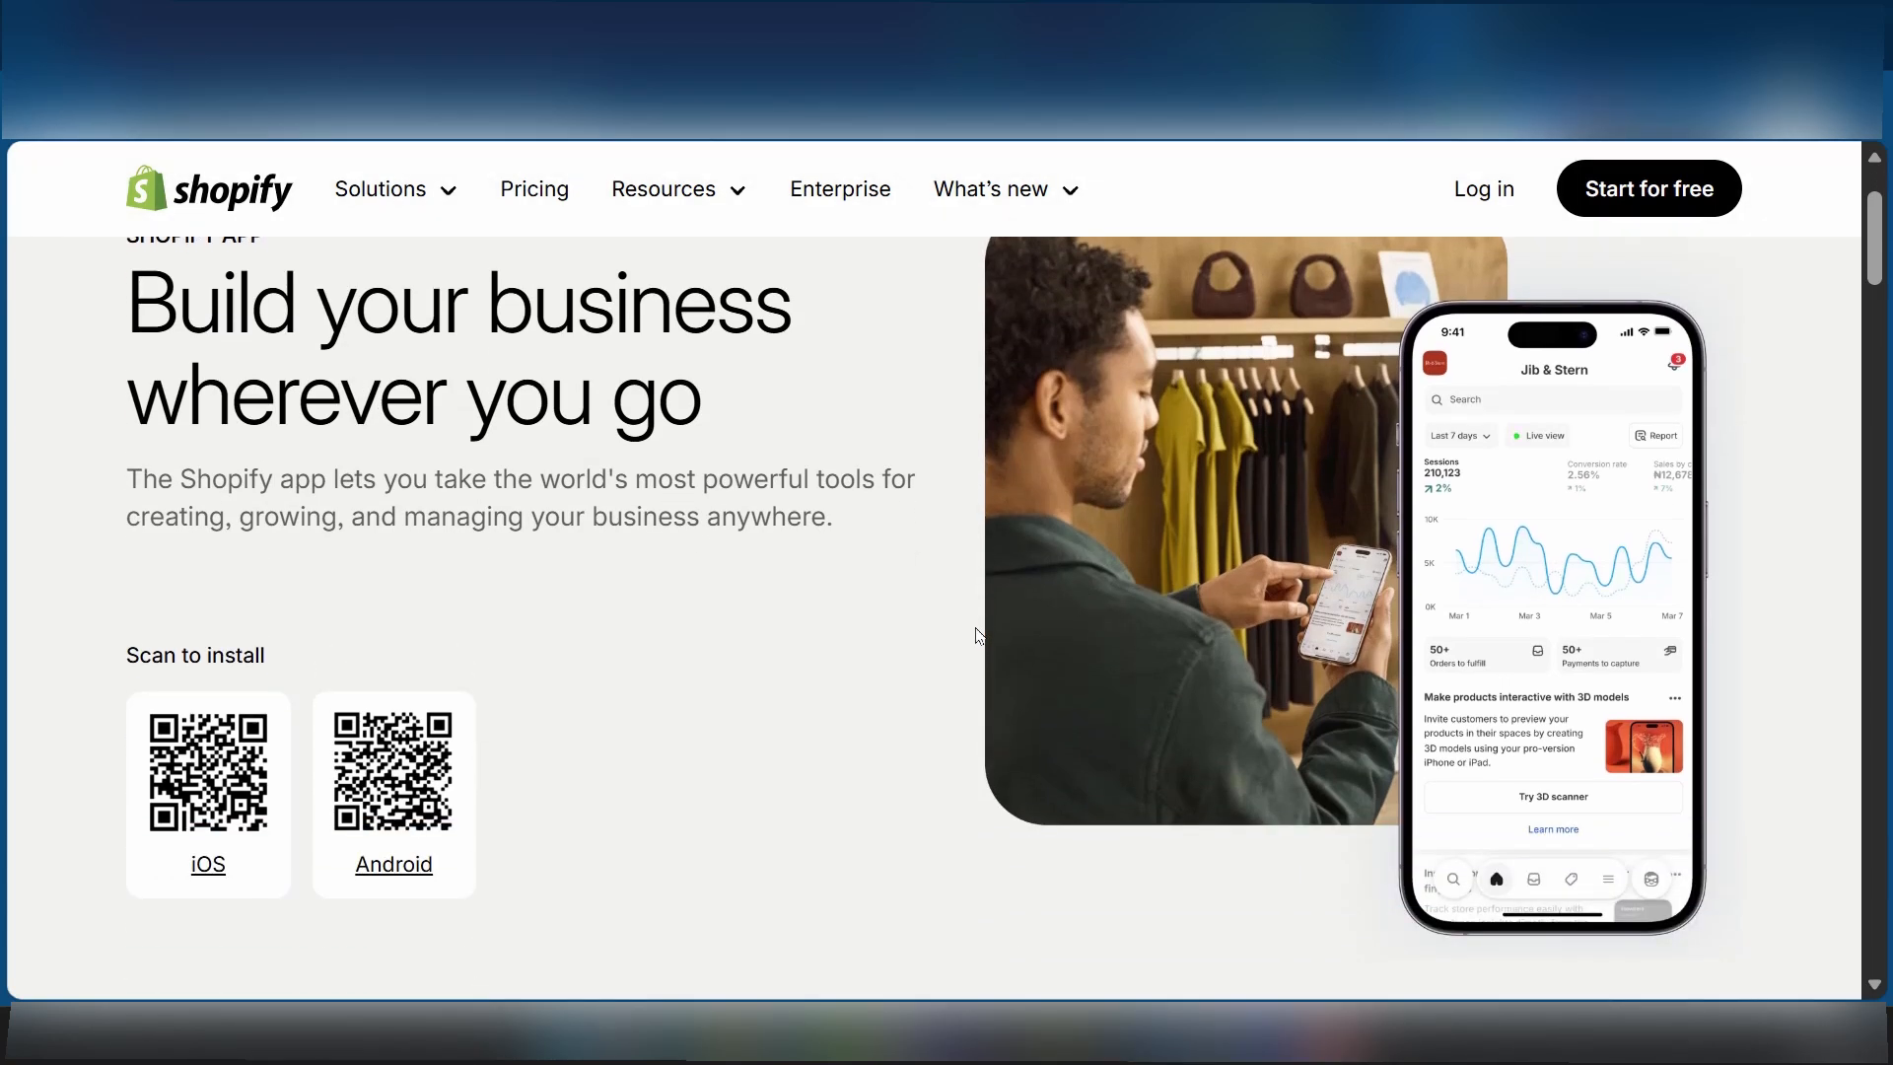
pyautogui.scroll(2, 979, 635)
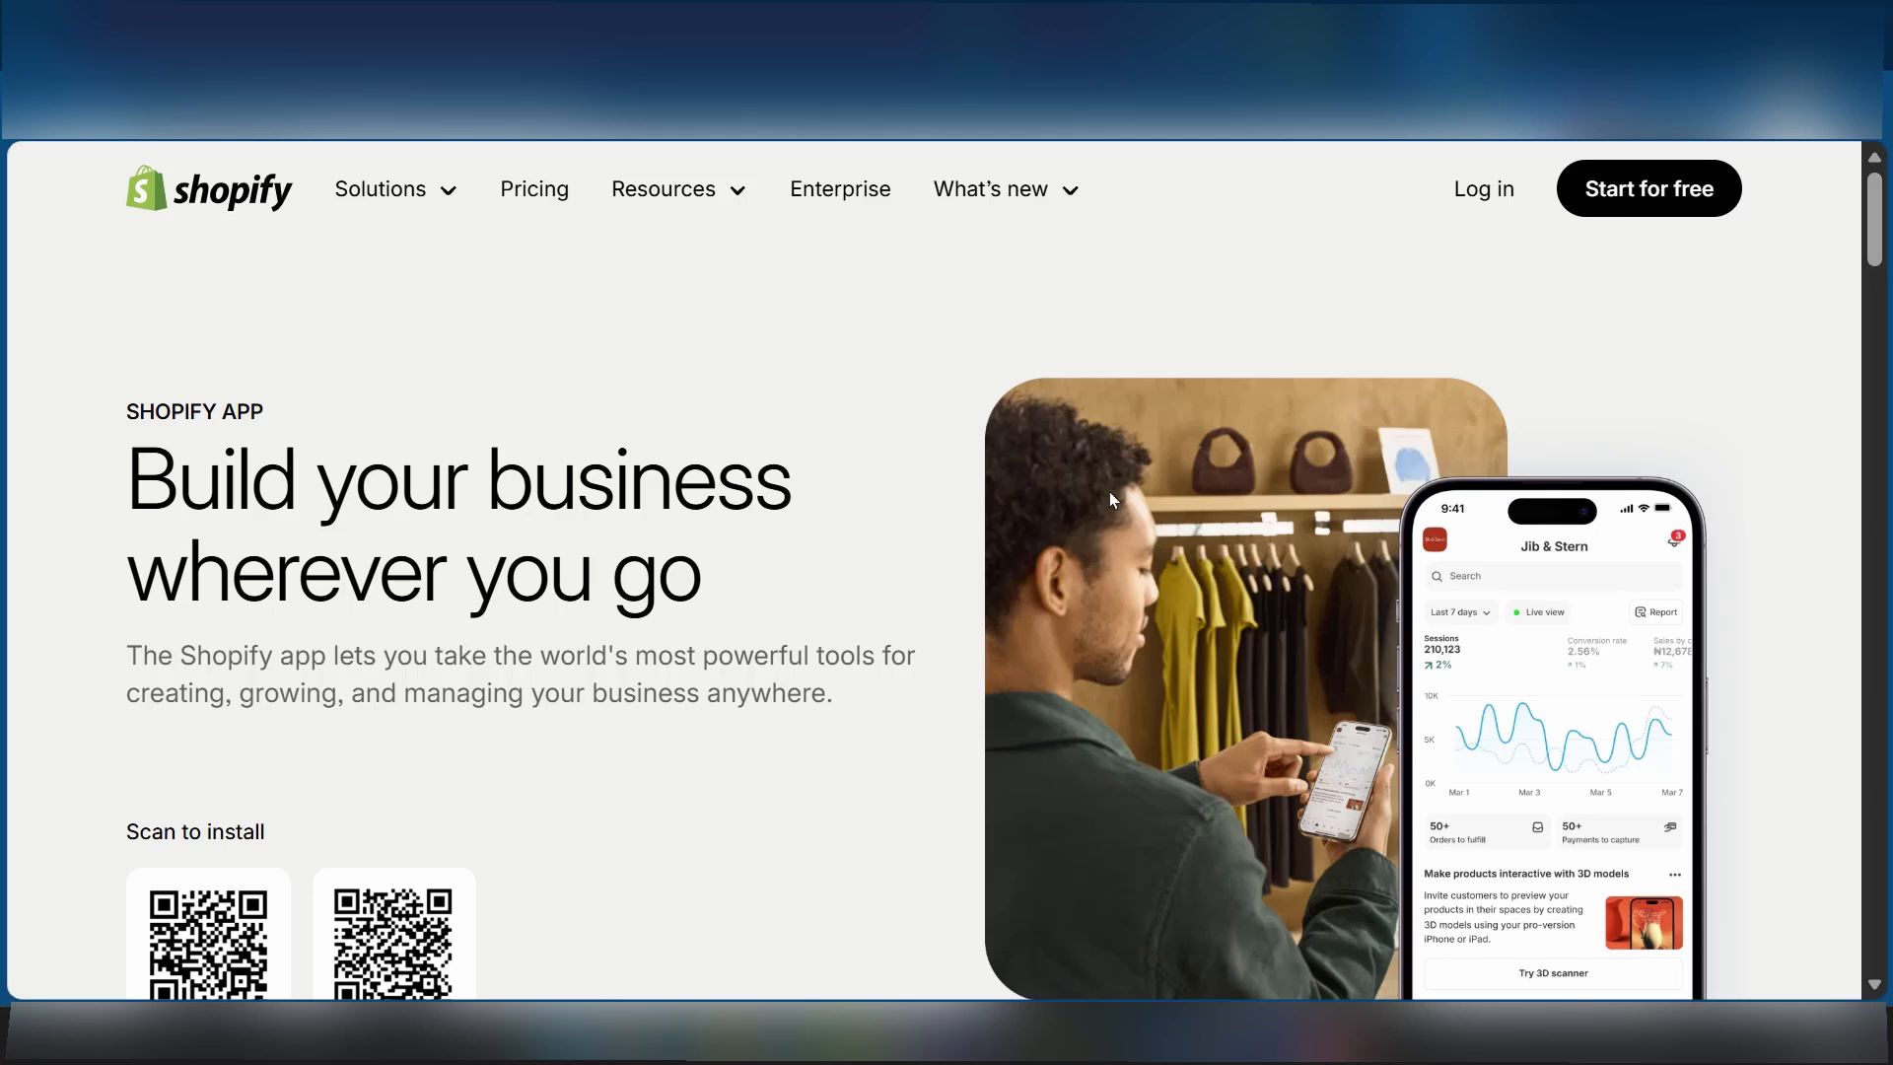
pyautogui.scroll(-2, 1190, 542)
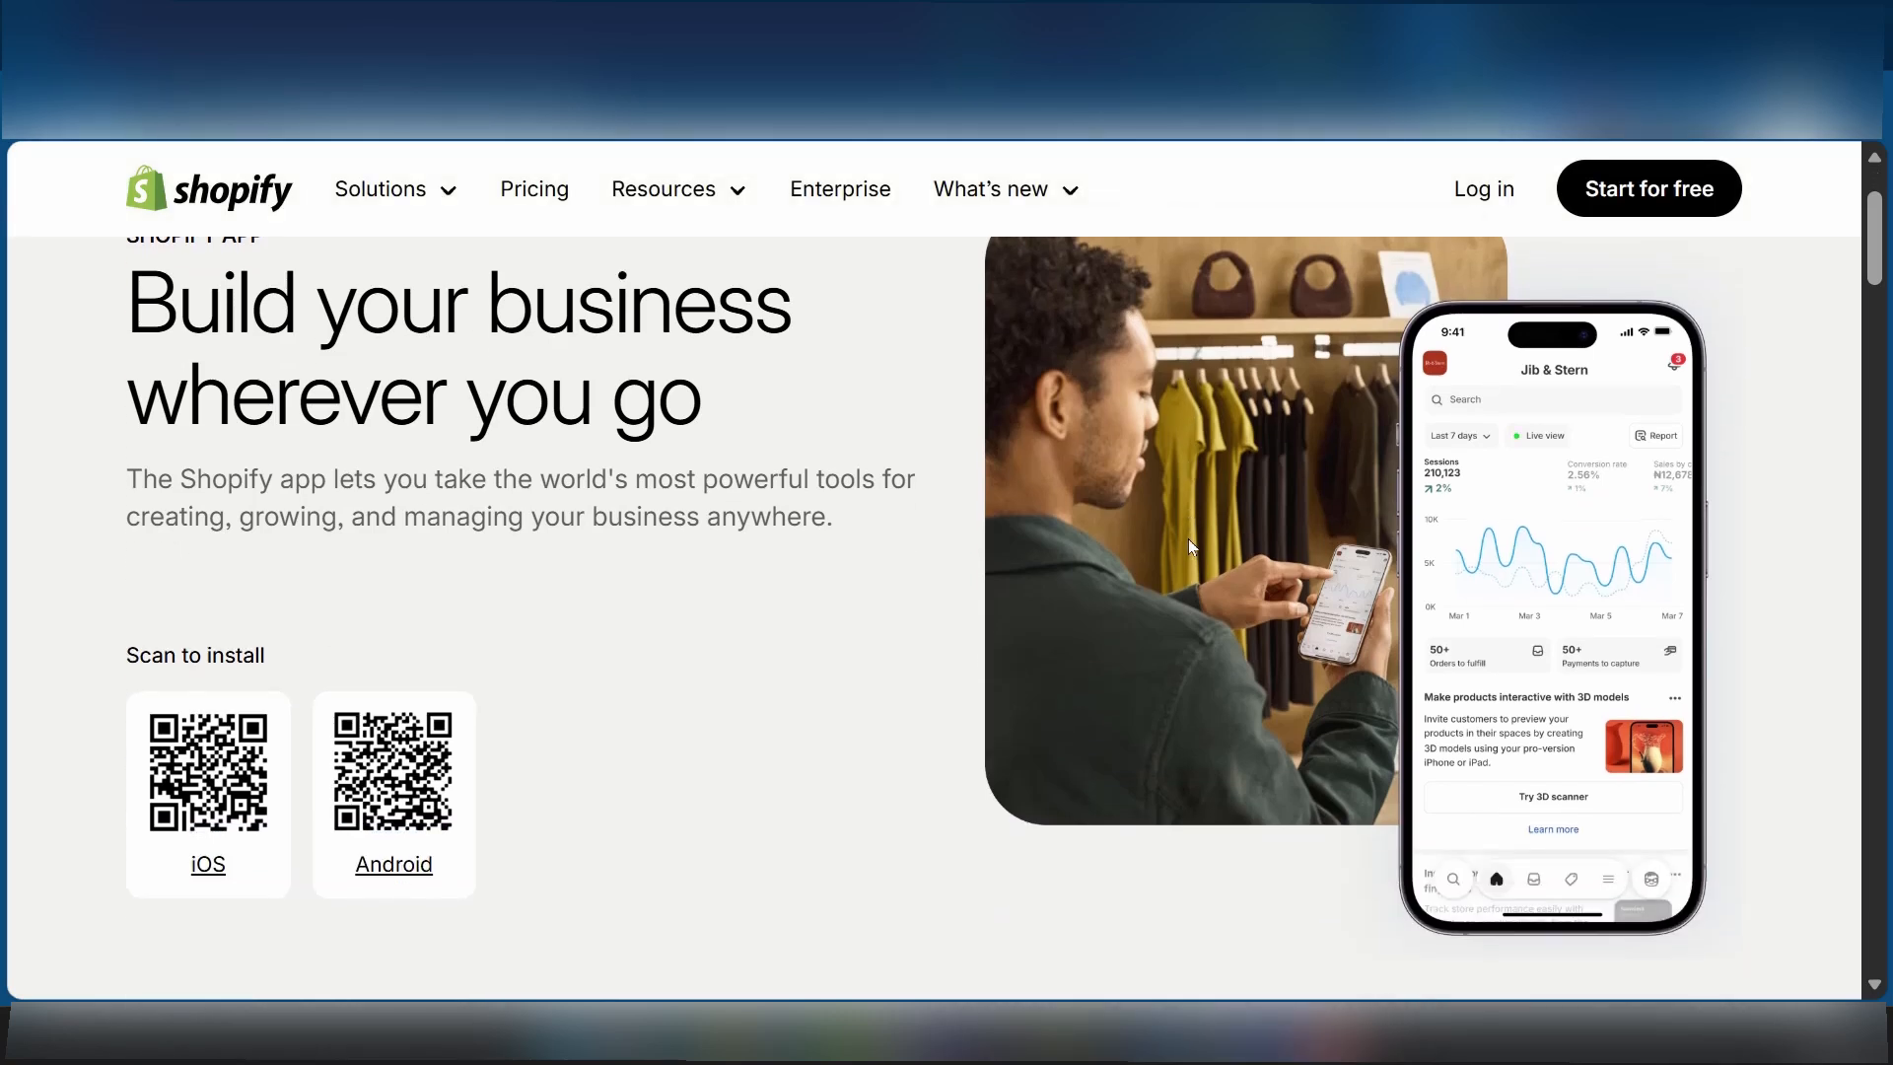